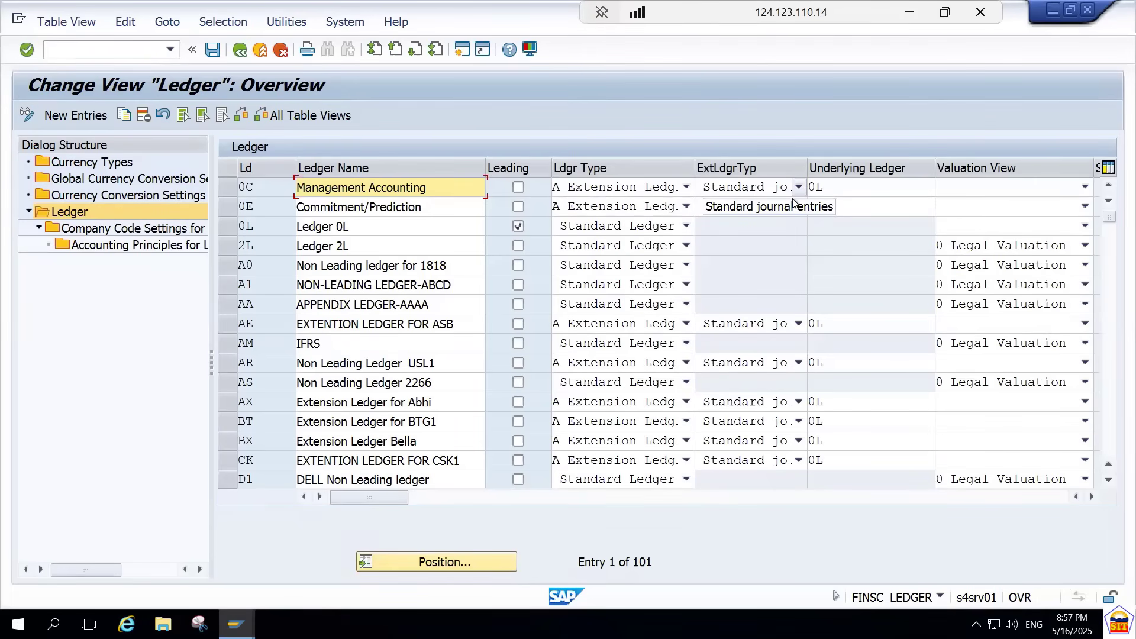
Step: Examine which underlying ledger the existing extension ledgers use throughout the ledger list
left_click(829, 190)
left_click(833, 206)
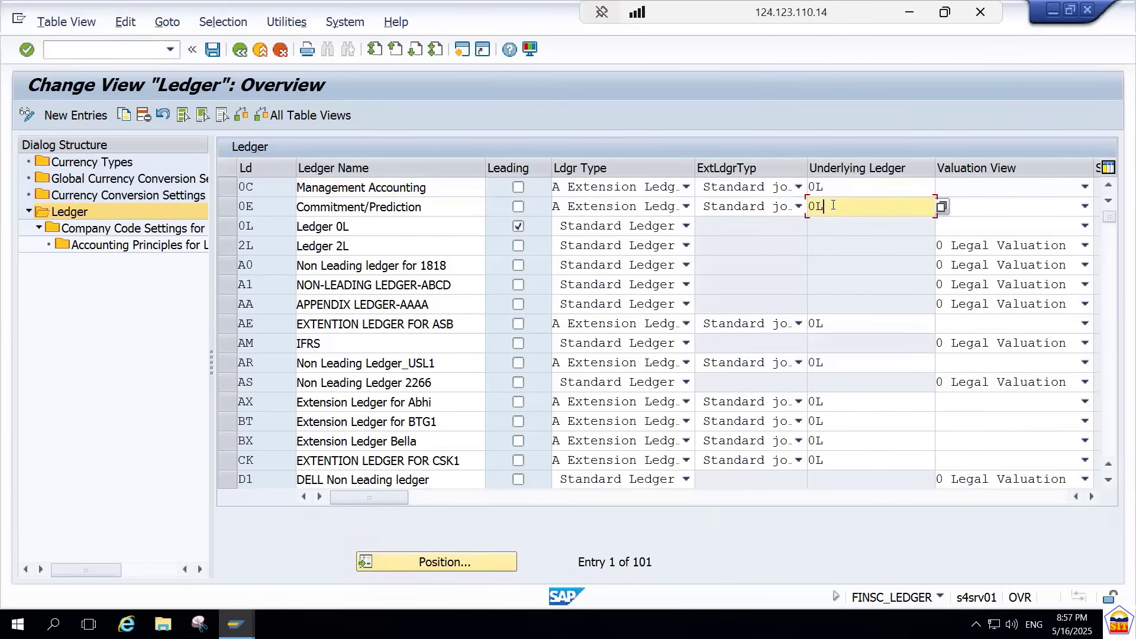
left_click(829, 318)
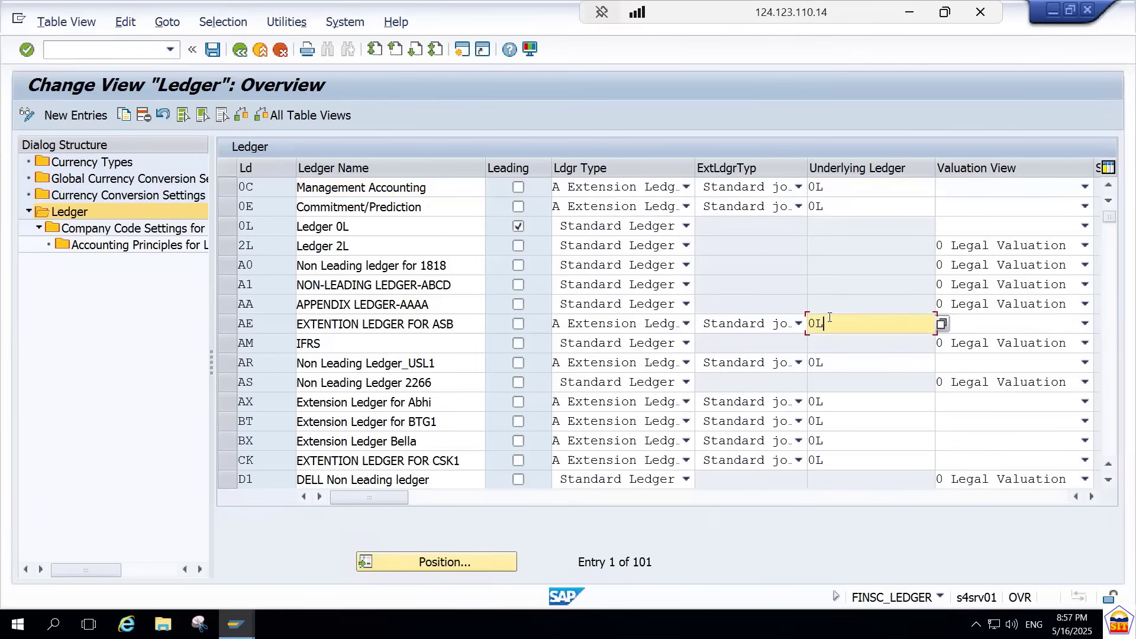
left_click(835, 363)
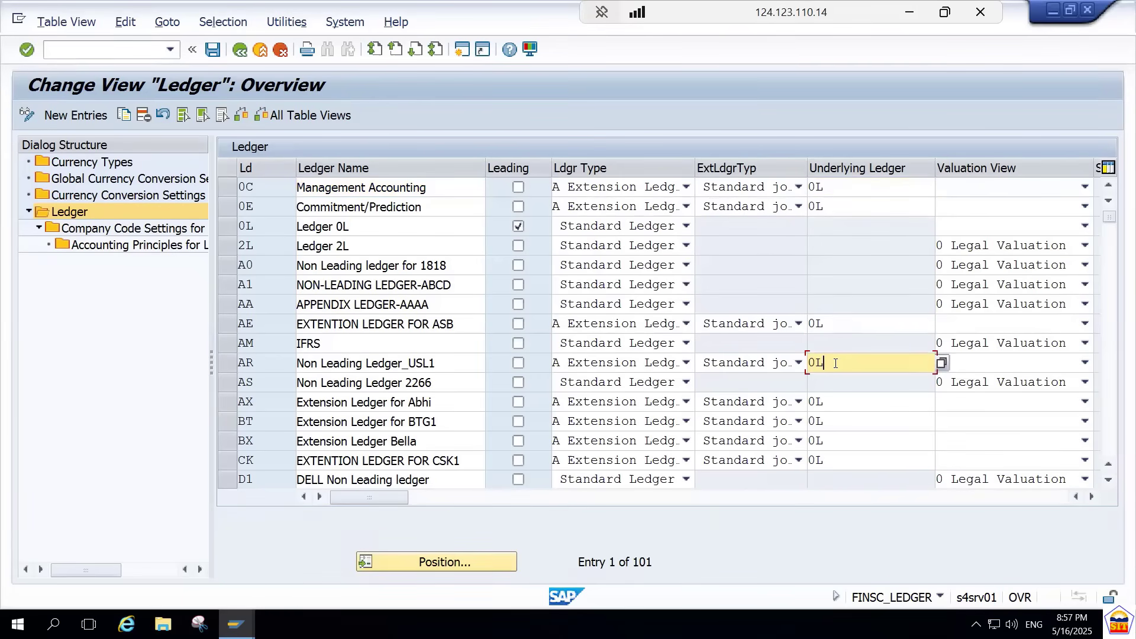
scroll(836, 363, "down", 5)
scroll(836, 364, "down", 5)
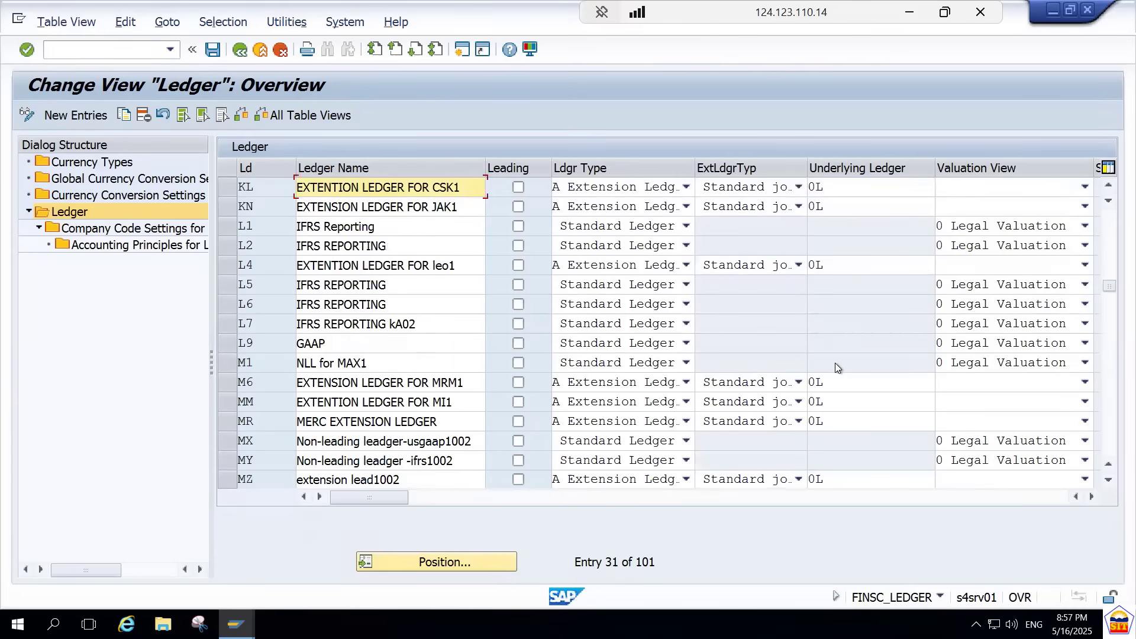
left_click(837, 200)
scroll(838, 200, "down", 15)
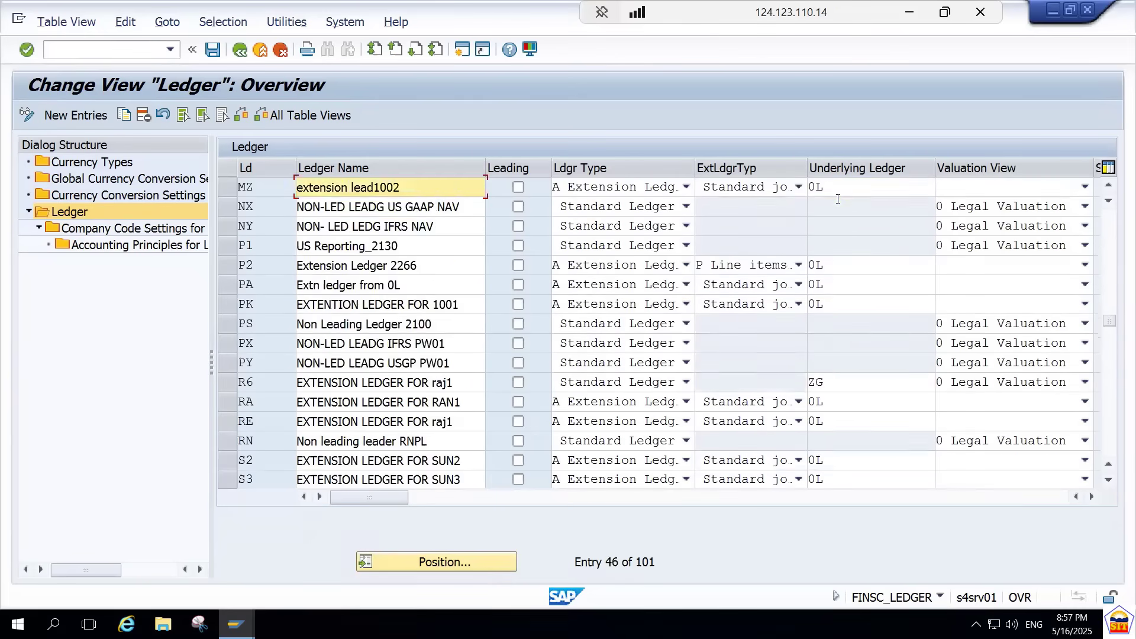
scroll(830, 324, "up", 10)
scroll(830, 325, "up", 15)
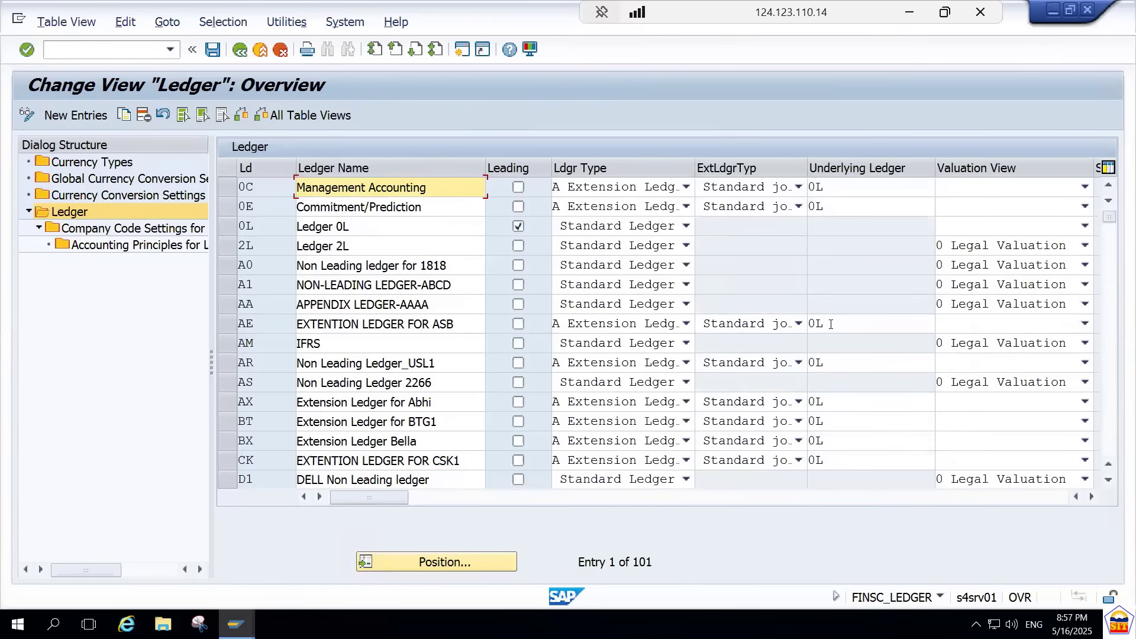
Step: Leave the remote SAP session, open S4 HANA FINSC_Ledger -1 from the S4 HANA Practice Sheets - PDFs folder, and read its extension ledger configuration
left_click(912, 17)
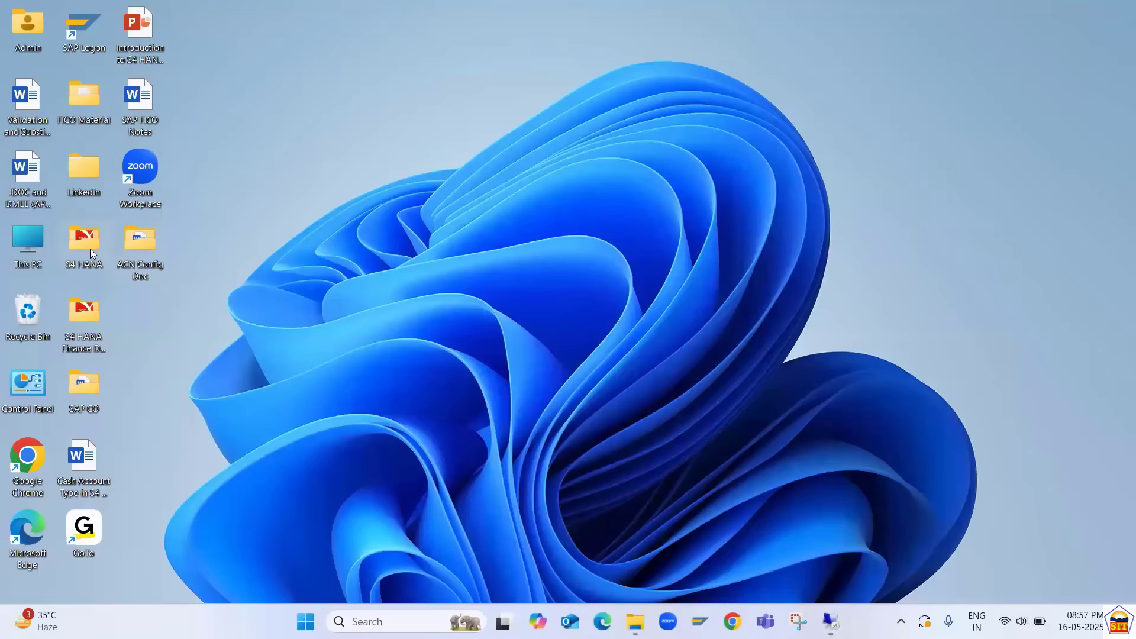
double_click(86, 317)
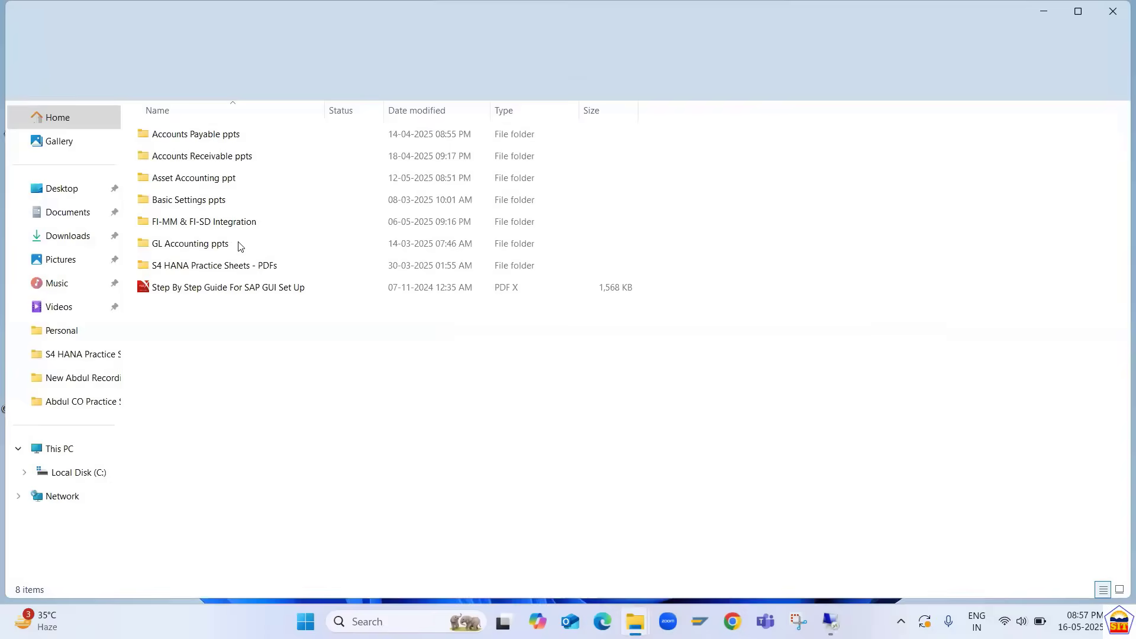
double_click(220, 266)
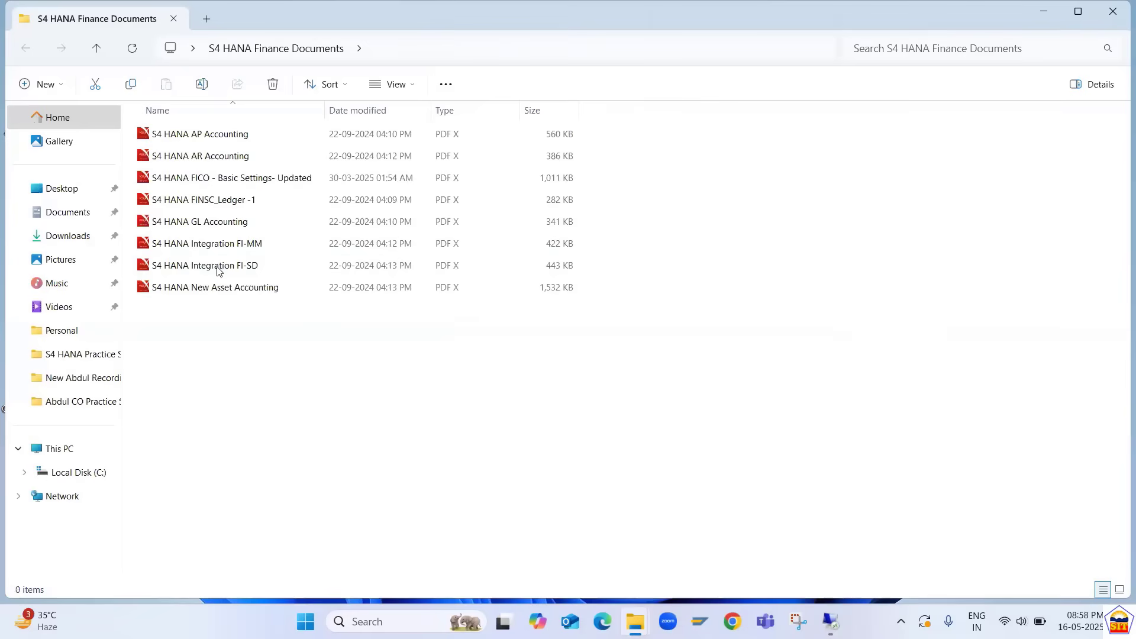
left_click(213, 204)
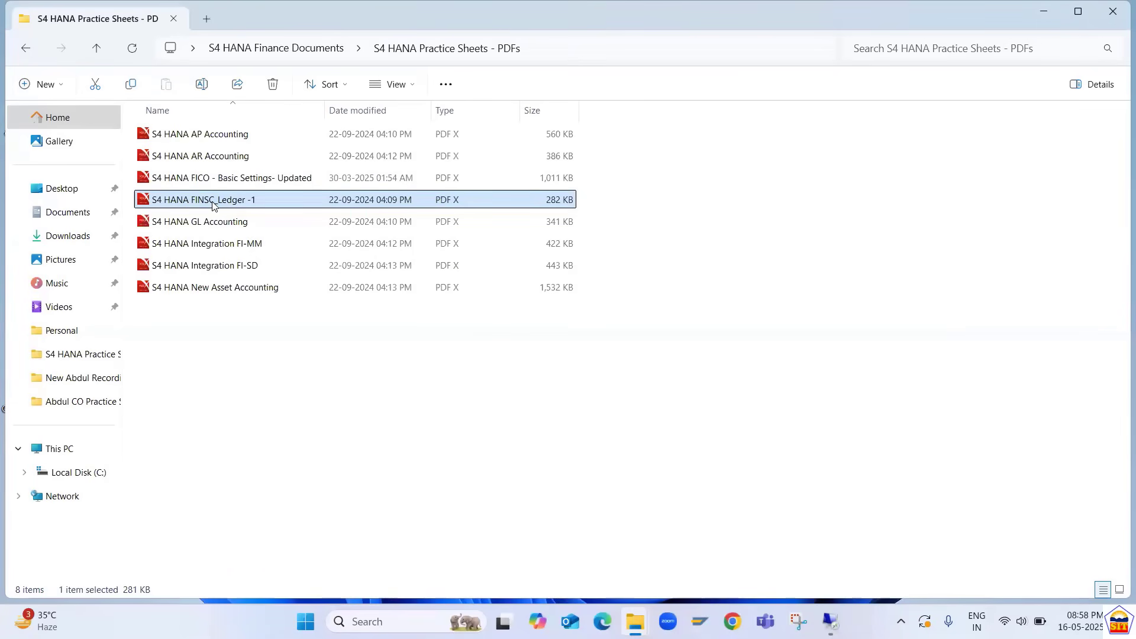
double_click(214, 204)
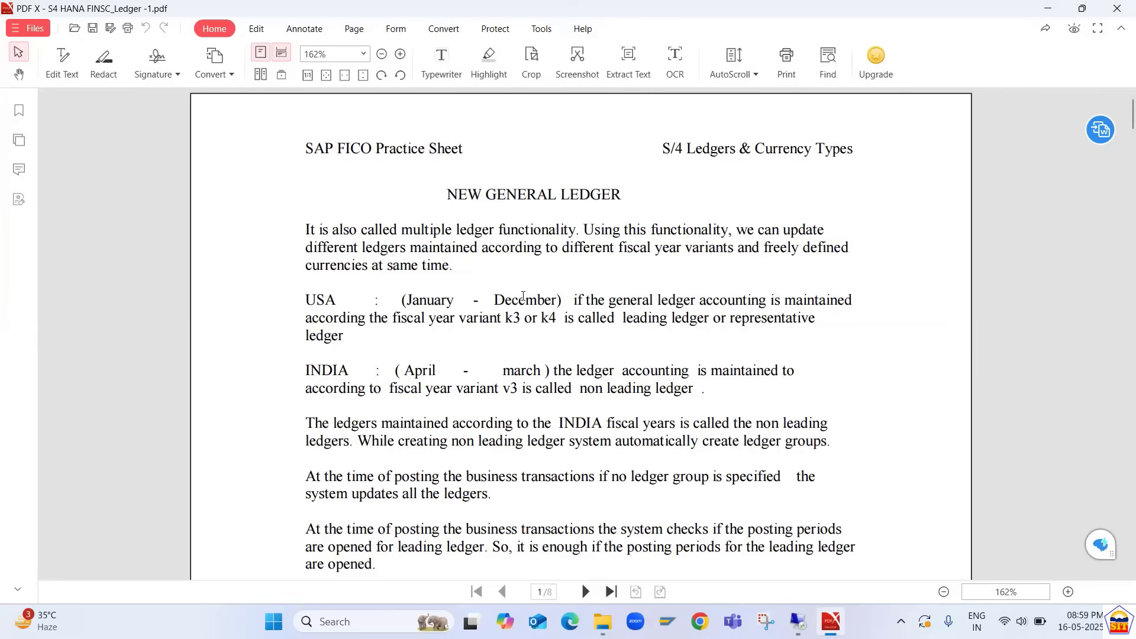
scroll(594, 381, "down", 8)
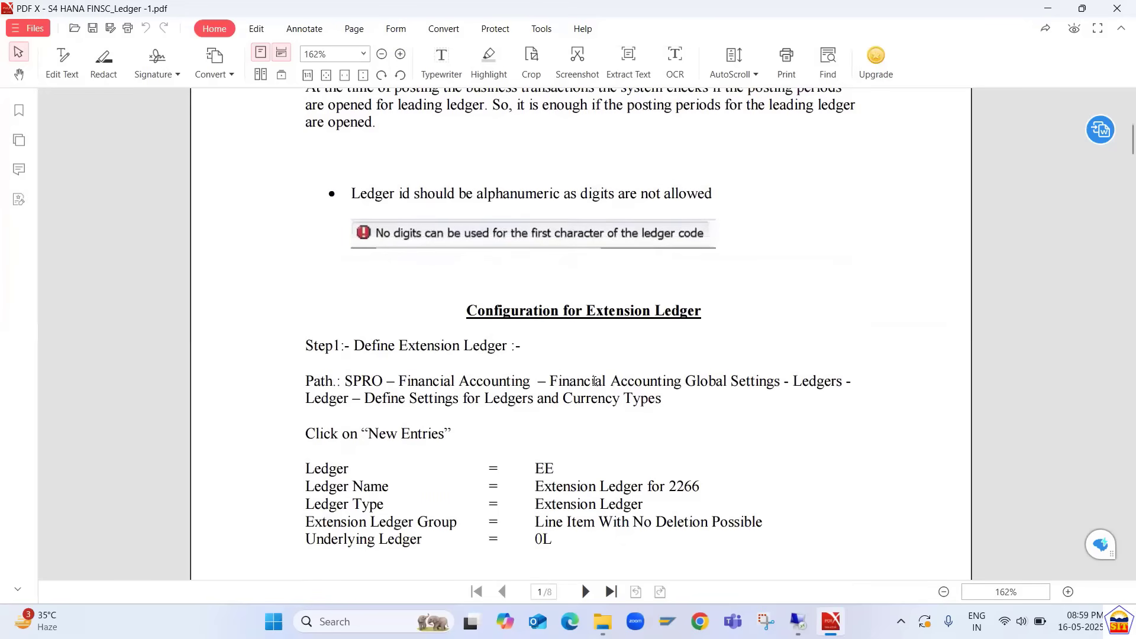
scroll(594, 382, "up", 1)
scroll(594, 381, "down", 2)
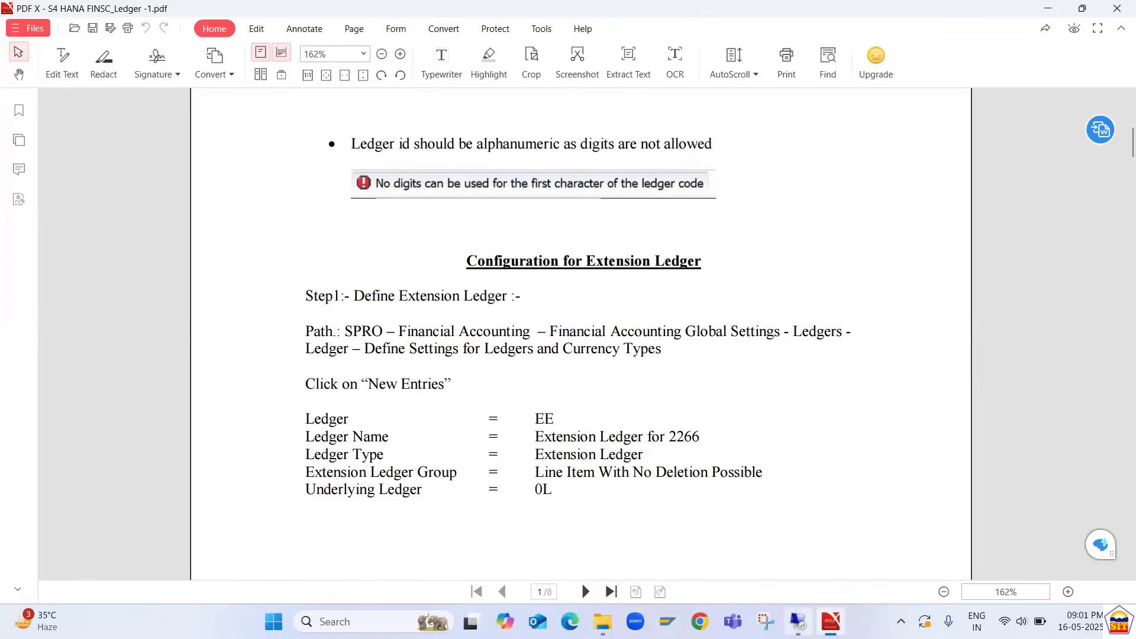
Step: Switch back to SAP and add a new ledger entry ML named Extension Ledger 9090
left_click(798, 621)
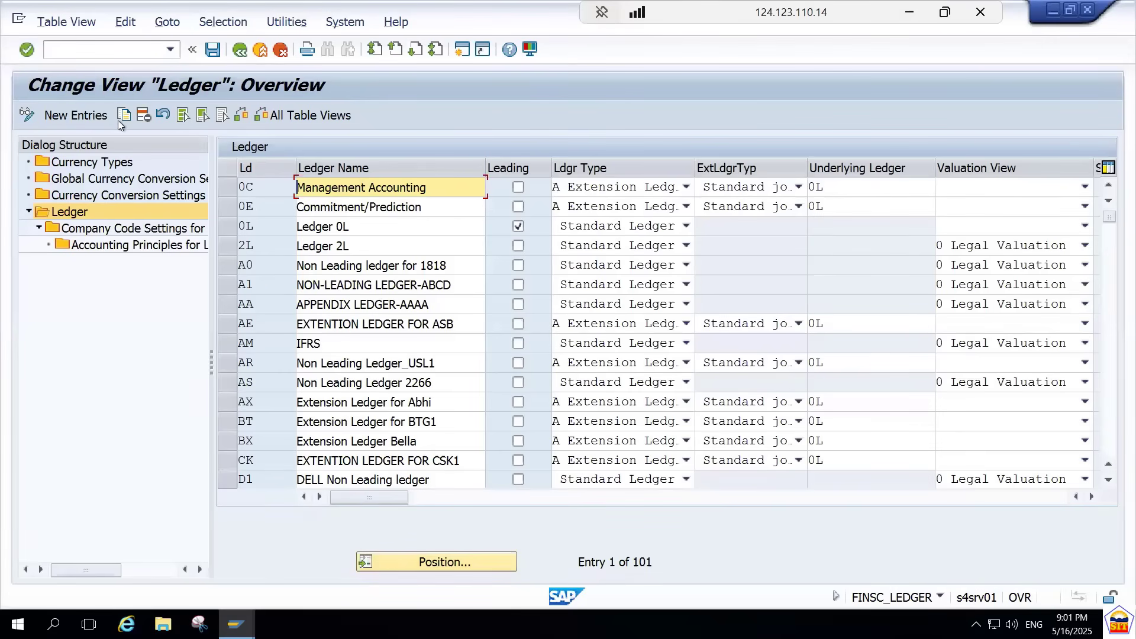
left_click(86, 116)
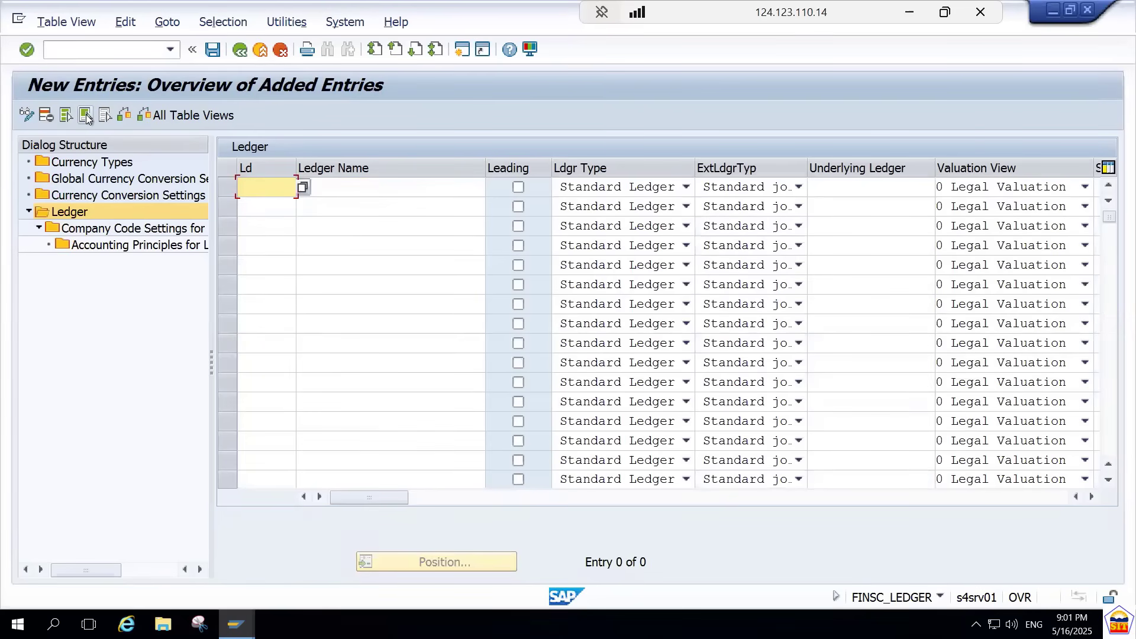
type("ML")
key("Tab")
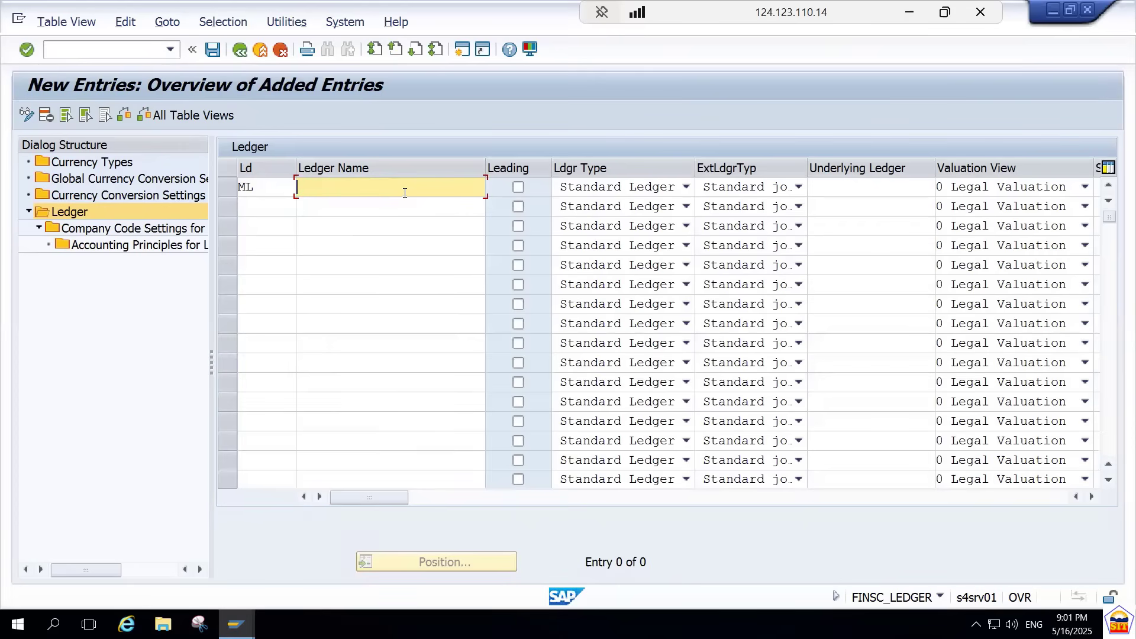
type("Extension Ledger 9090")
key("Tab")
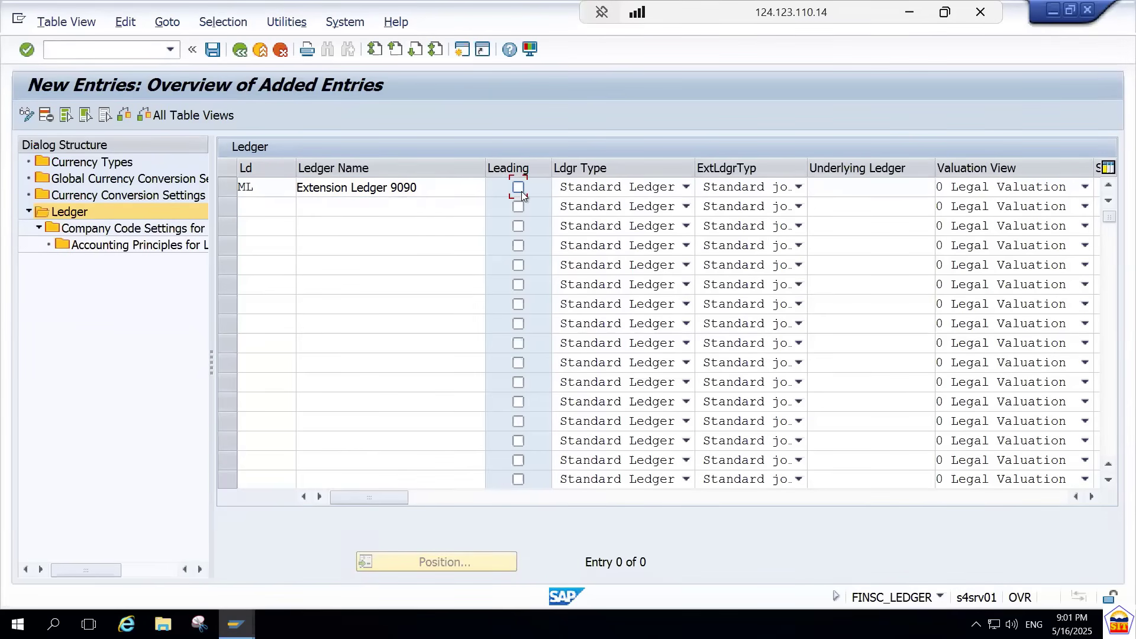
Step: Set the ML ledger's type to Extension Ledger and its extension type to P Line items with technical numbers / no deletion possible
left_click(610, 190)
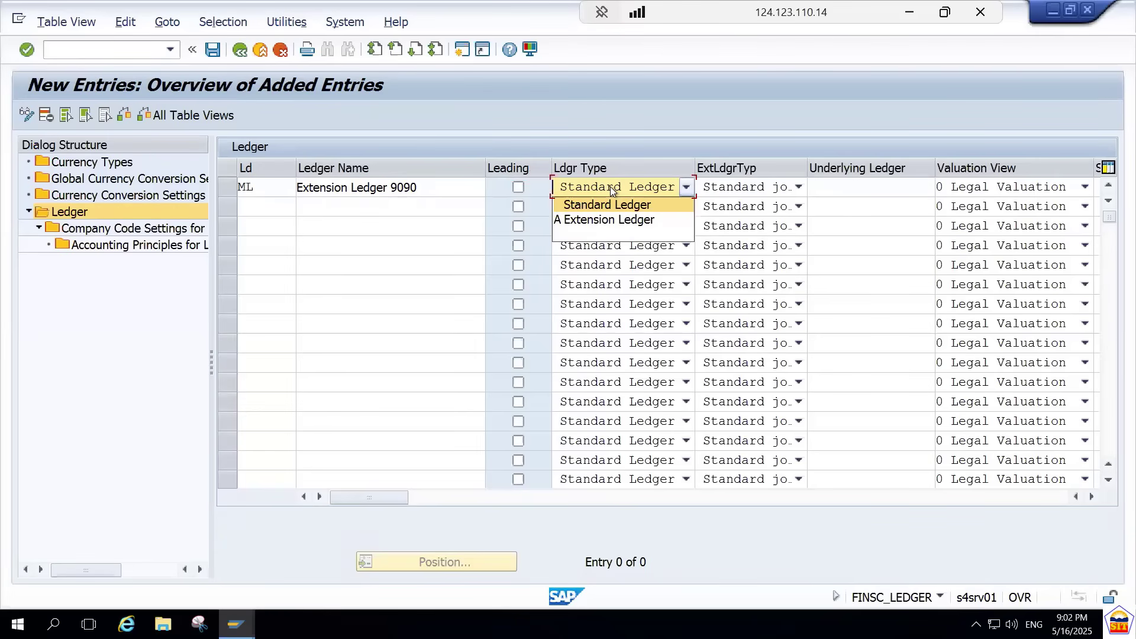
left_click(602, 221)
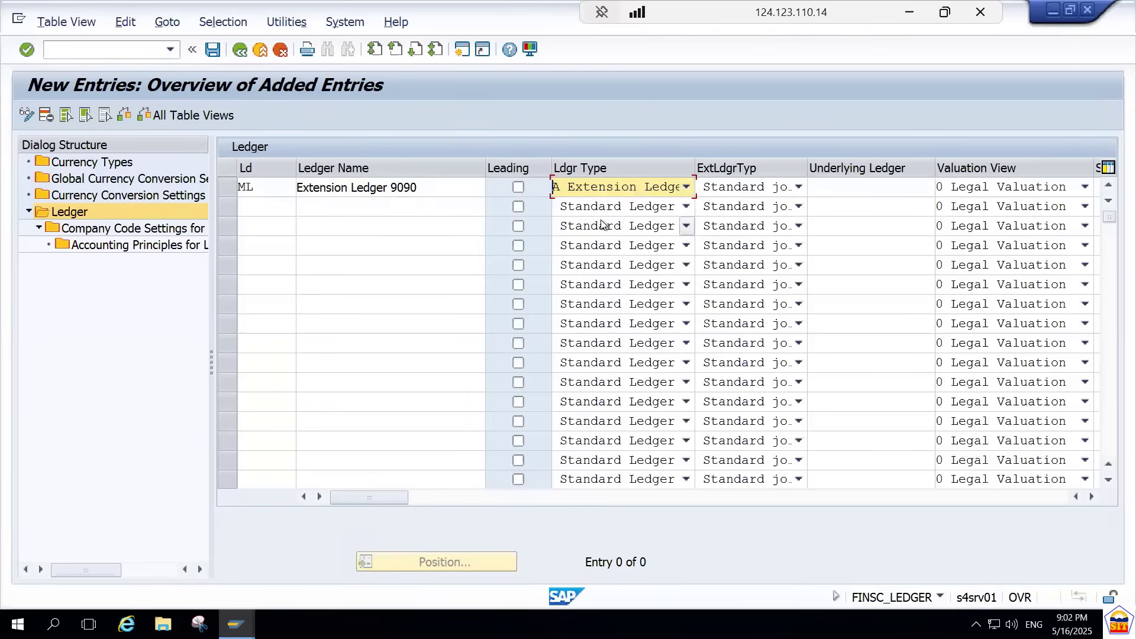
left_click(728, 189)
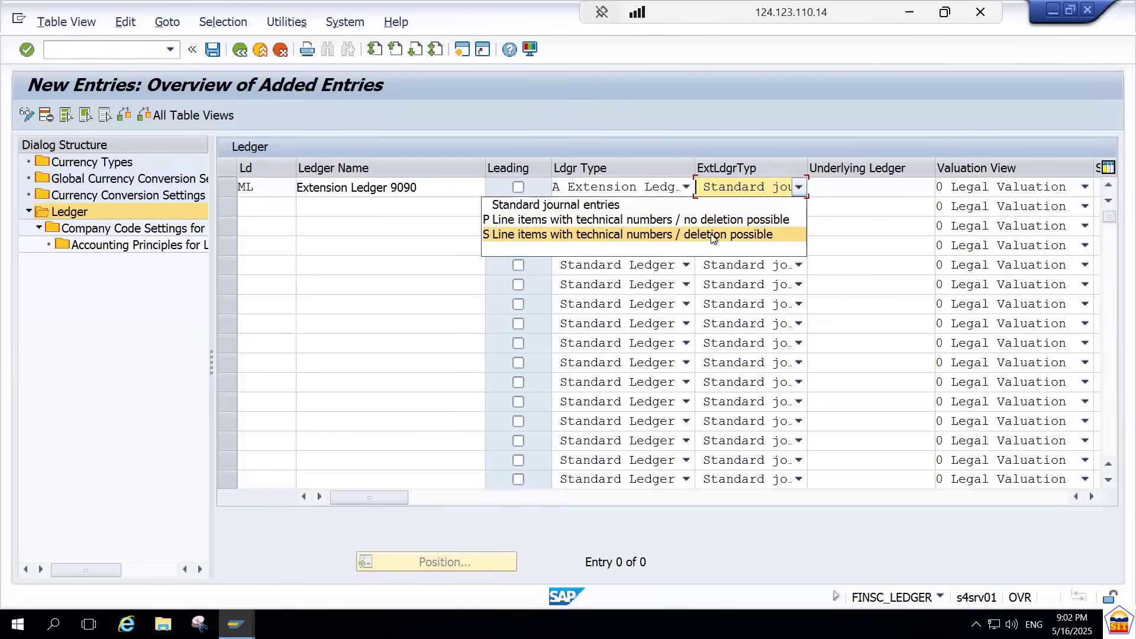
left_click(732, 222)
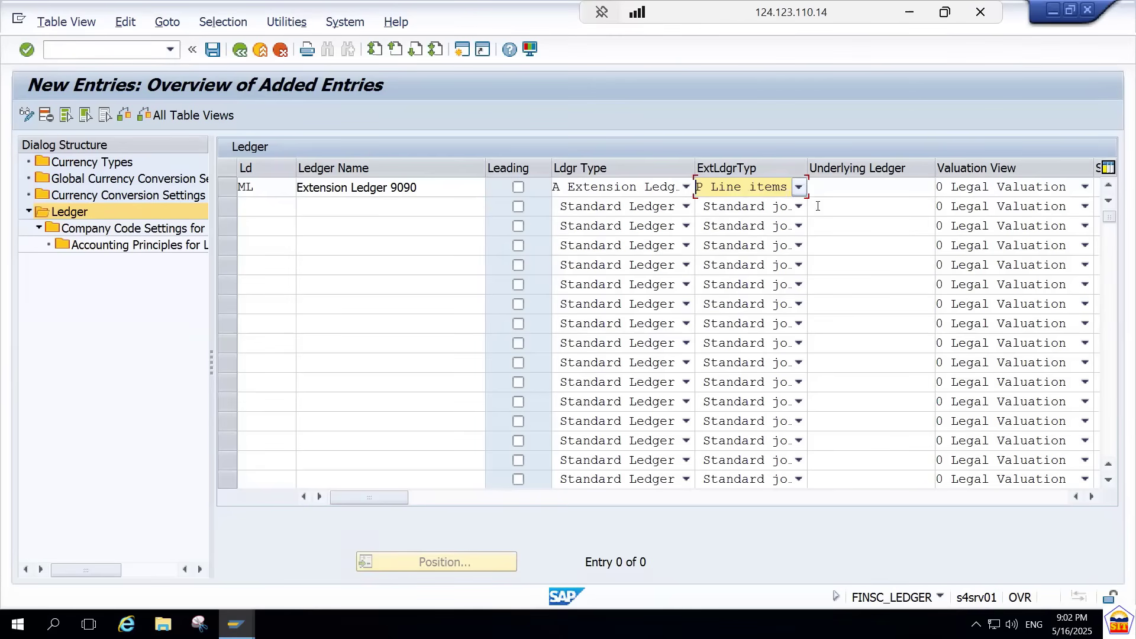
Step: Check the PDF practice sheet for the extension ledger's underlying ledger, valuation view, manual posting and accounting principle settings
left_click(853, 185)
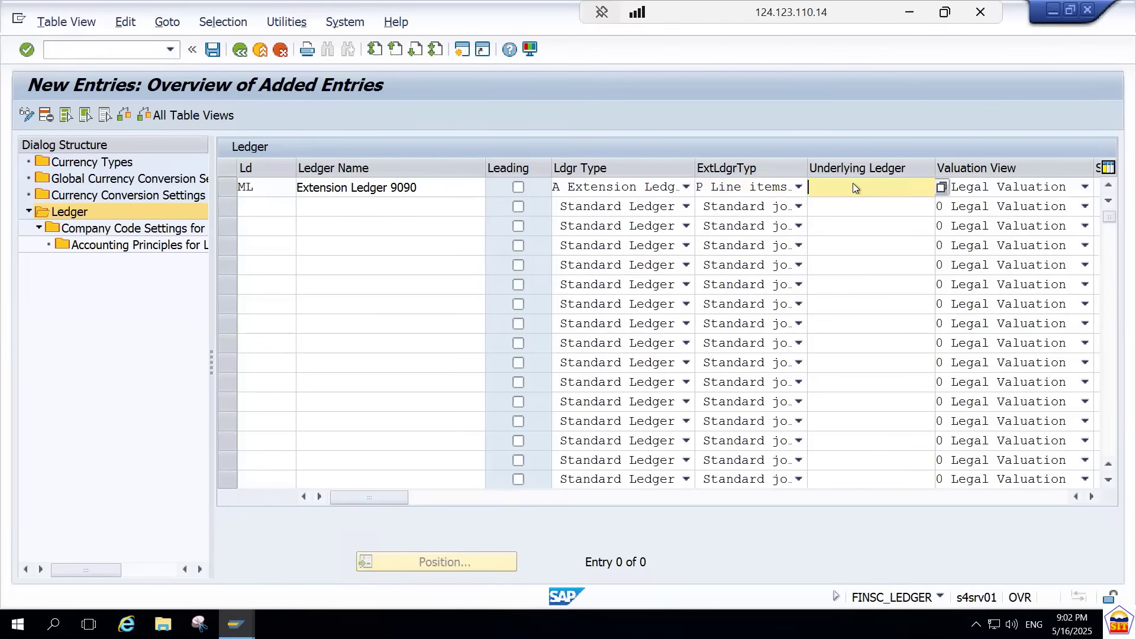
key("alt+Tab")
key("alt+Tab")
left_click(910, 12)
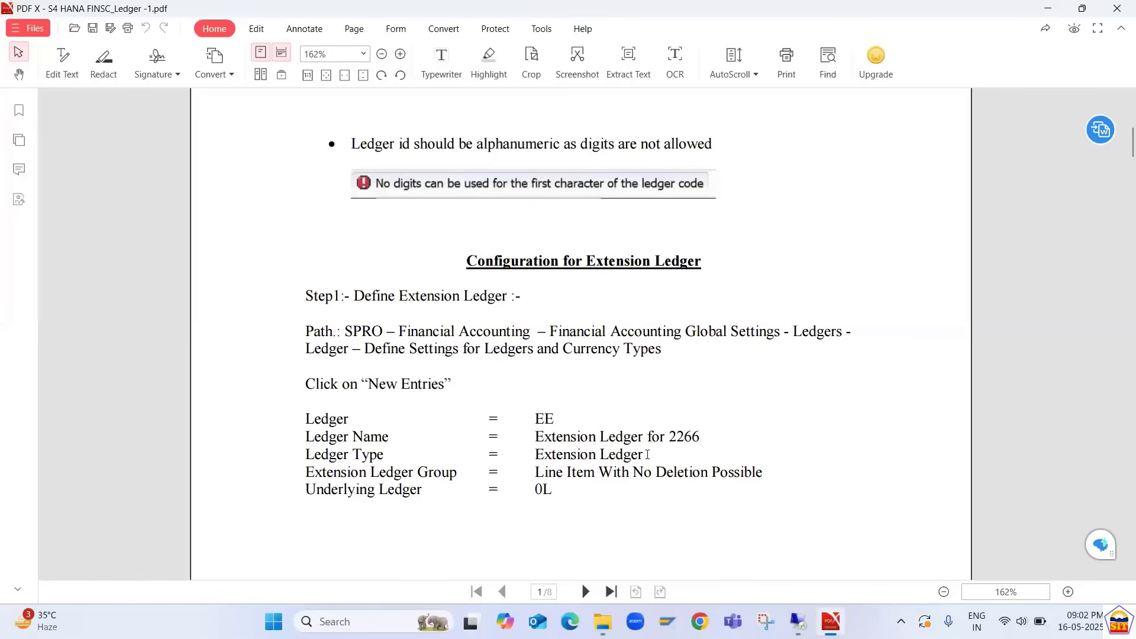
scroll(647, 455, "down", 5)
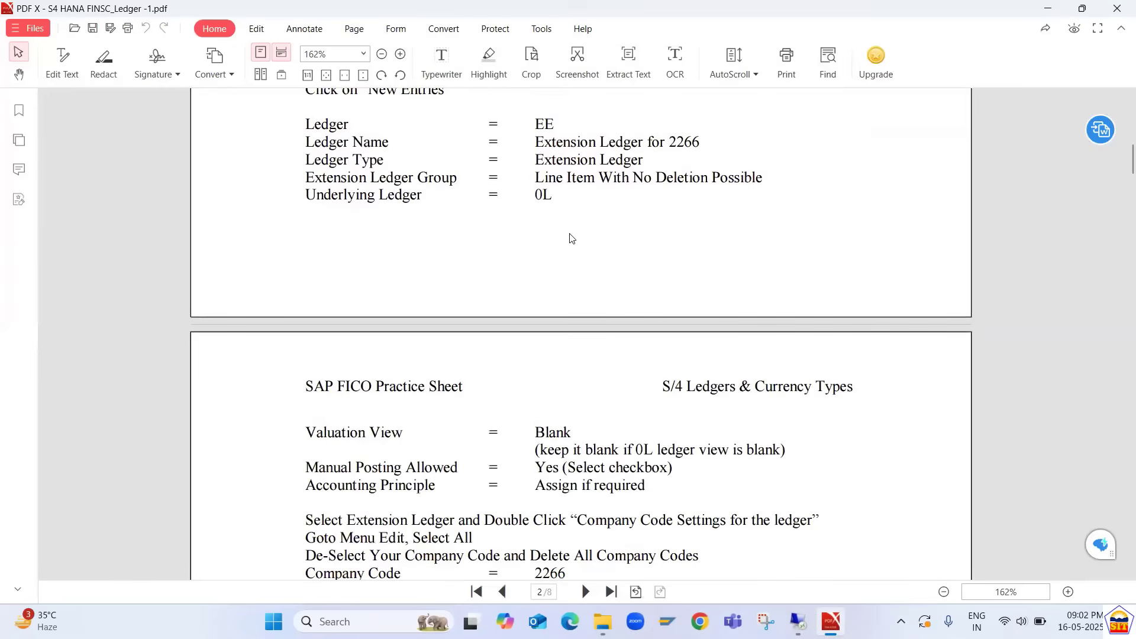
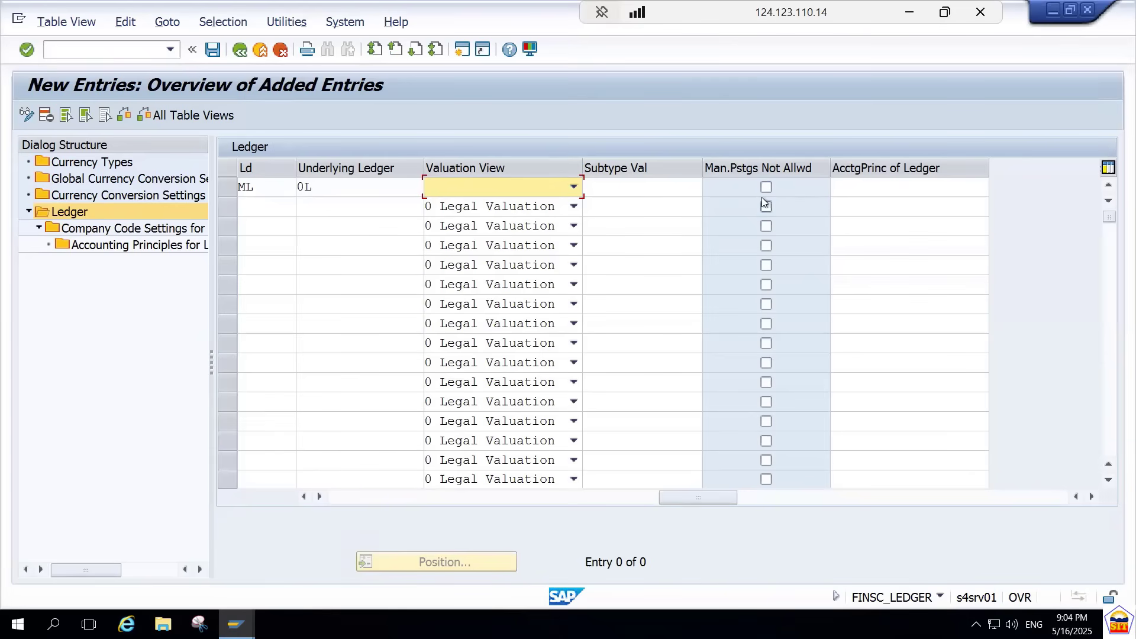
Step: Check the practice sheet's accounting principle guidance, return to SAP, and confirm the ML entry with the accounting principle left blank
left_click(865, 192)
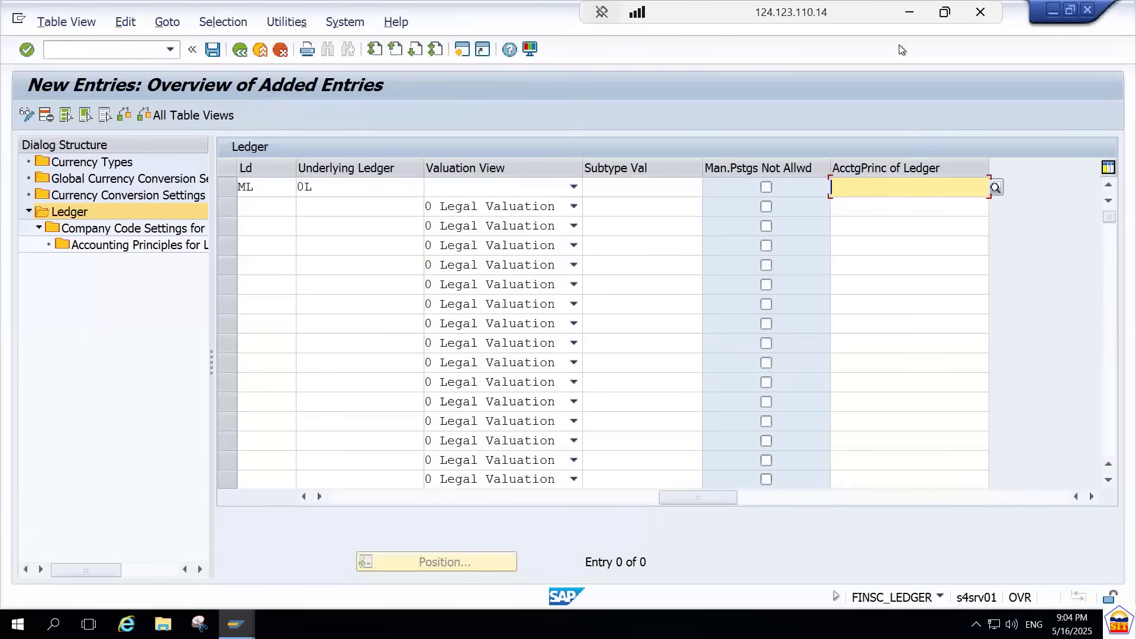
left_click(911, 13)
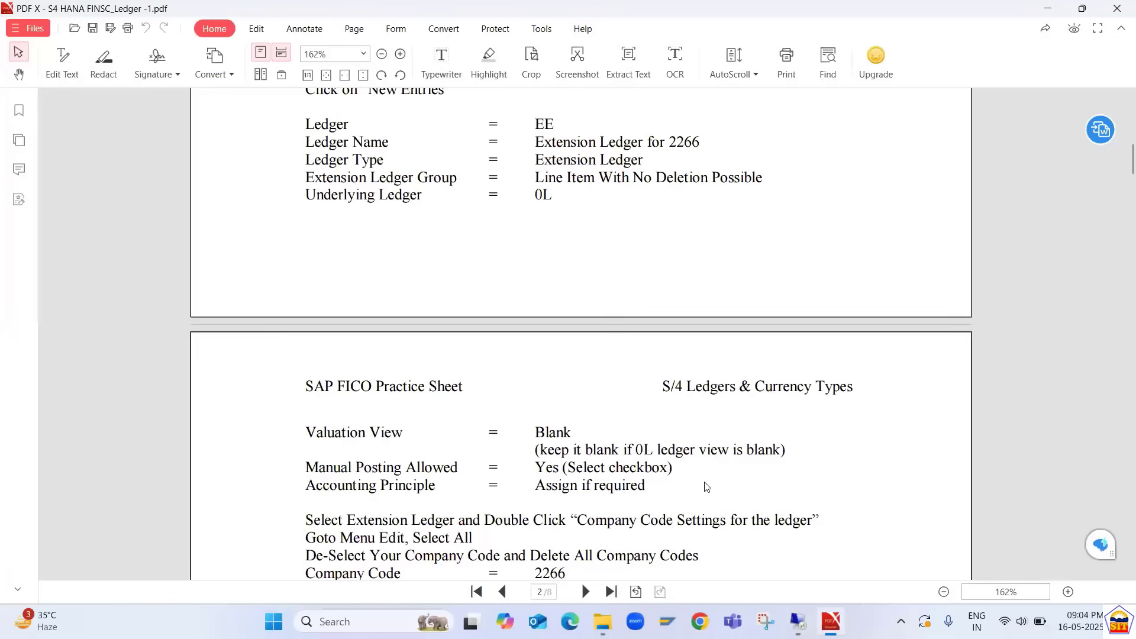
key("alt+Tab")
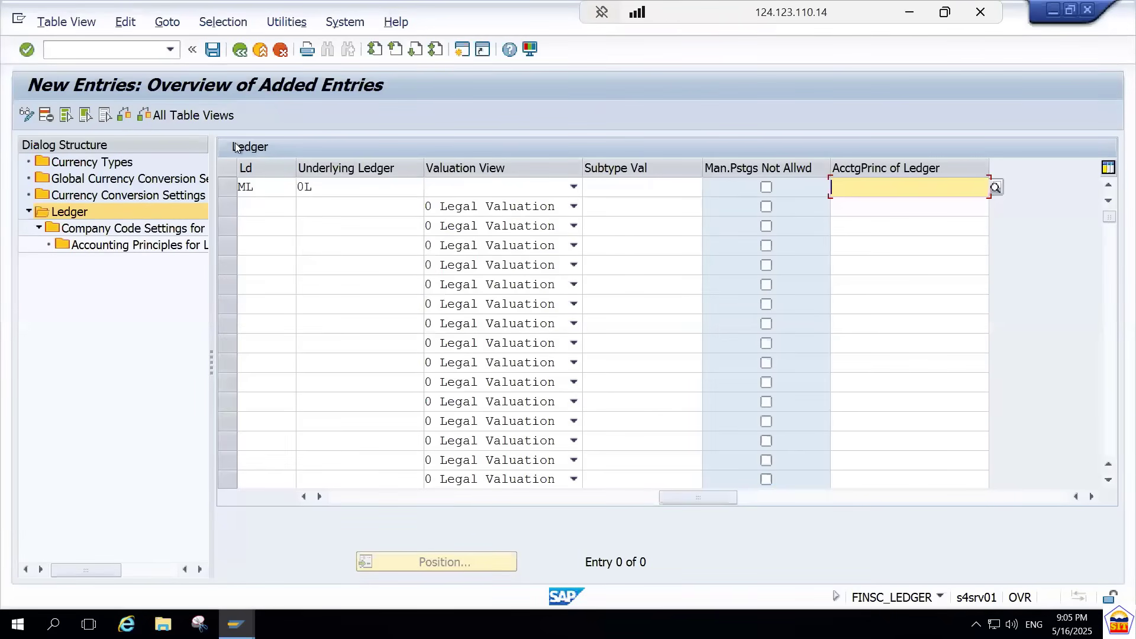
key("Return")
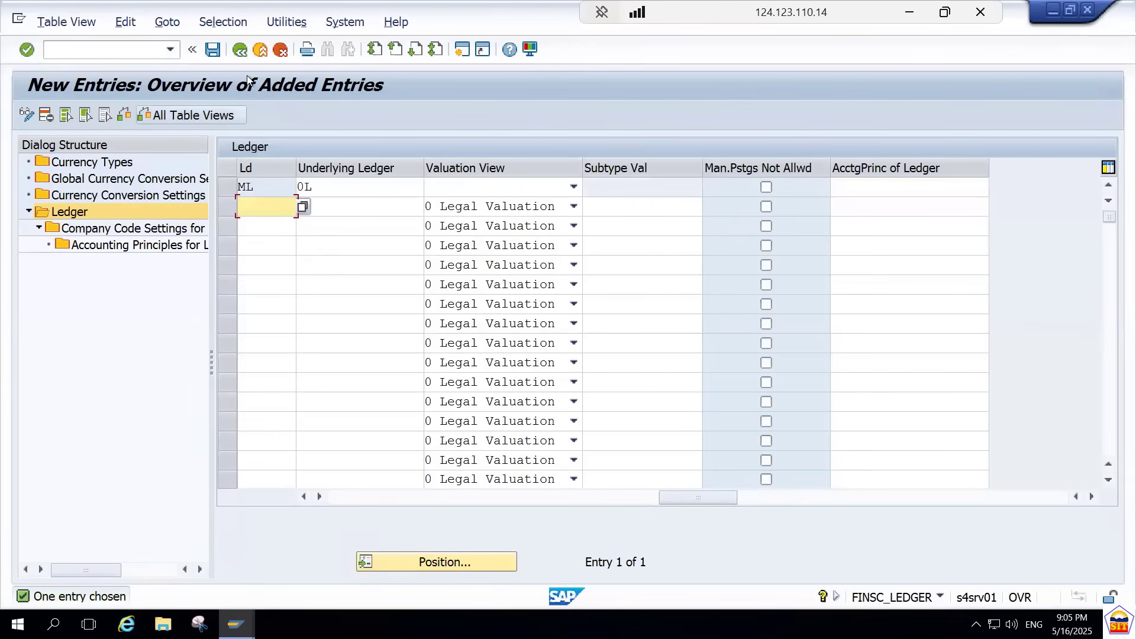
Step: Save the ML ledger under the customizing request FICO: Amazon Saudi Arabia 9090, acknowledging the consistency check and ledger group messages
left_click(211, 55)
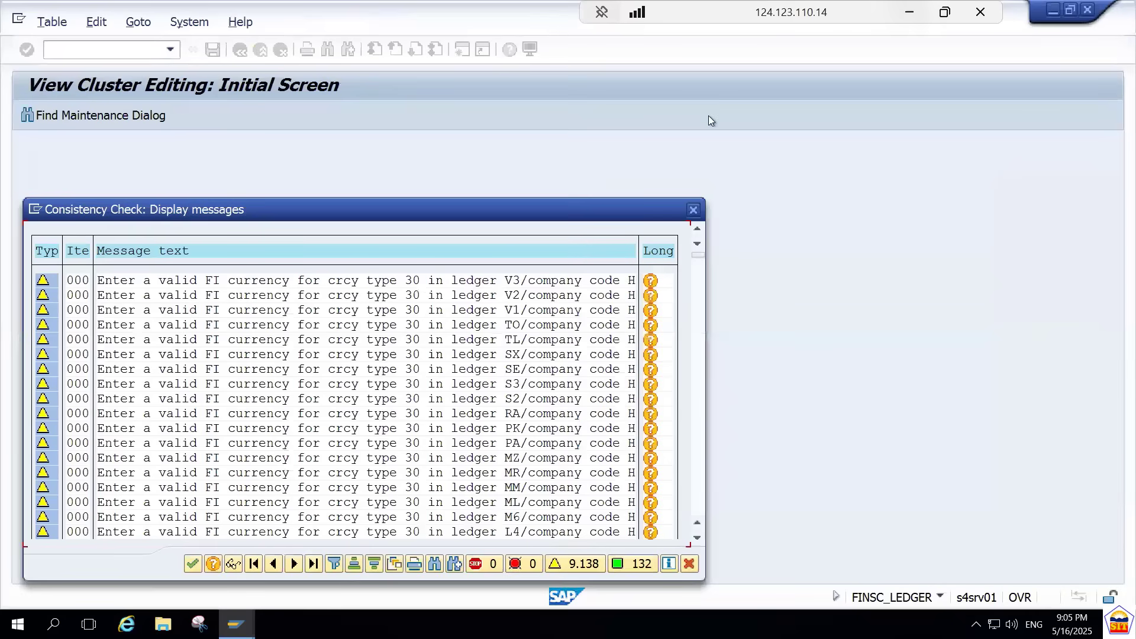
key("Return")
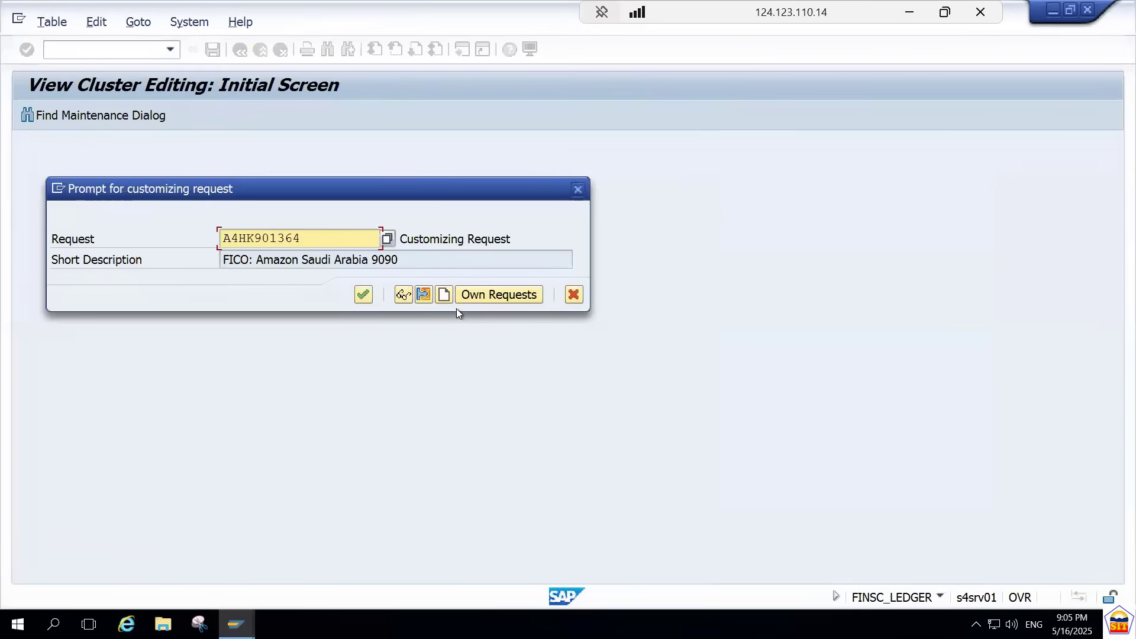
key("Return")
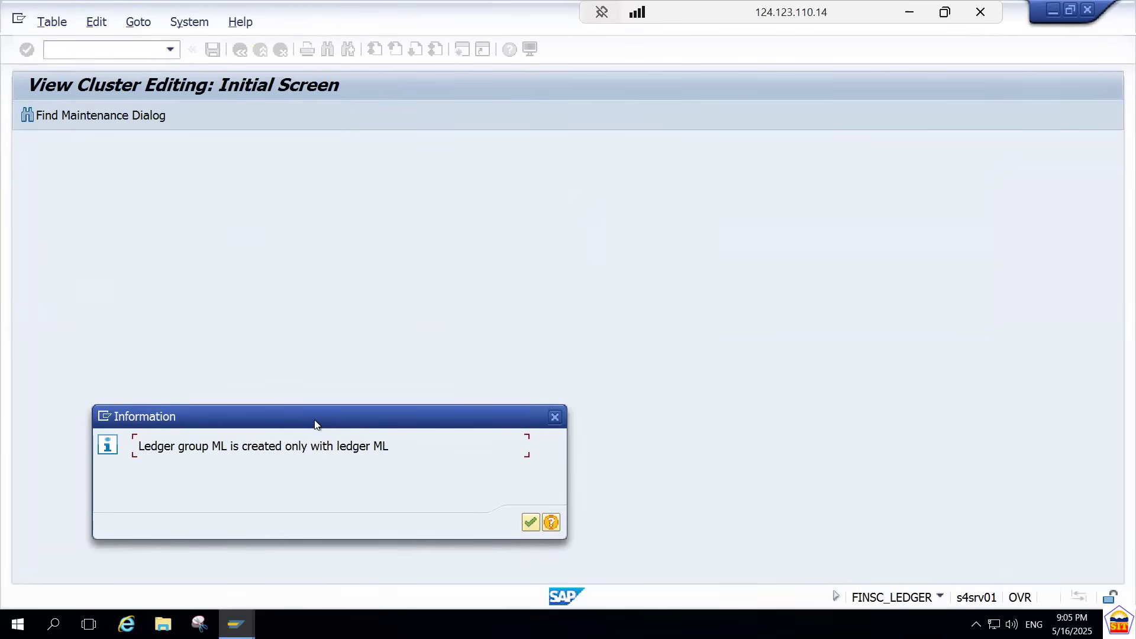
left_click_drag(315, 422, 383, 213)
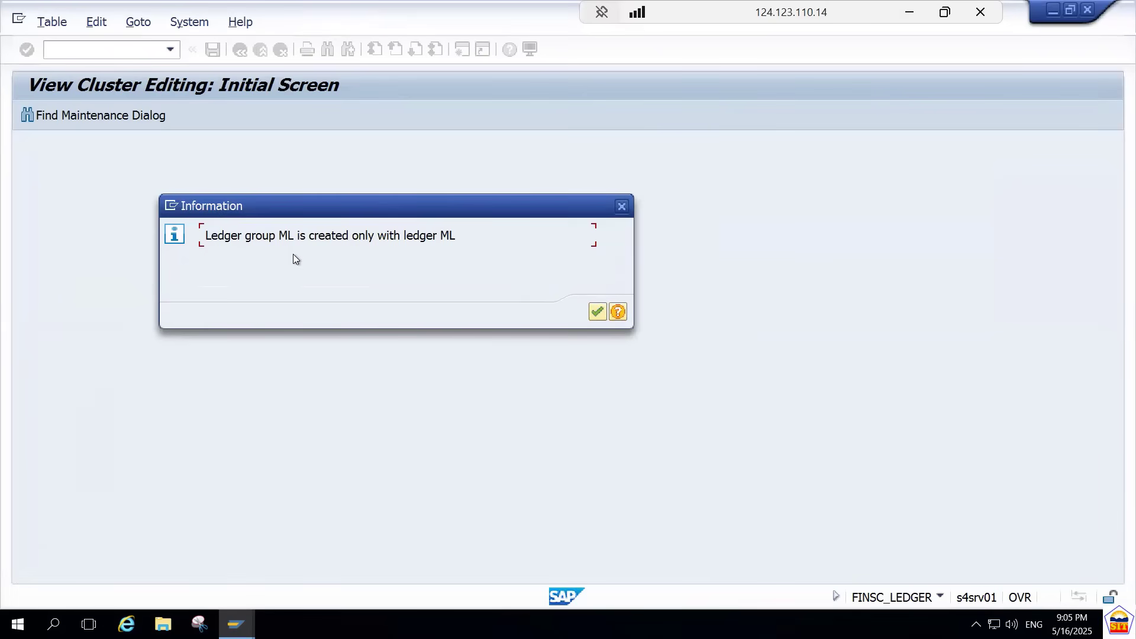
key("Return")
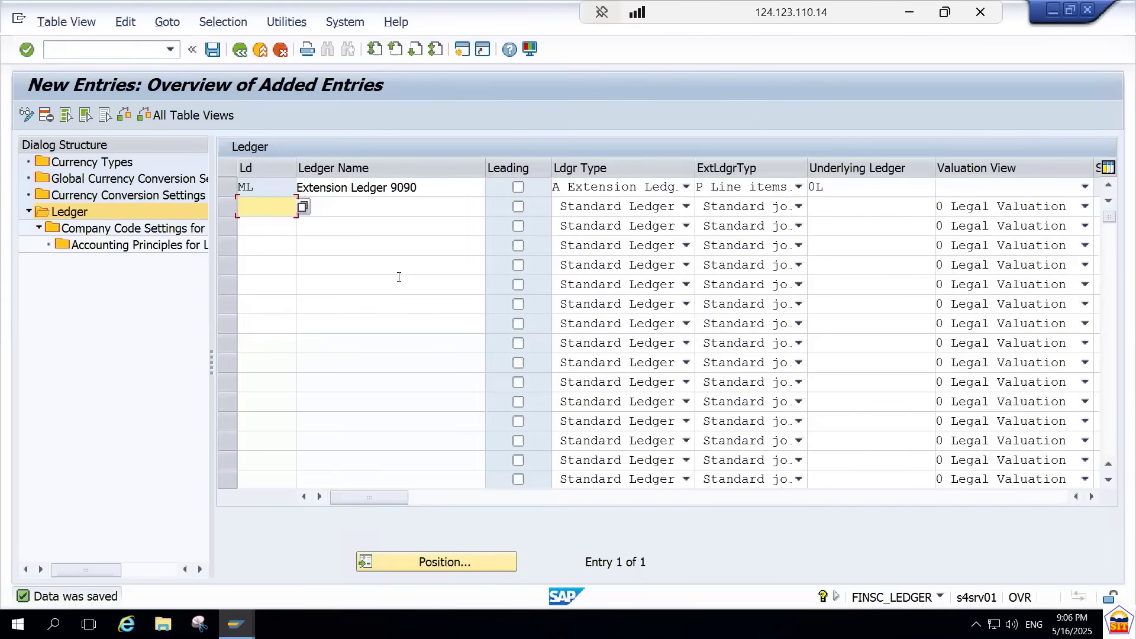
Step: Open the company code settings of extension ledger ML and acknowledge the consistency check messages
left_click(227, 187)
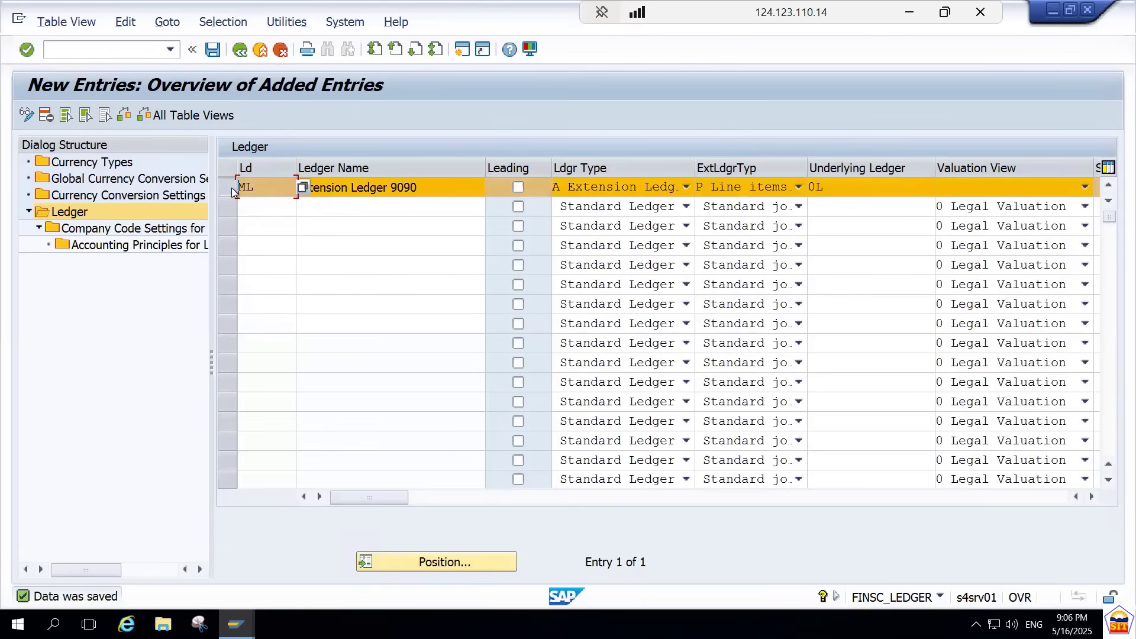
double_click(127, 235)
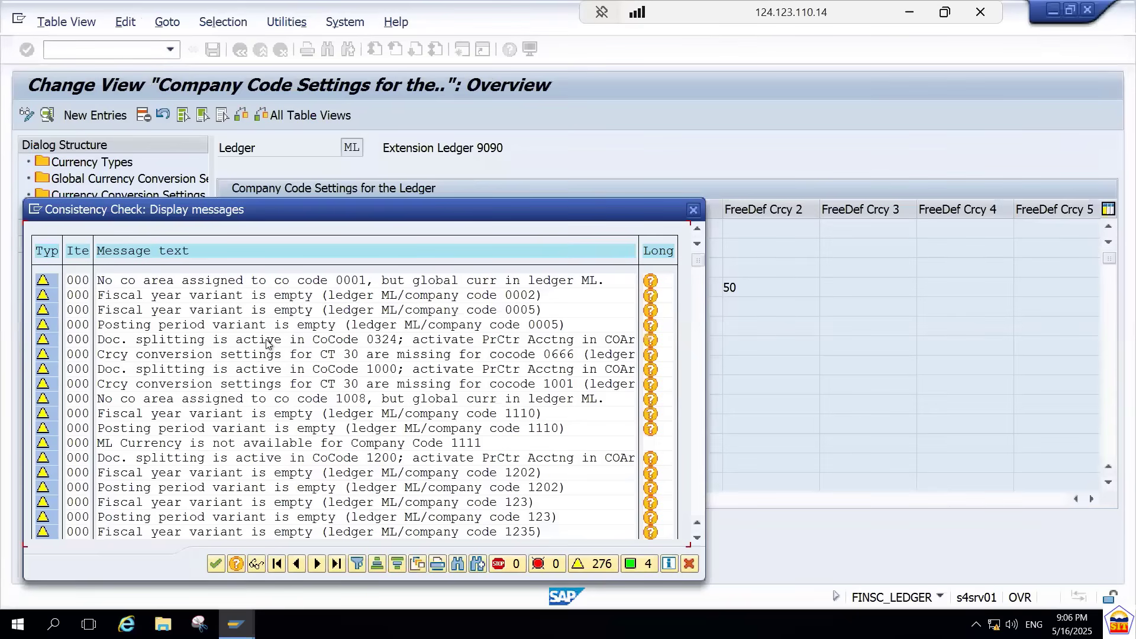
key("Return")
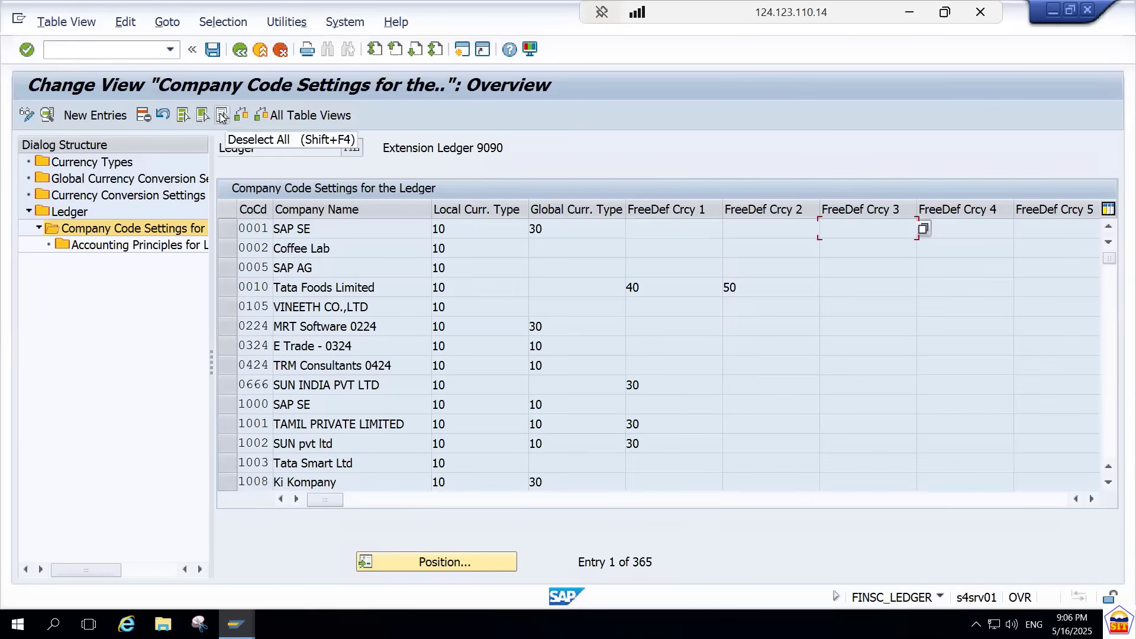
Step: Delete all company codes except 9090 (Amazon Saudi Arabia) from ledger ML's company code settings and save
left_click(182, 117)
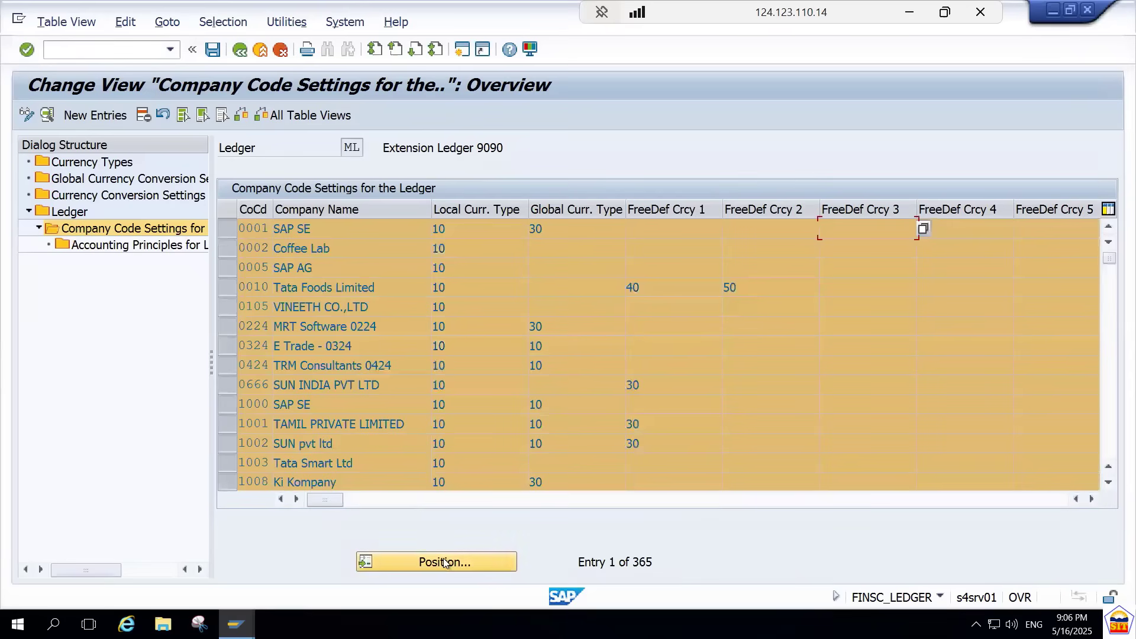
left_click(444, 562)
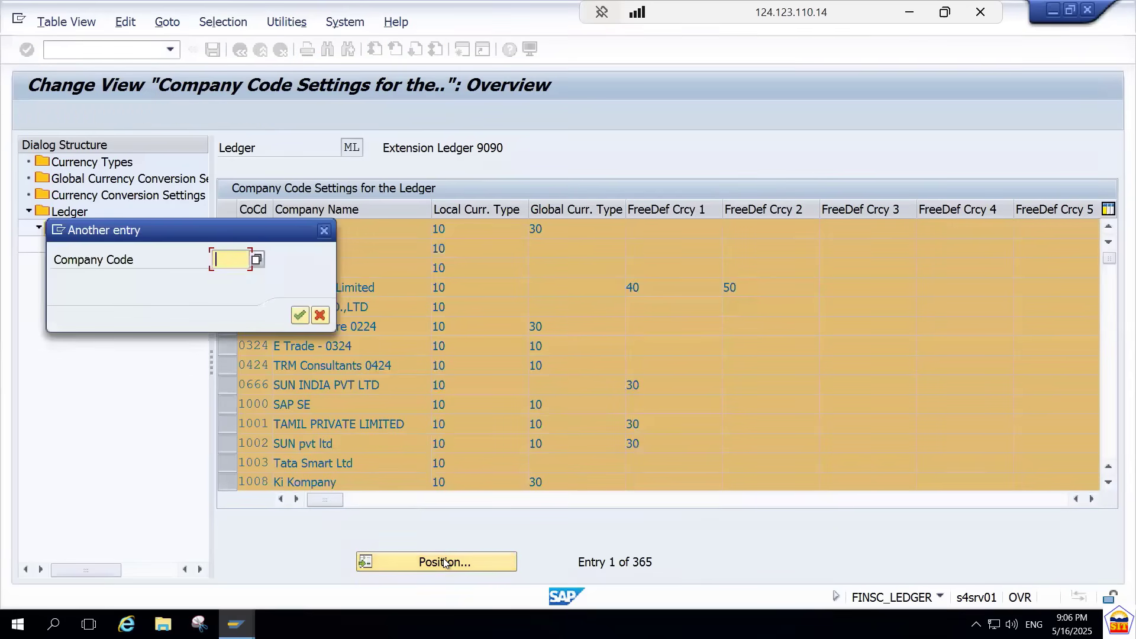
type("9090")
key("Return")
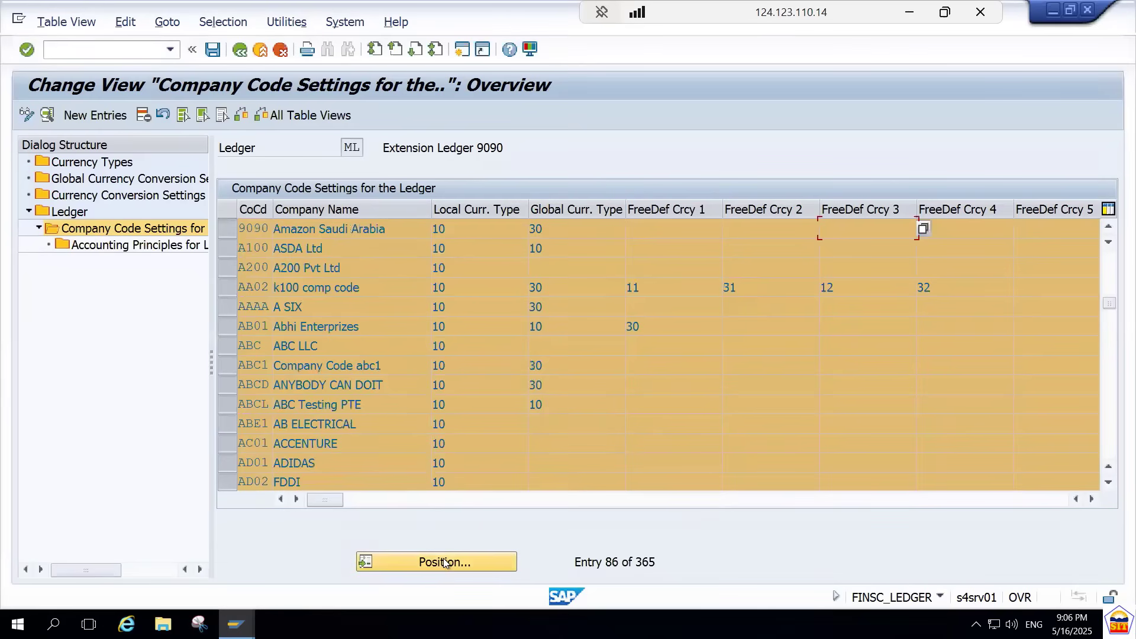
left_click(230, 234)
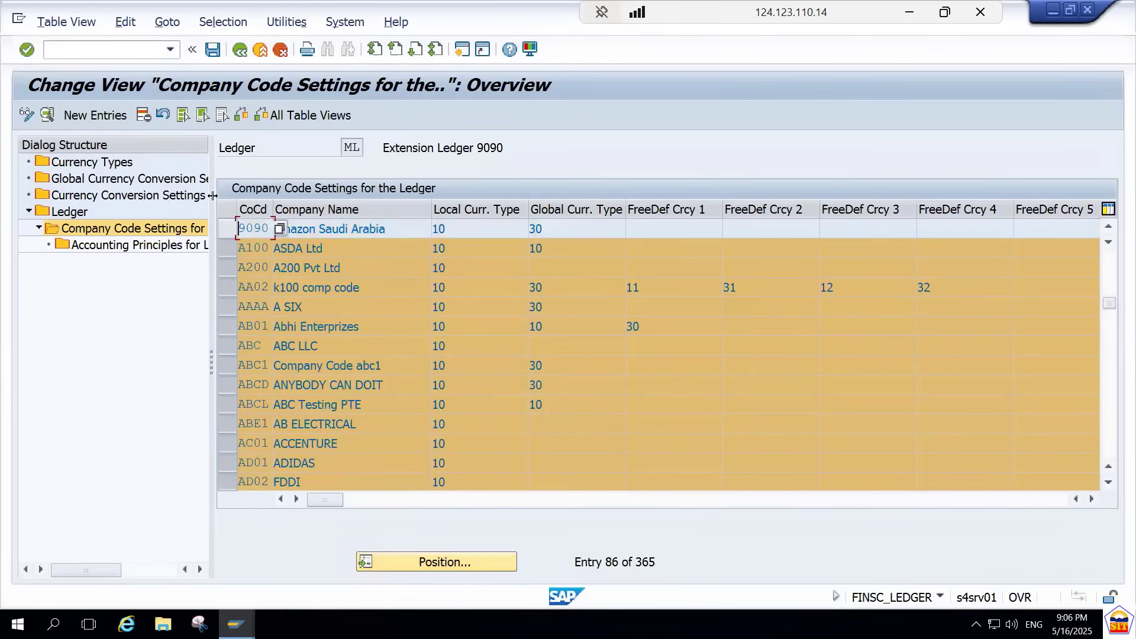
left_click(143, 117)
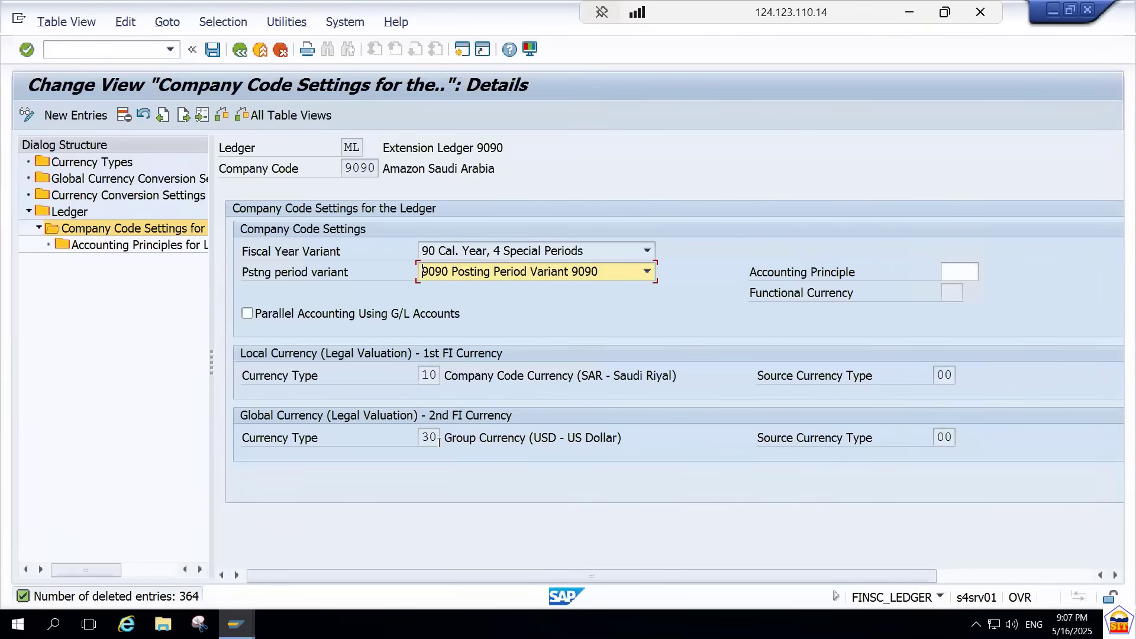
left_click(213, 50)
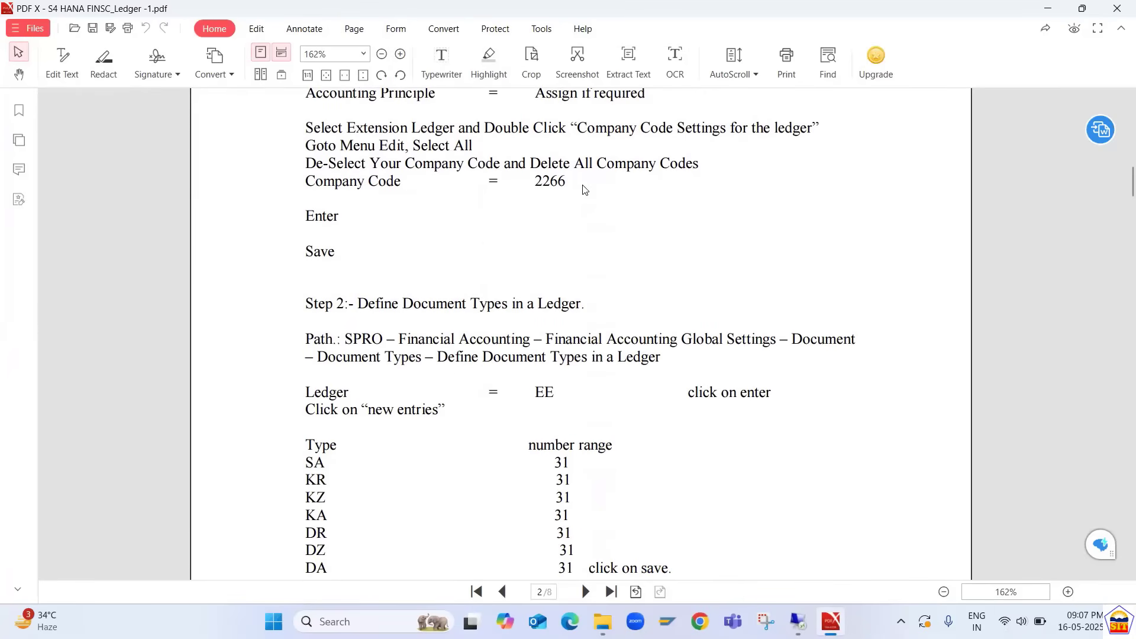
Step: Check the PDF practice sheet for the document type and document number range instructions, and return to SAP
scroll(585, 190, "down", 4)
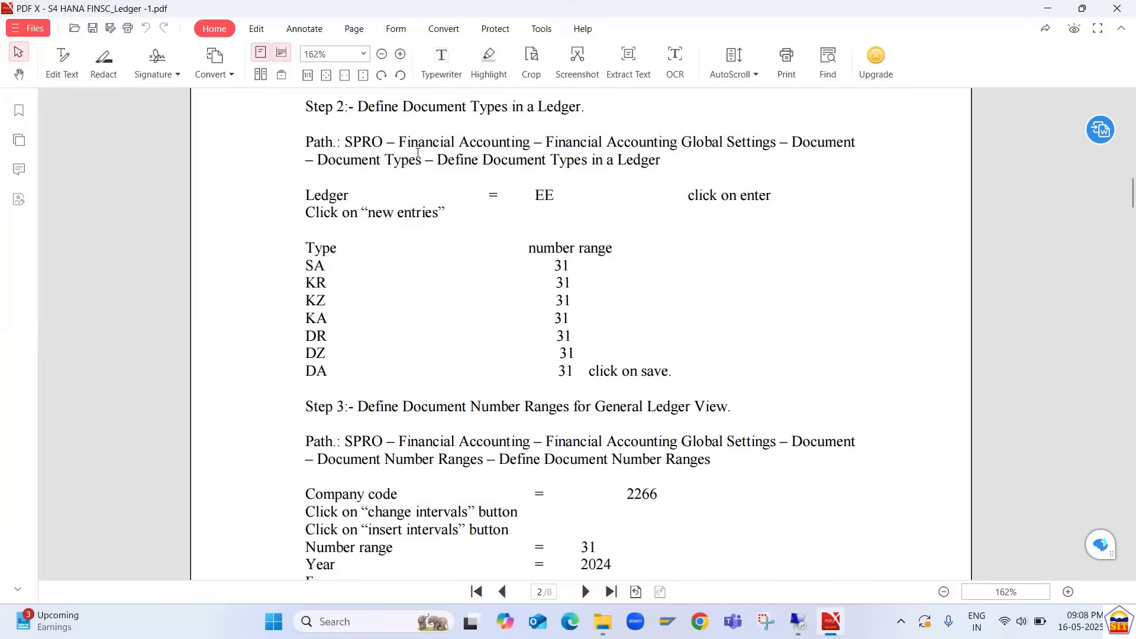
scroll(418, 153, "down", 4)
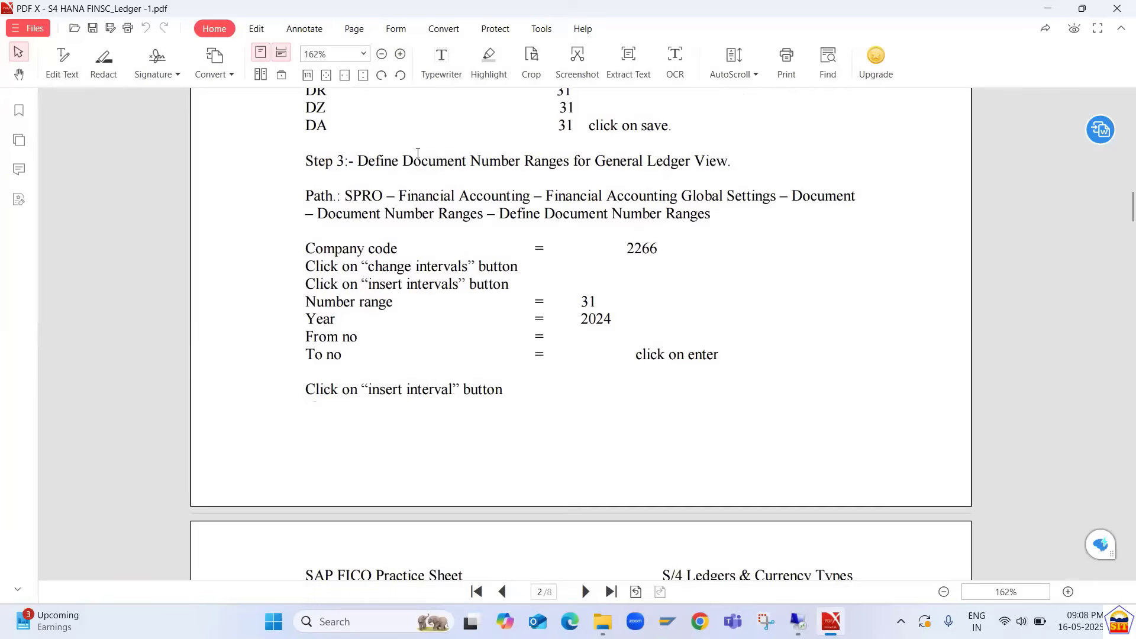
scroll(418, 153, "up", 1)
scroll(418, 153, "up", 4)
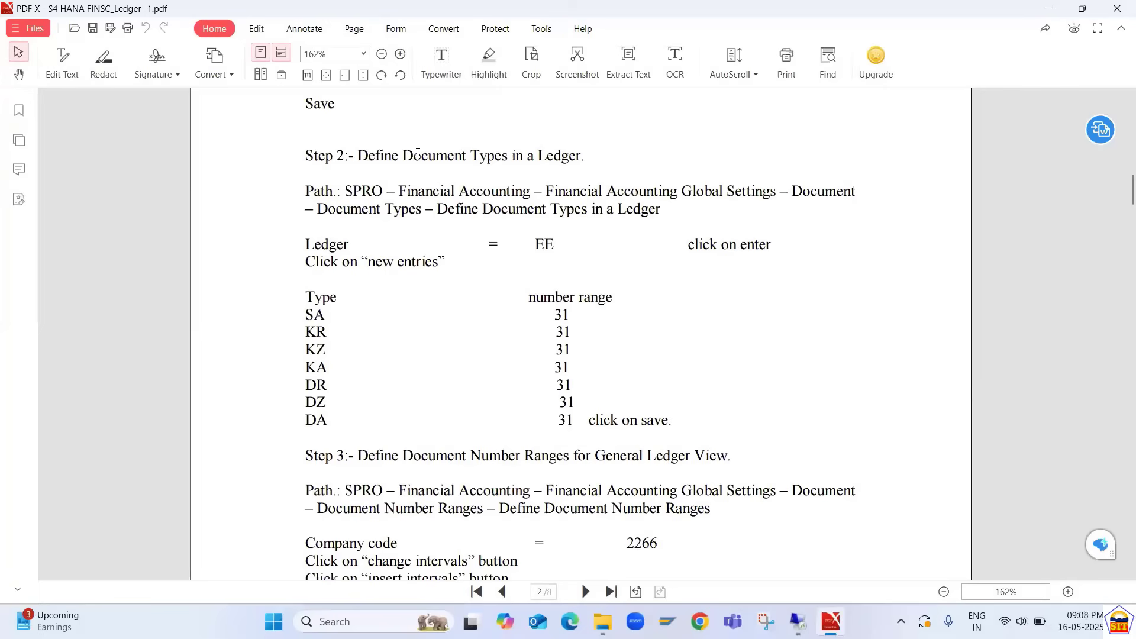
key("alt+Tab")
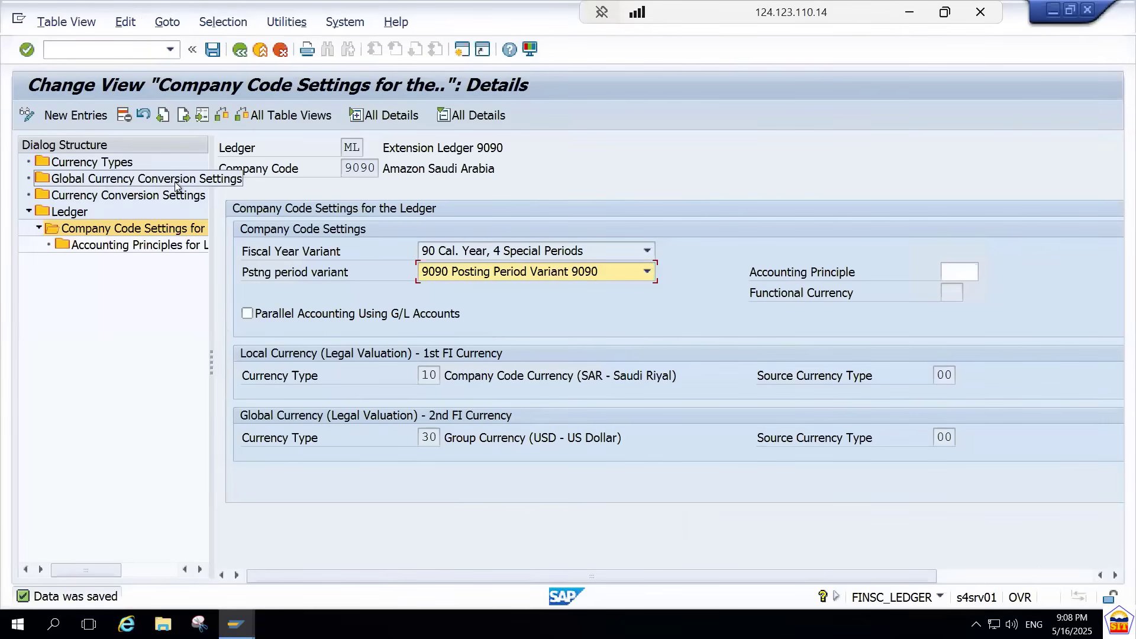
Step: Return to the ledger overview, acknowledge the consistency check messages, and save the ML ledger entry
left_click(240, 52)
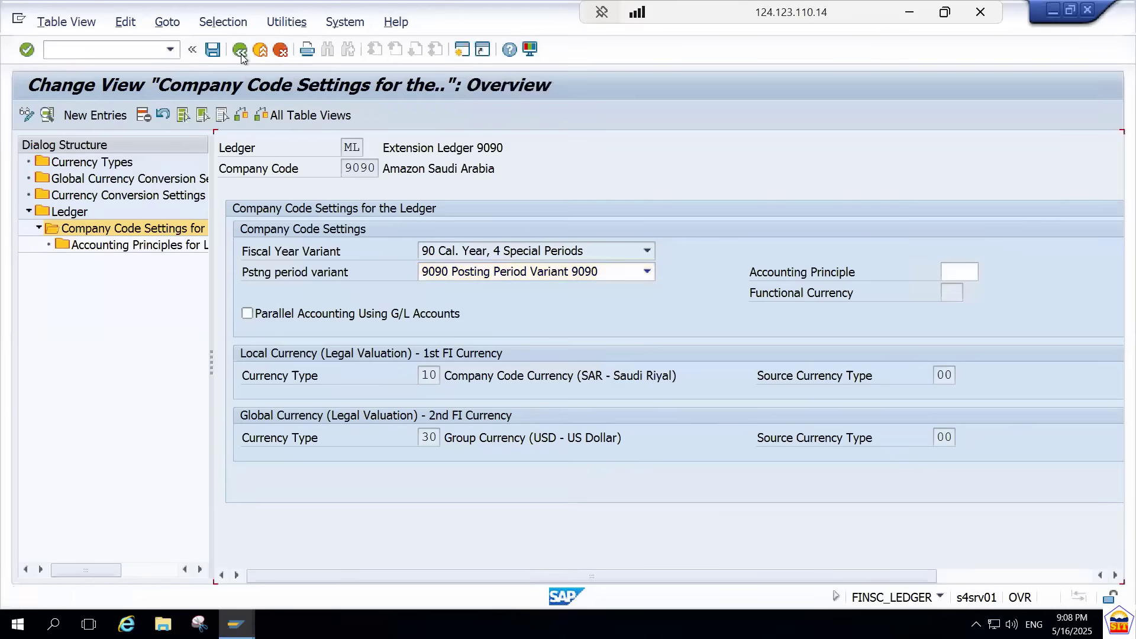
left_click(240, 52)
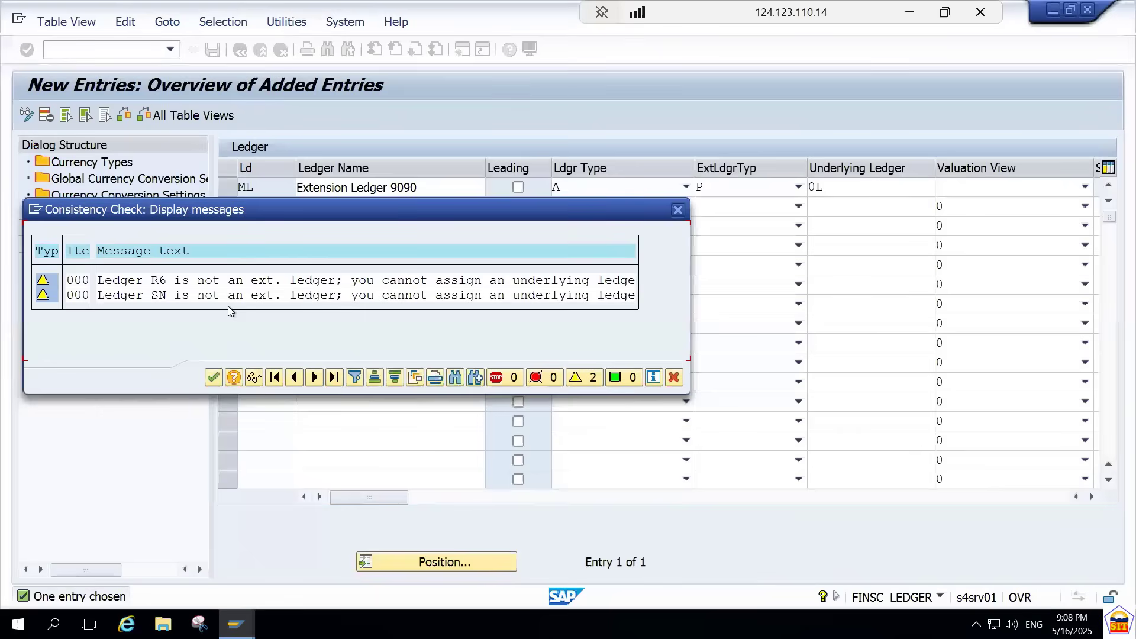
key("Return")
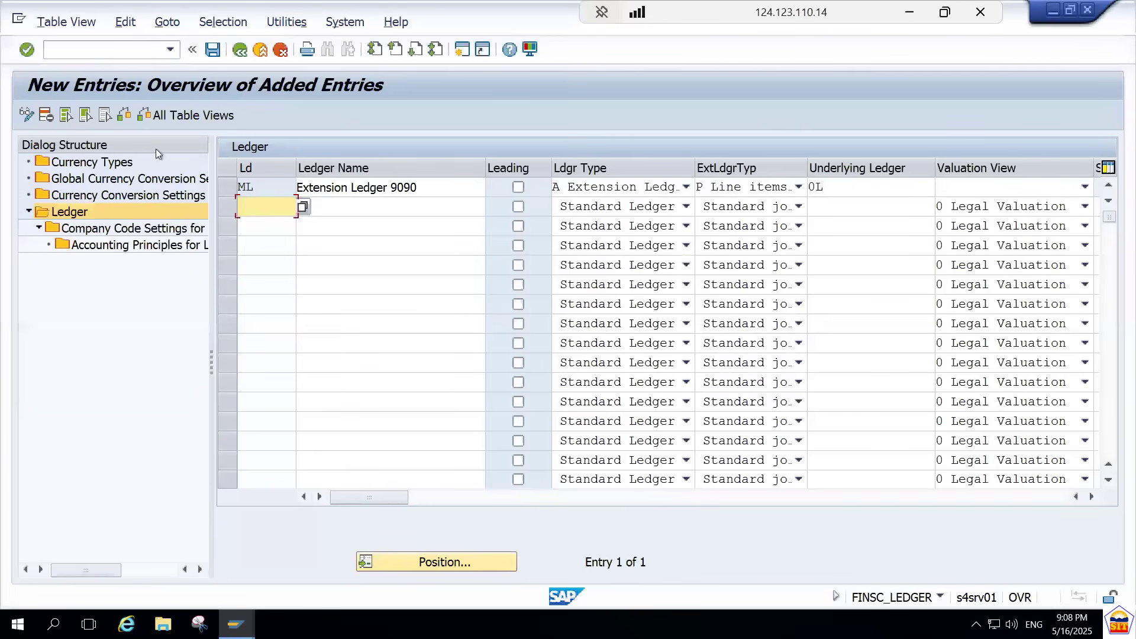
left_click(215, 52)
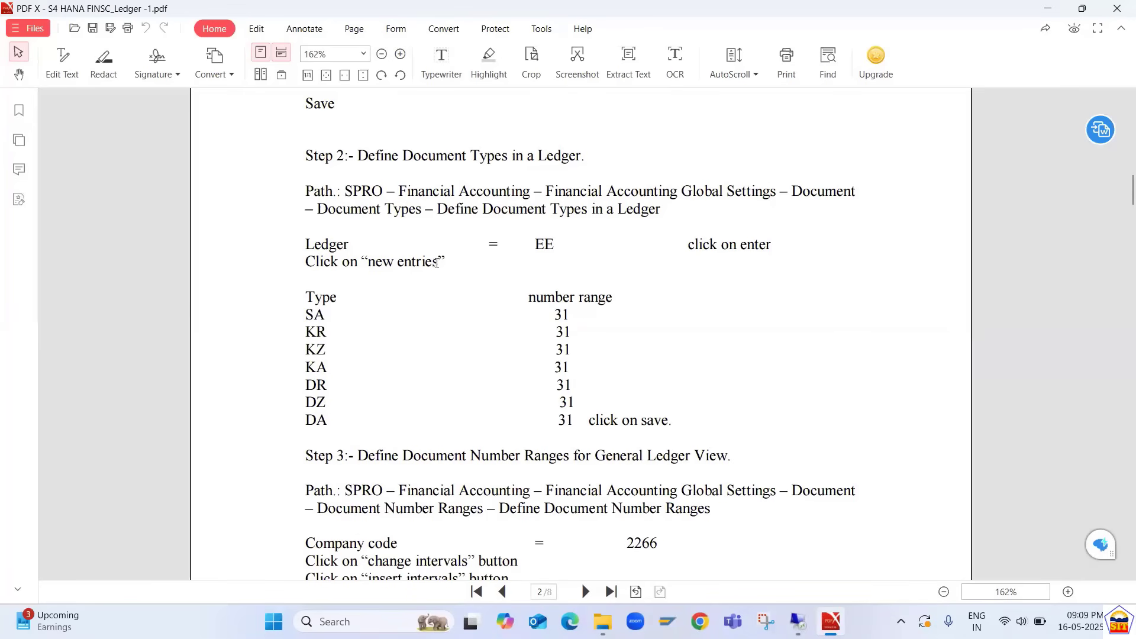
Step: Switch from the practice sheet to SAP, run transaction SPRO and open the SAP Reference IMG
key("alt+Tab")
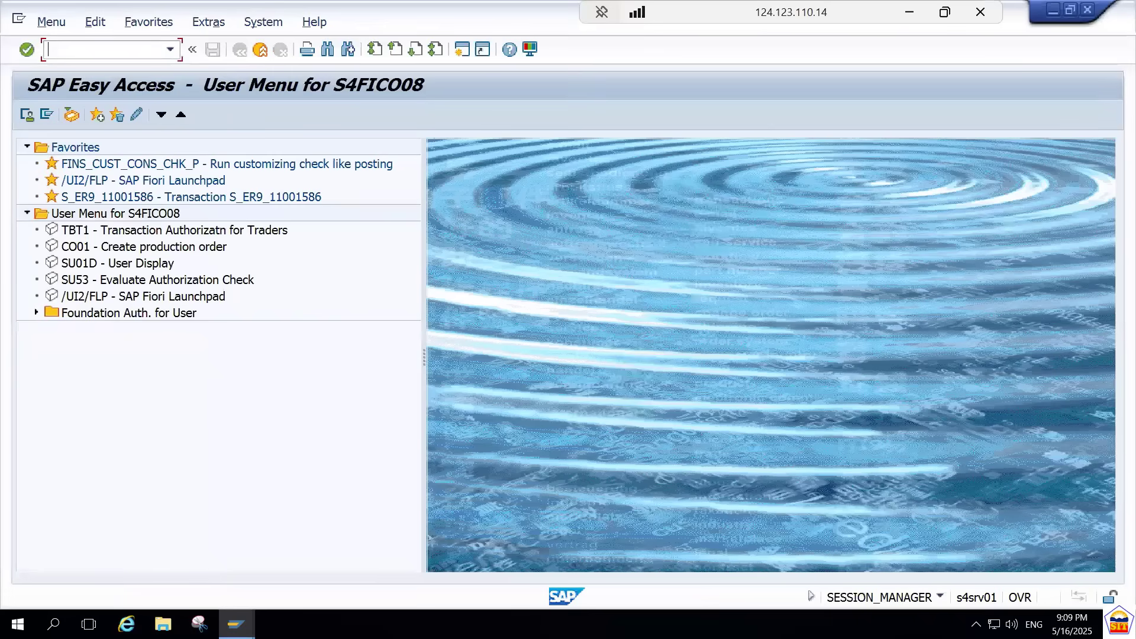
type("spr")
type("o")
key("Return")
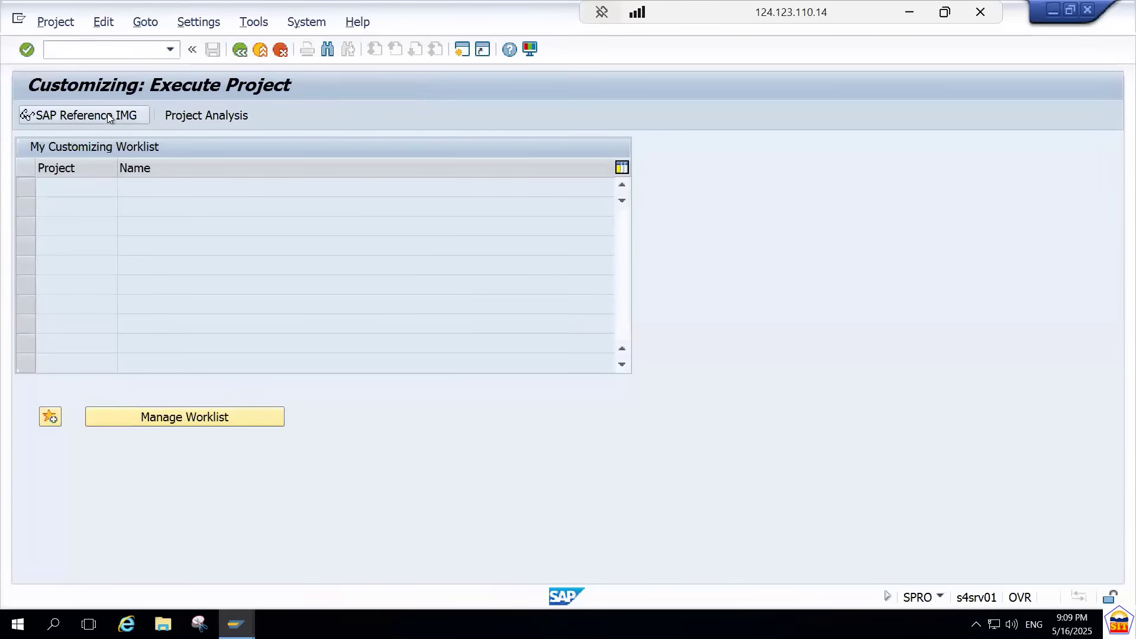
left_click(108, 118)
Step: Expand Financial Accounting and its Financial Accounting Global Settings in the implementation guide
left_click(114, 313)
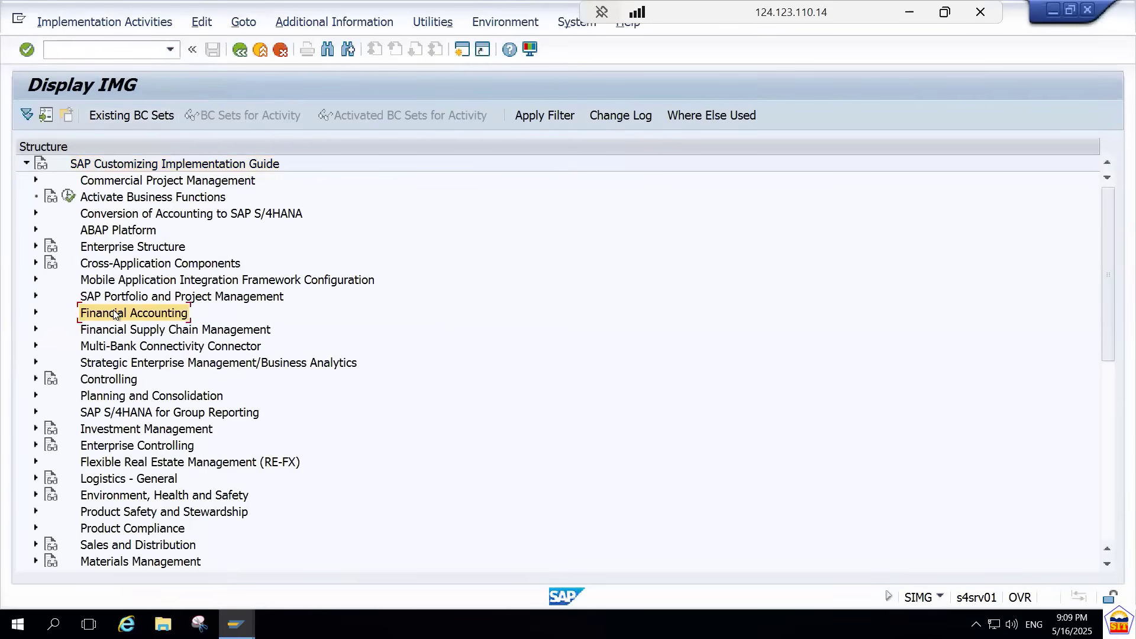
double_click(114, 313)
double_click(114, 313)
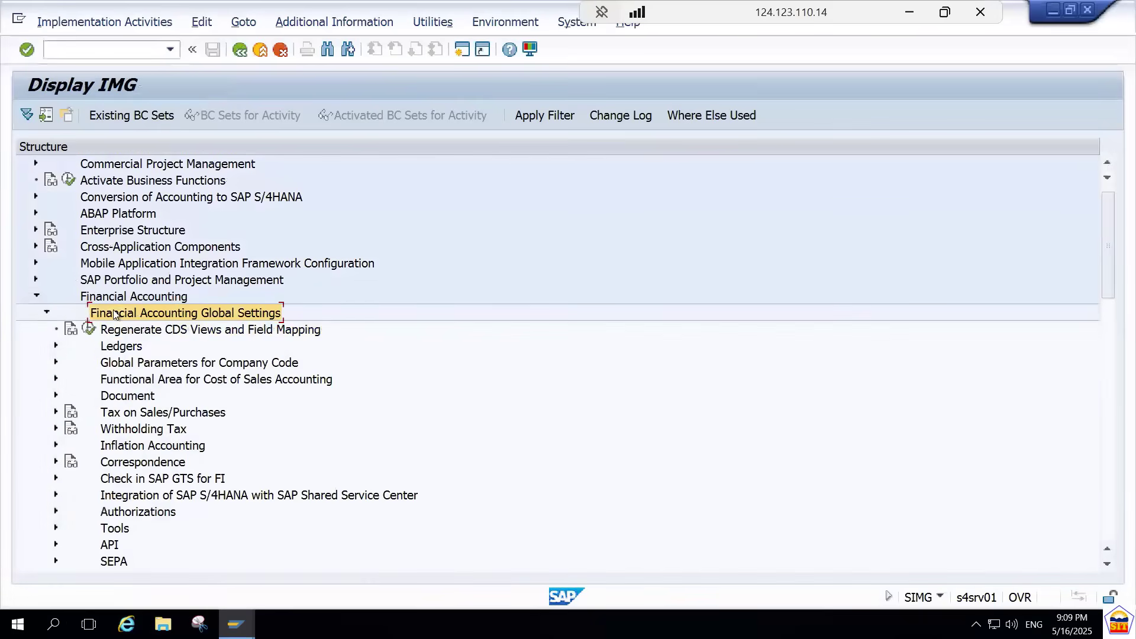
key("Down")
key("Right")
key("Left")
key("Up")
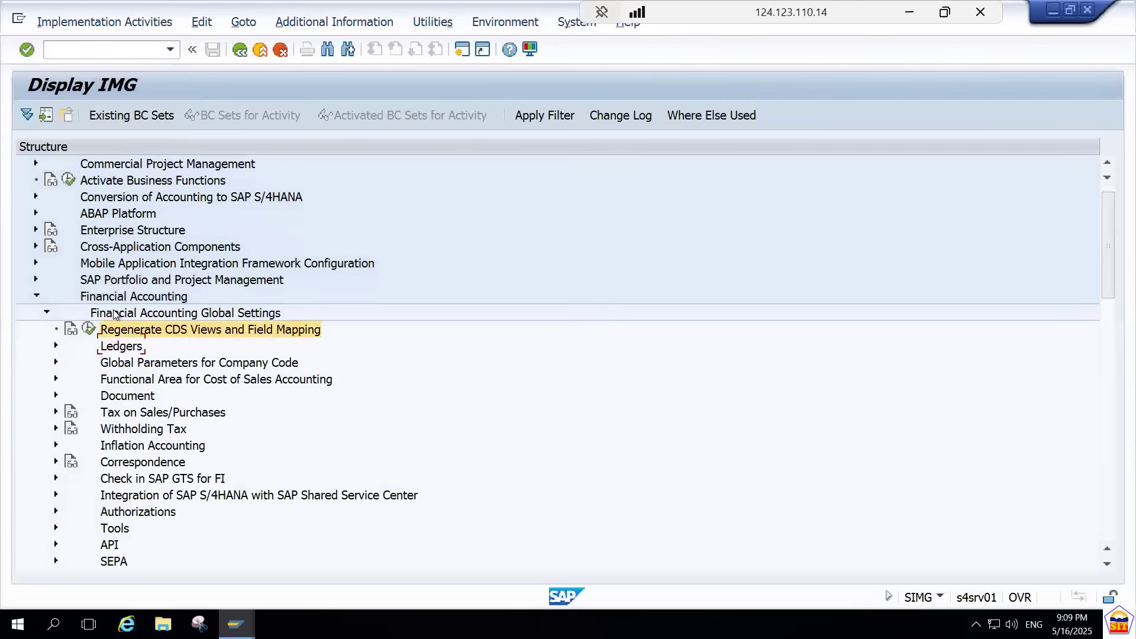
key("Up")
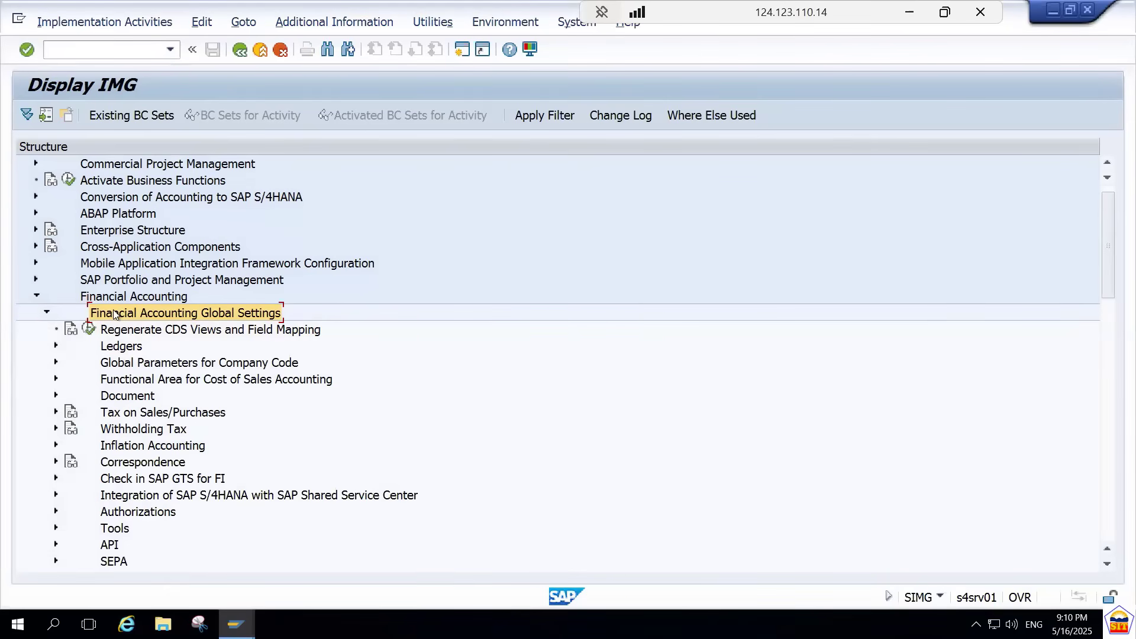
Step: Expand Document and Document Types under the global settings and select Define Document Types in a Ledger
key("Down")
key("Down")
key("Down")
key("Down")
key("Down")
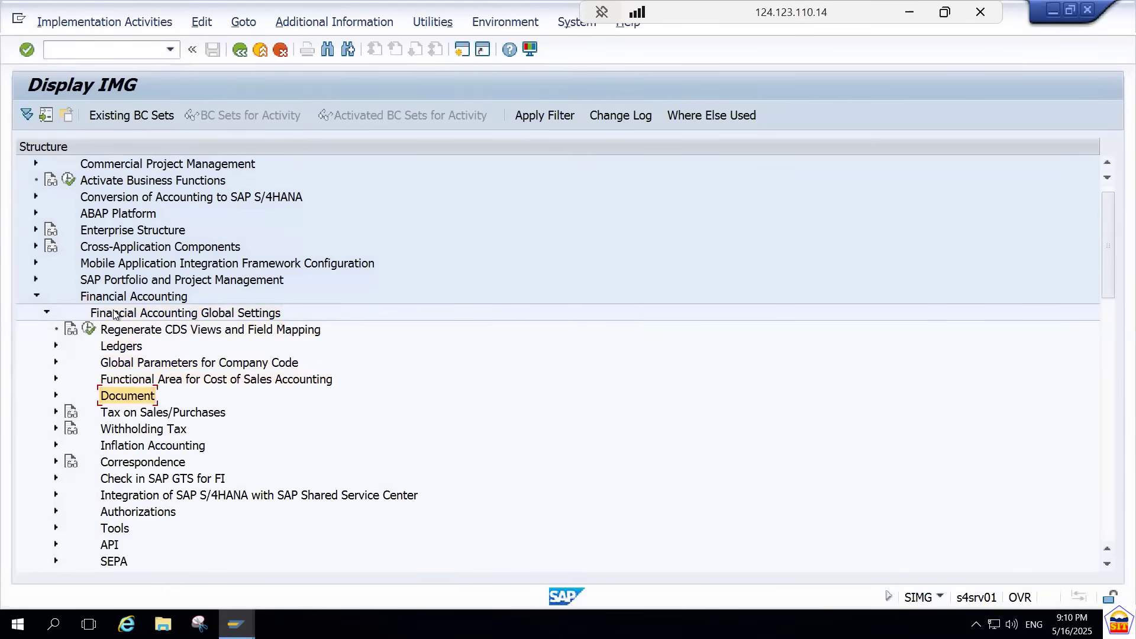
key("Right")
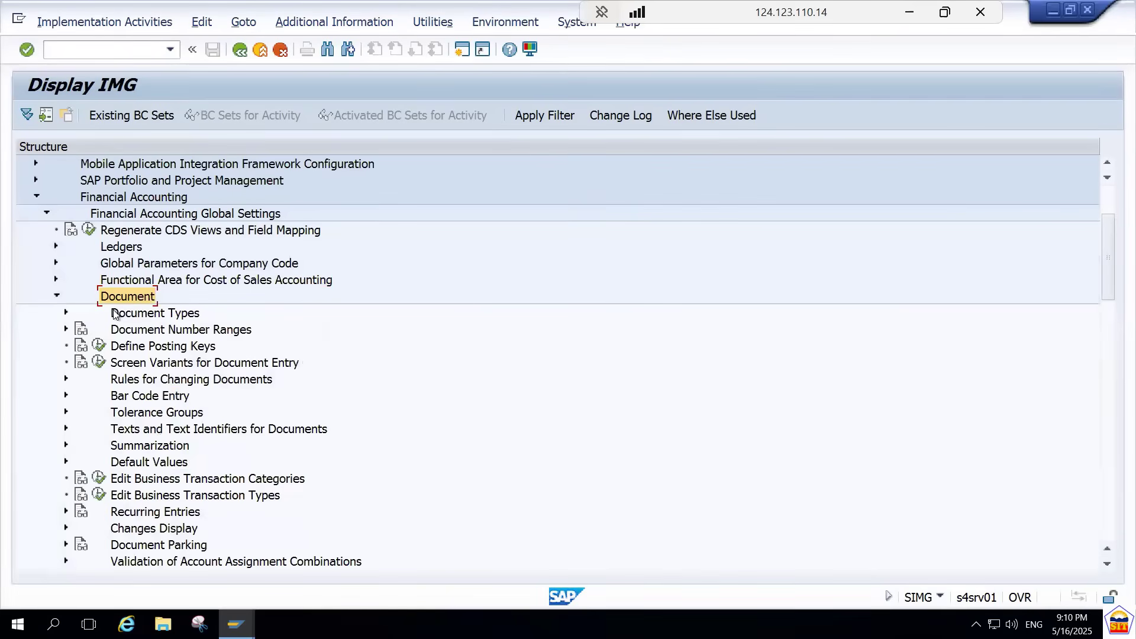
key("Down")
key("Right")
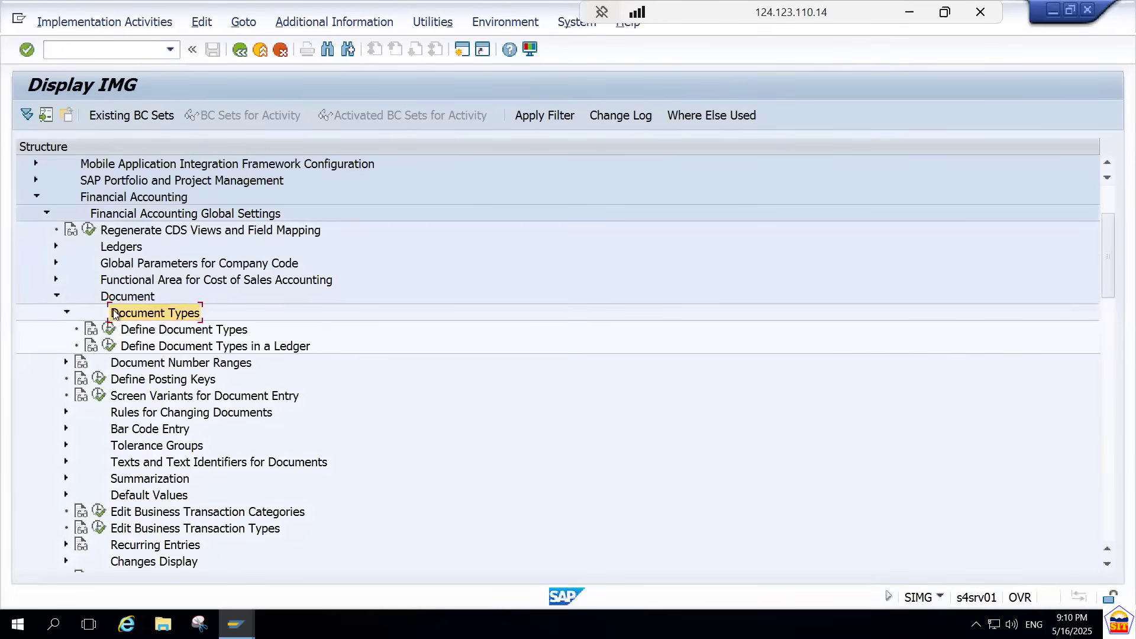
key("Down")
key("Down")
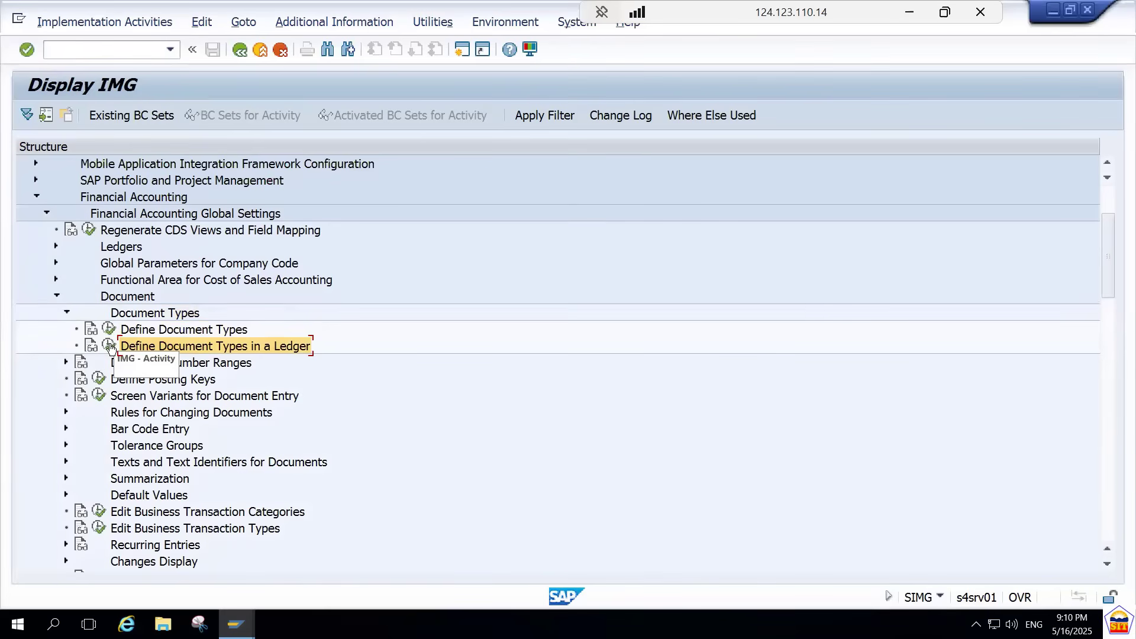
Step: Execute the Define Document Types in a Ledger activity with ML as the ledger work area
left_click(109, 346)
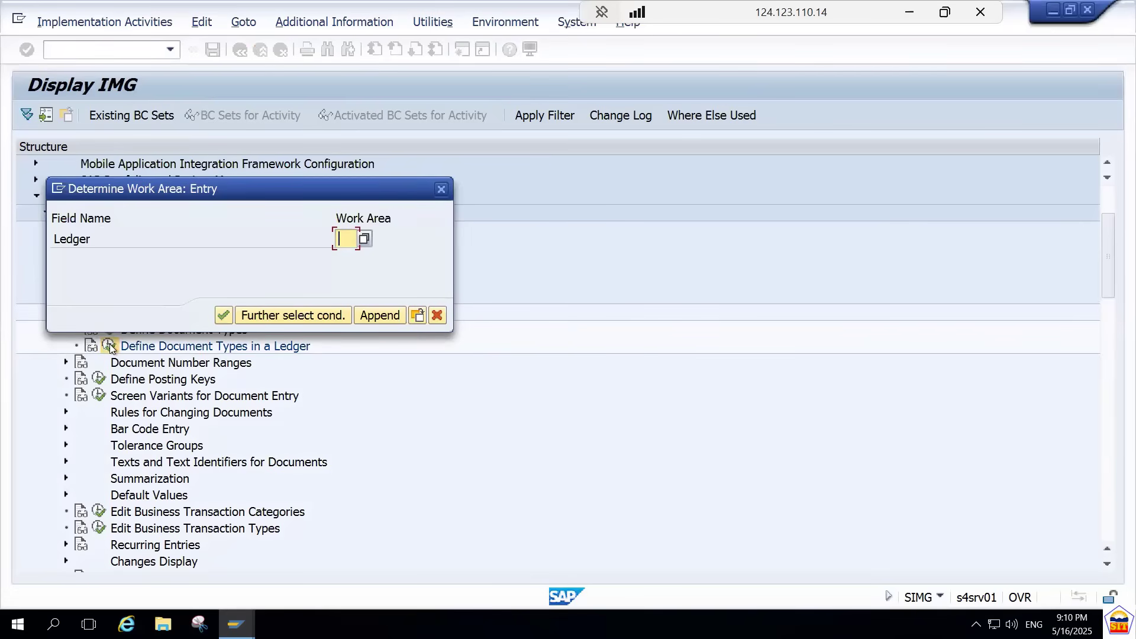
type("ML")
key("Return")
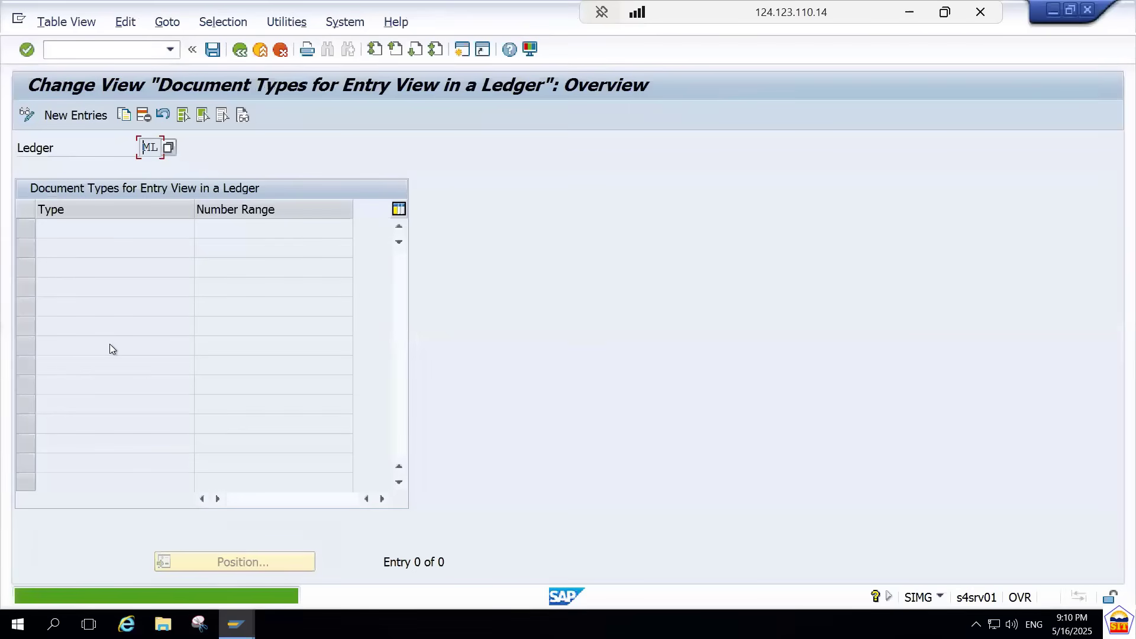
Step: Start new entries for ledger ML and enter document types SA, AB and KR in the first three rows
left_click(91, 116)
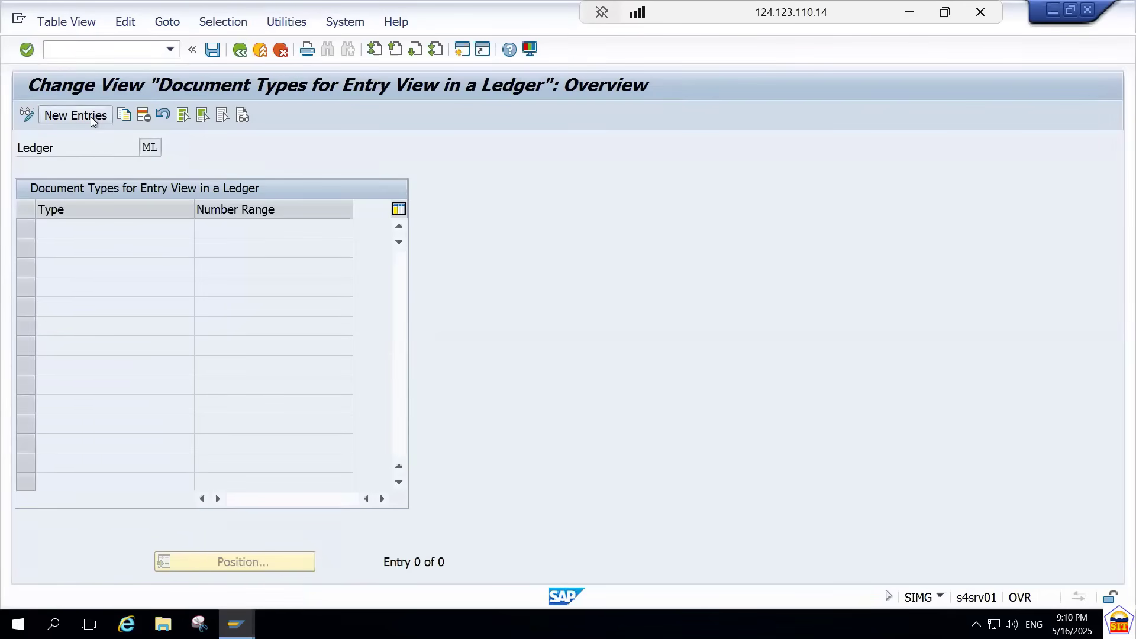
type("SA")
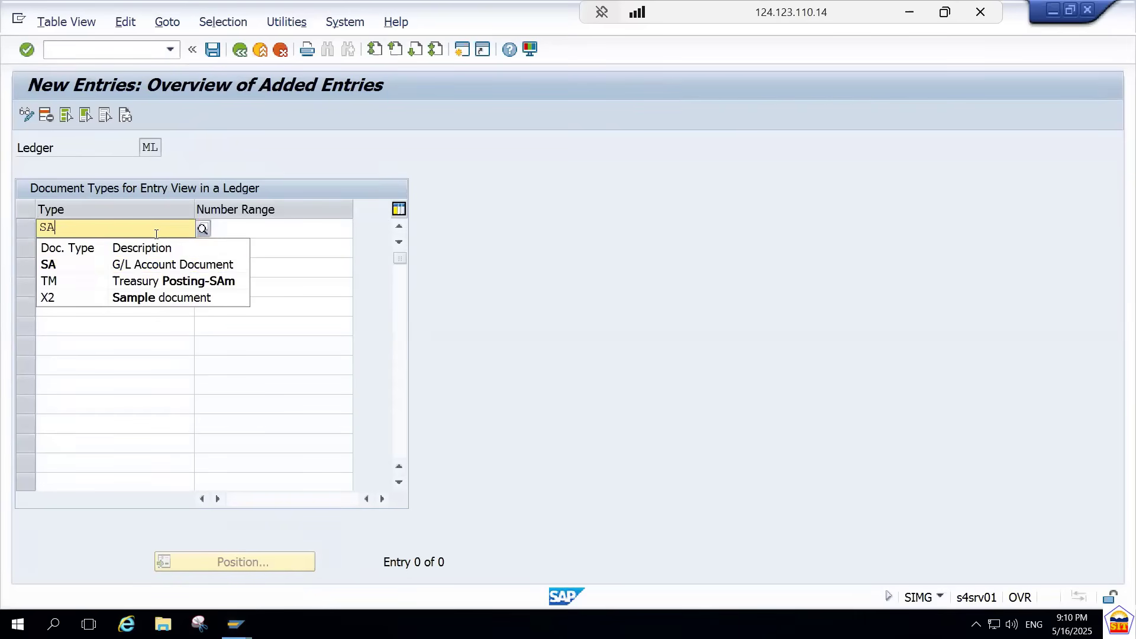
key("Down")
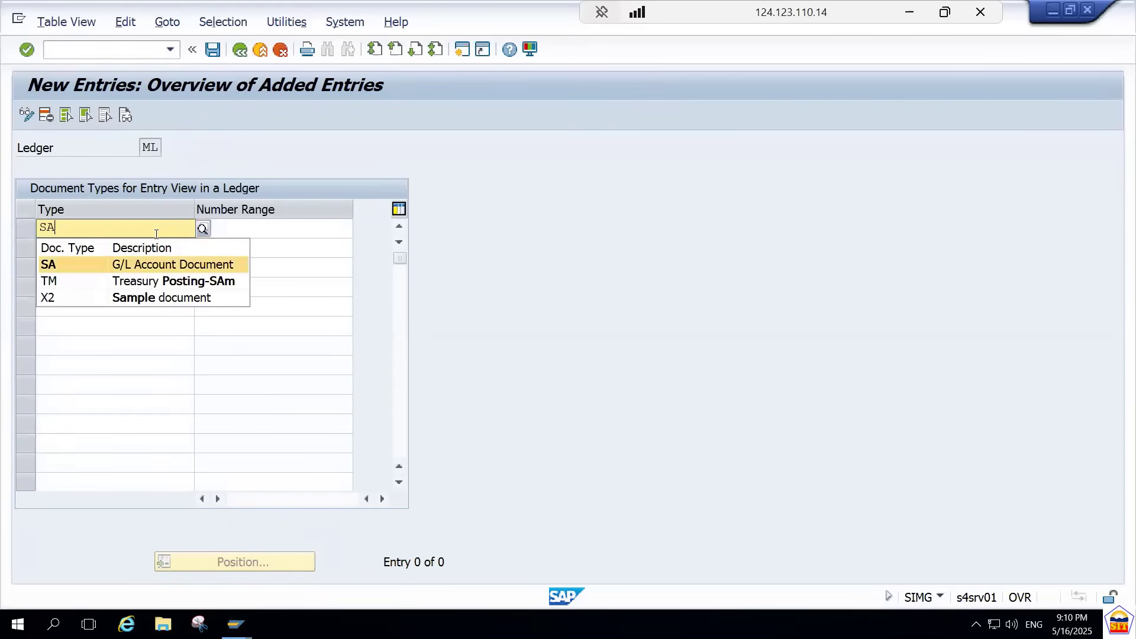
key("Tab")
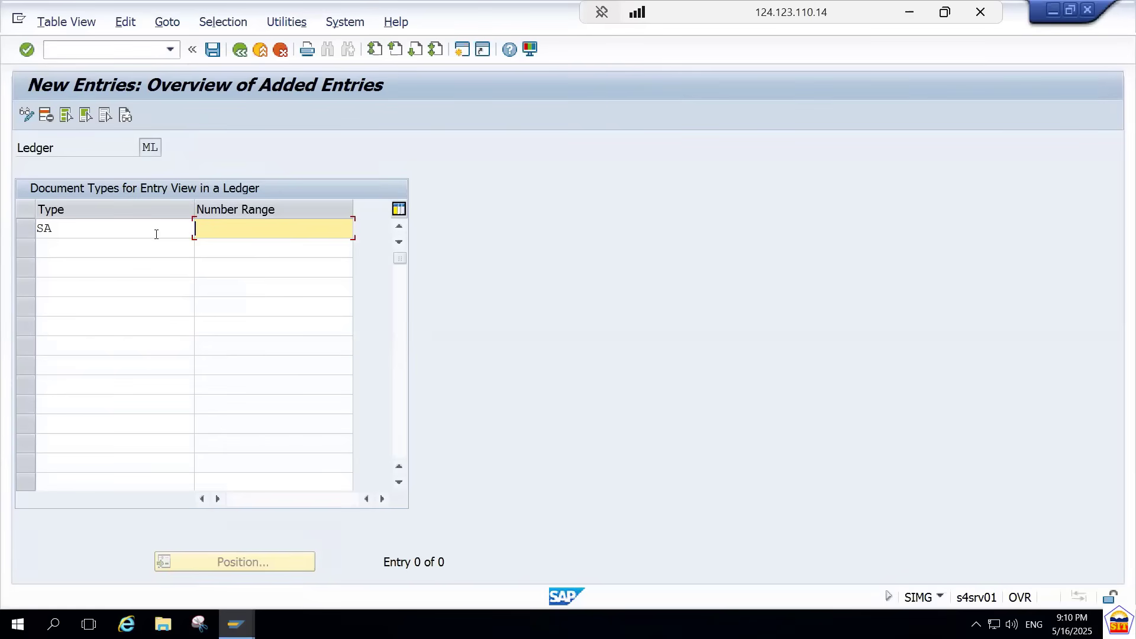
left_click(156, 234)
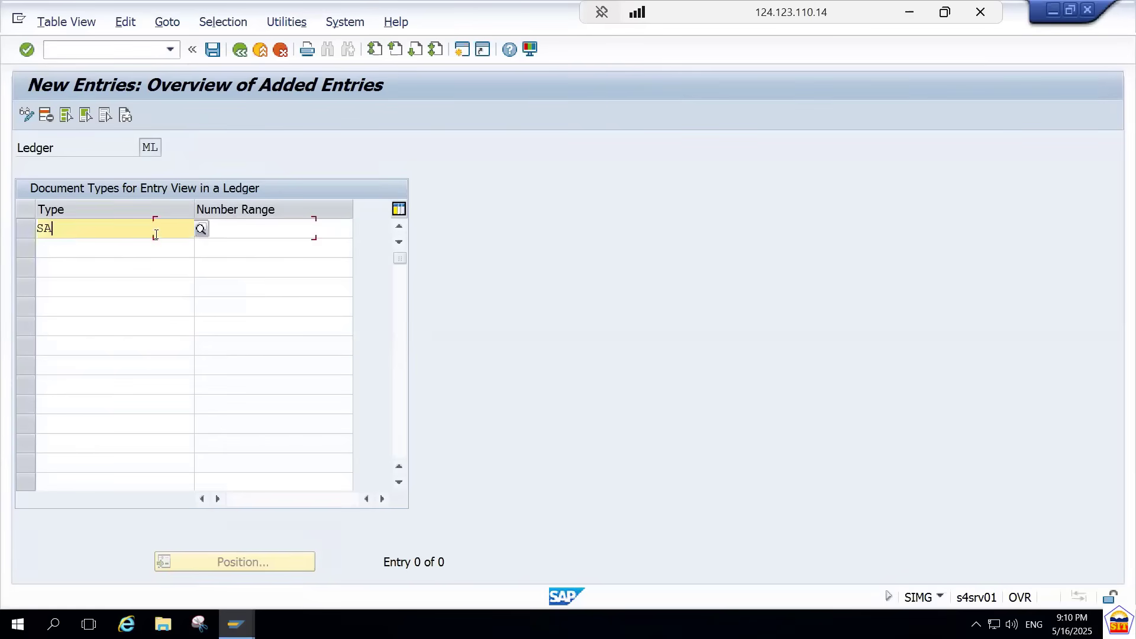
key("Down")
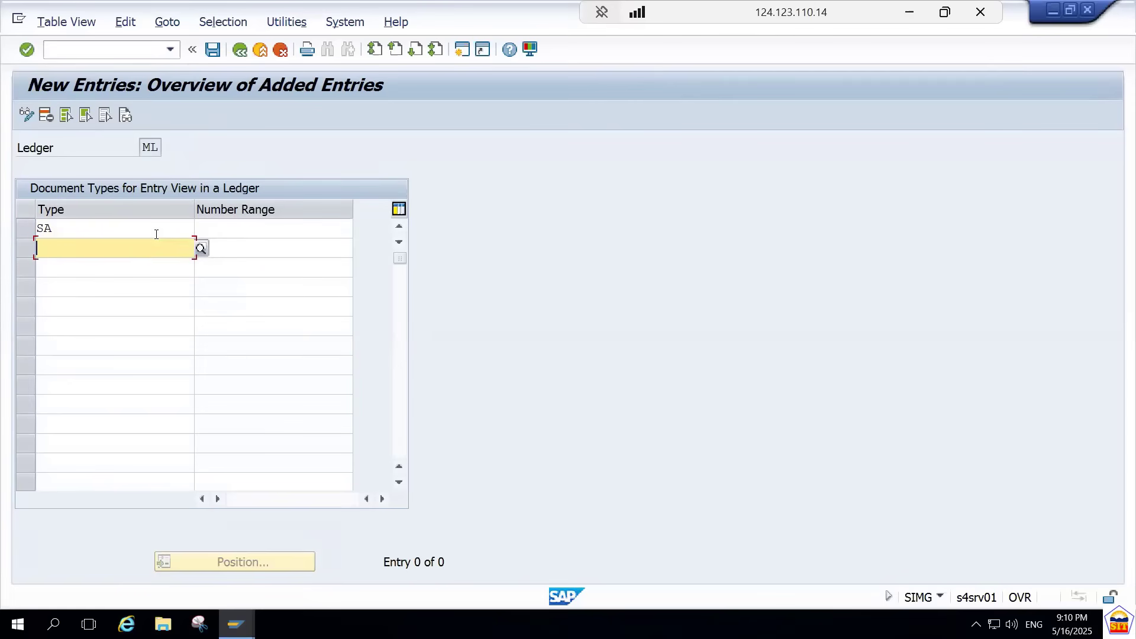
type("AB")
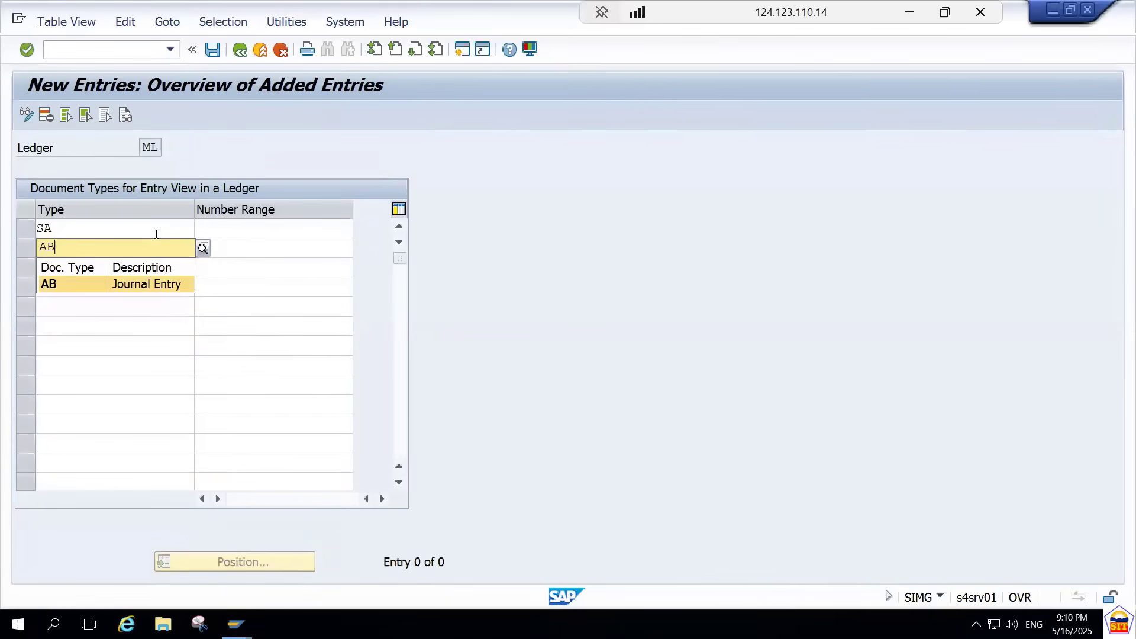
key("Tab")
key("Tab")
type("KR")
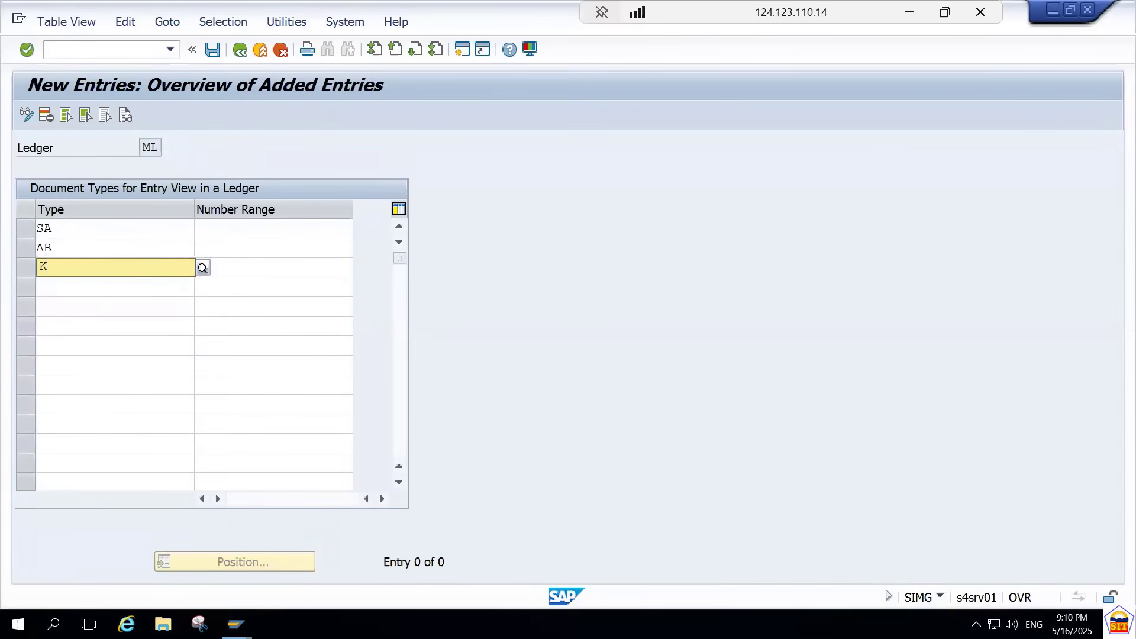
key("Tab")
key("Tab")
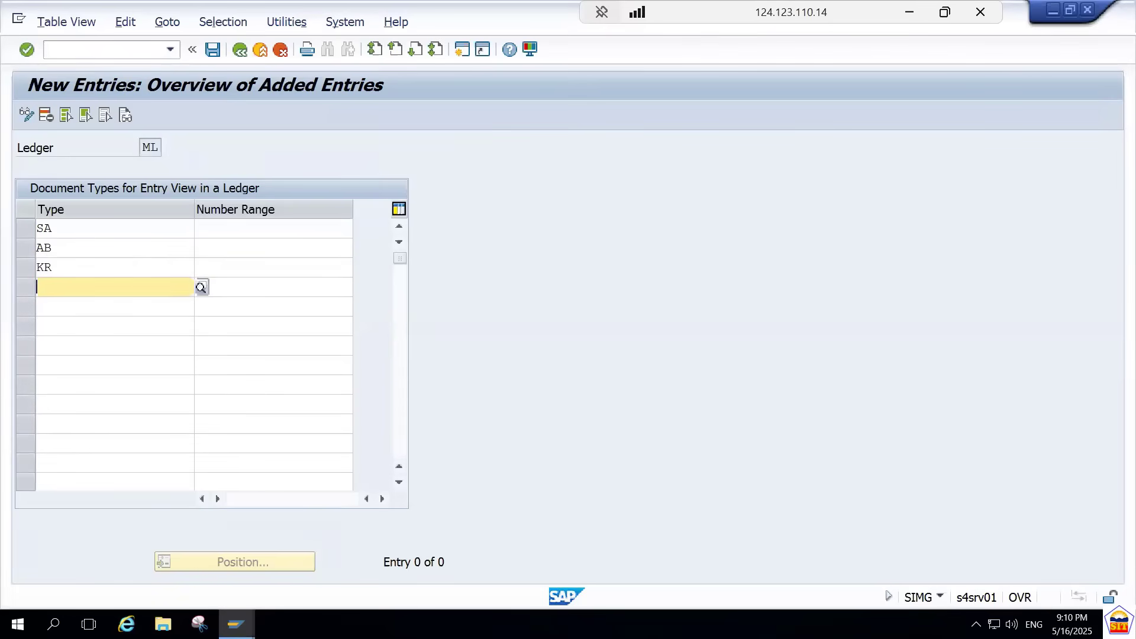
Step: Add document types KZ, KA and DR below KR in the ledger ML entries
type("KZ")
key("Tab")
key("Tab")
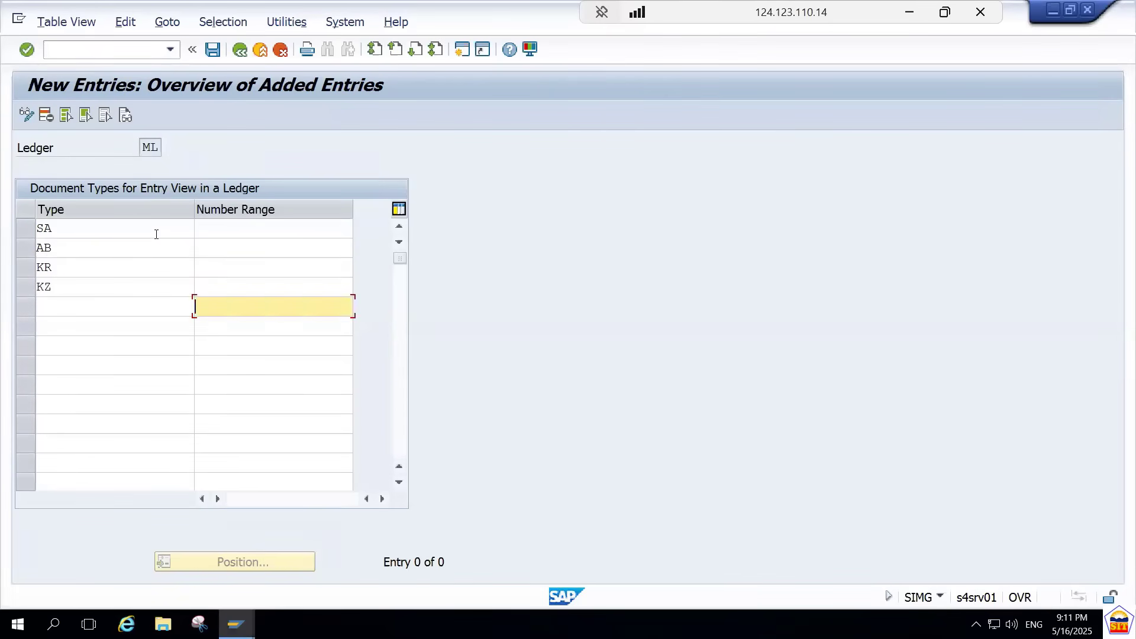
type("KA")
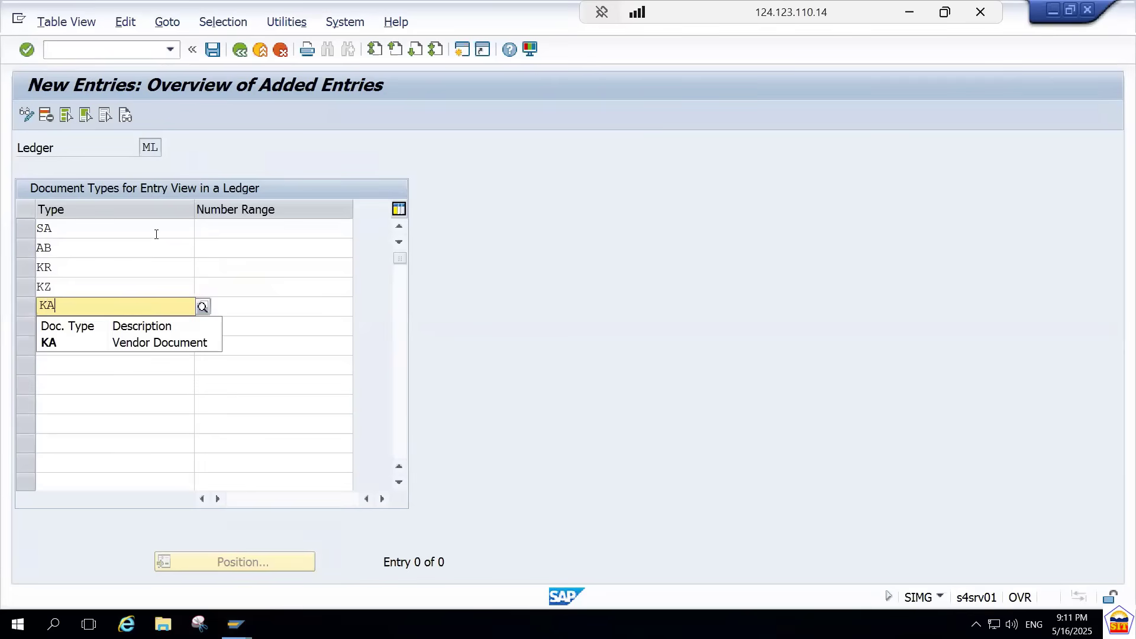
key("Tab")
key("Tab")
type("DR")
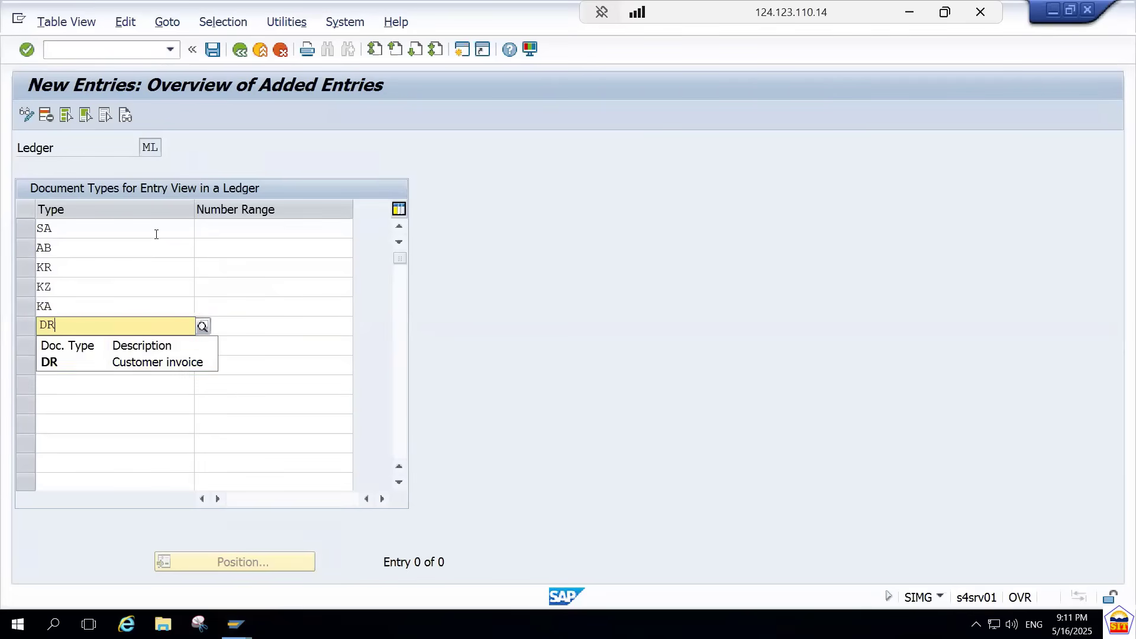
key("Tab")
key("Tab")
Step: Add document types DA, AF and ZP to the end of the ledger ML list
type("DA")
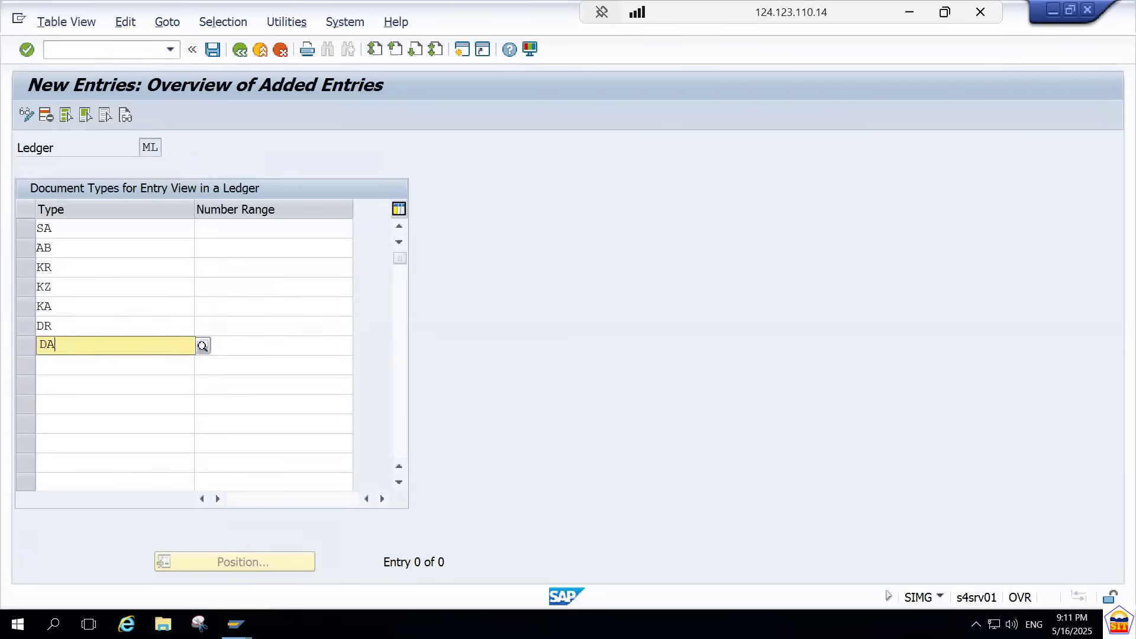
key("Tab")
key("Tab")
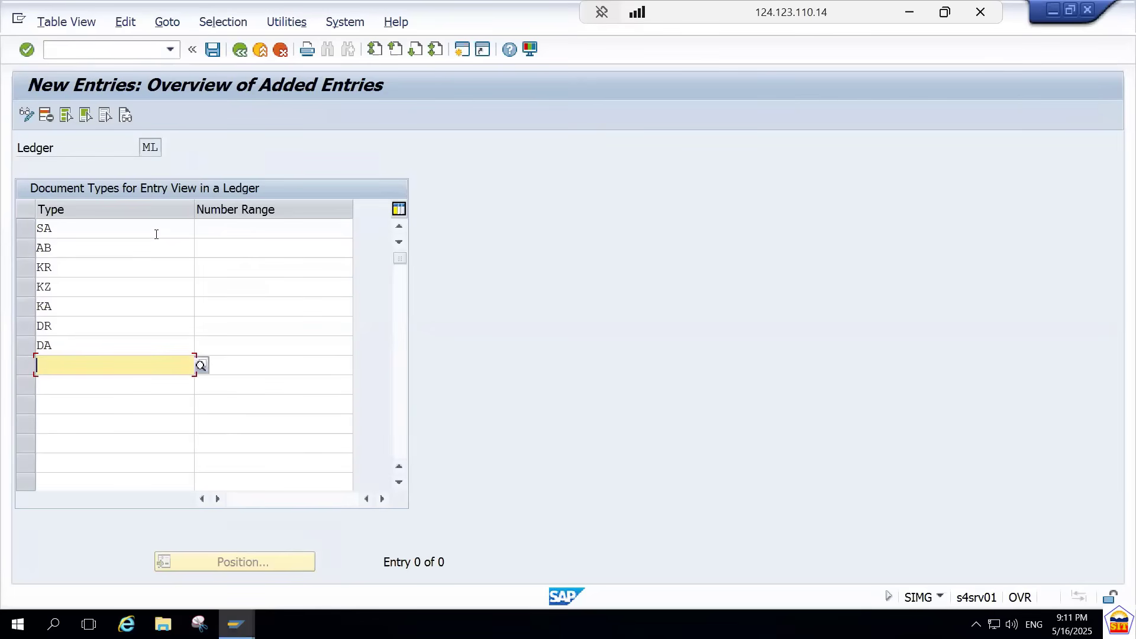
type("AF")
key("Tab")
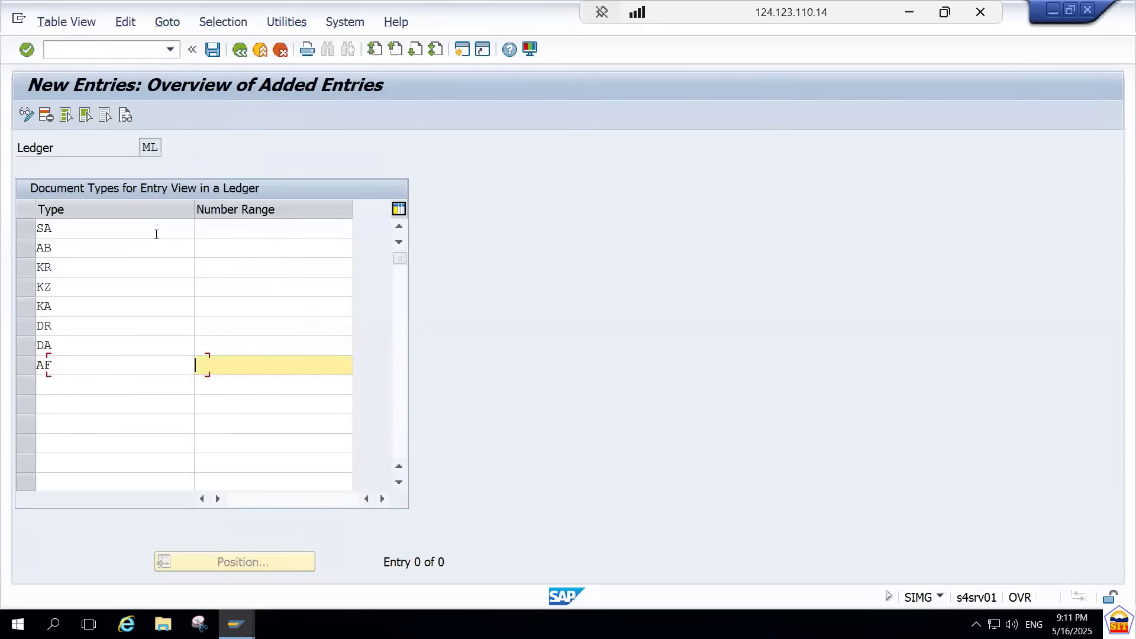
key("Tab")
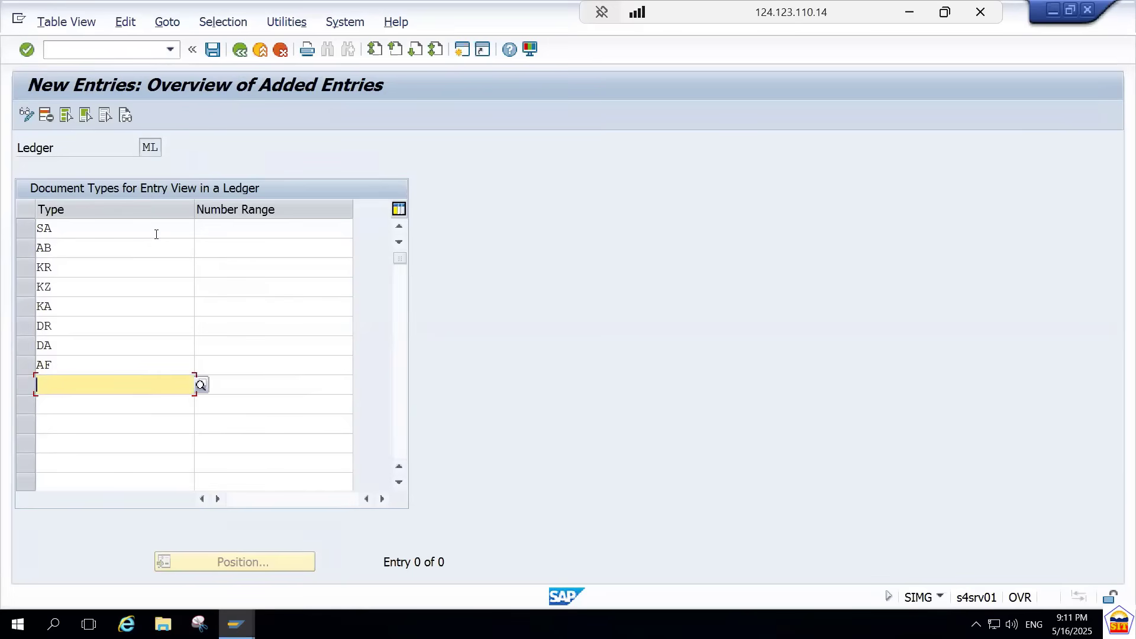
type("ZP")
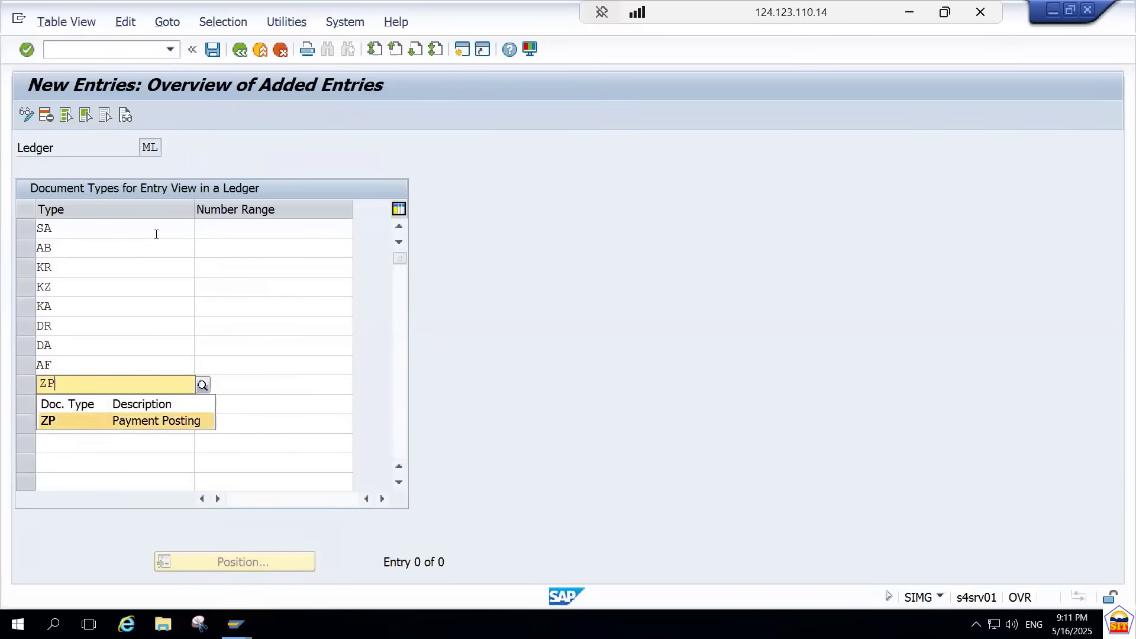
key("Tab")
Step: Assign number range 31 to document types SA, AB and KR
key("Up")
key("Up")
key("Up")
key("Up")
key("Up")
key("Up")
key("Up")
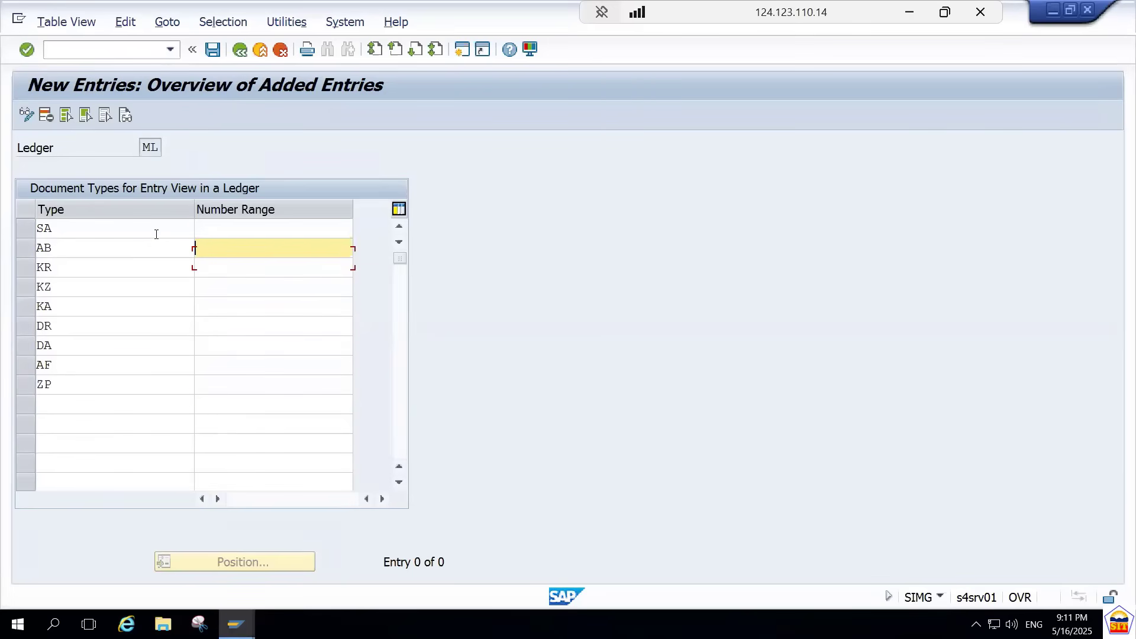
key("Up")
type("313")
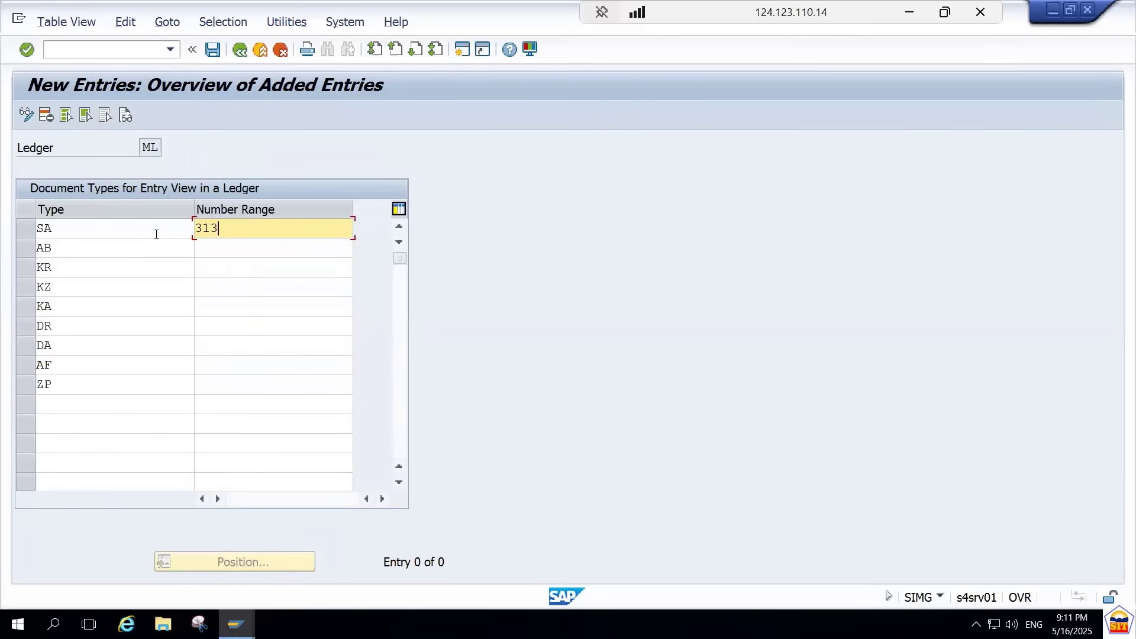
key("BackSpace")
key("Down")
type("31")
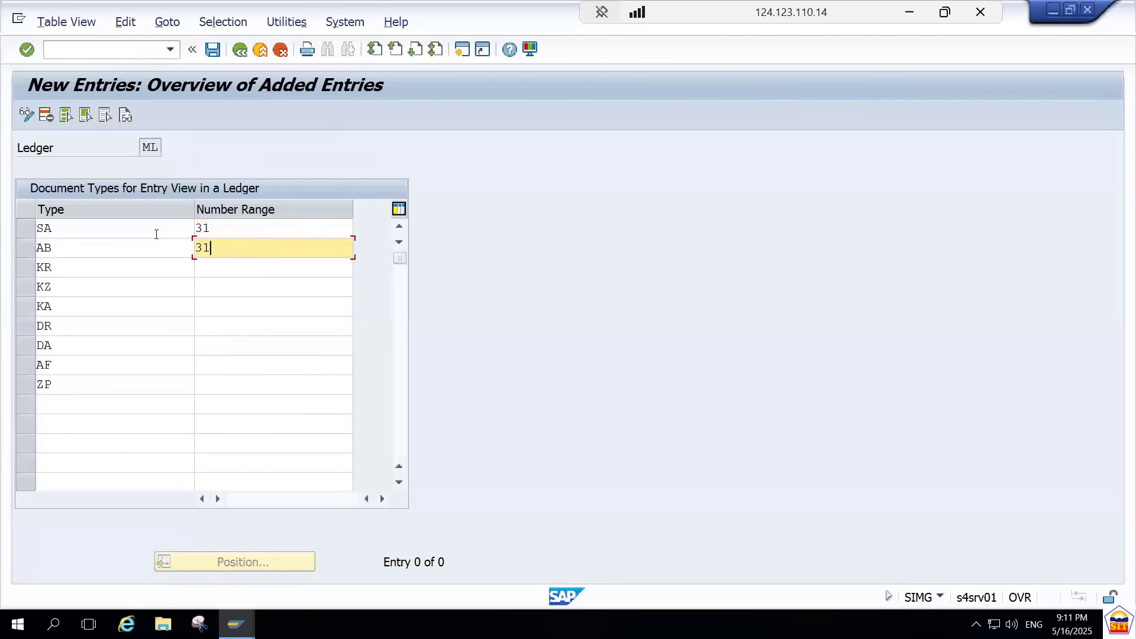
key("Down")
type("31")
Step: Assign number range 31 to document types KZ, KA, DR, DA, AF and ZP and validate the entries
key("Down")
type("31")
key("Down")
type("31")
key("Down")
type("31")
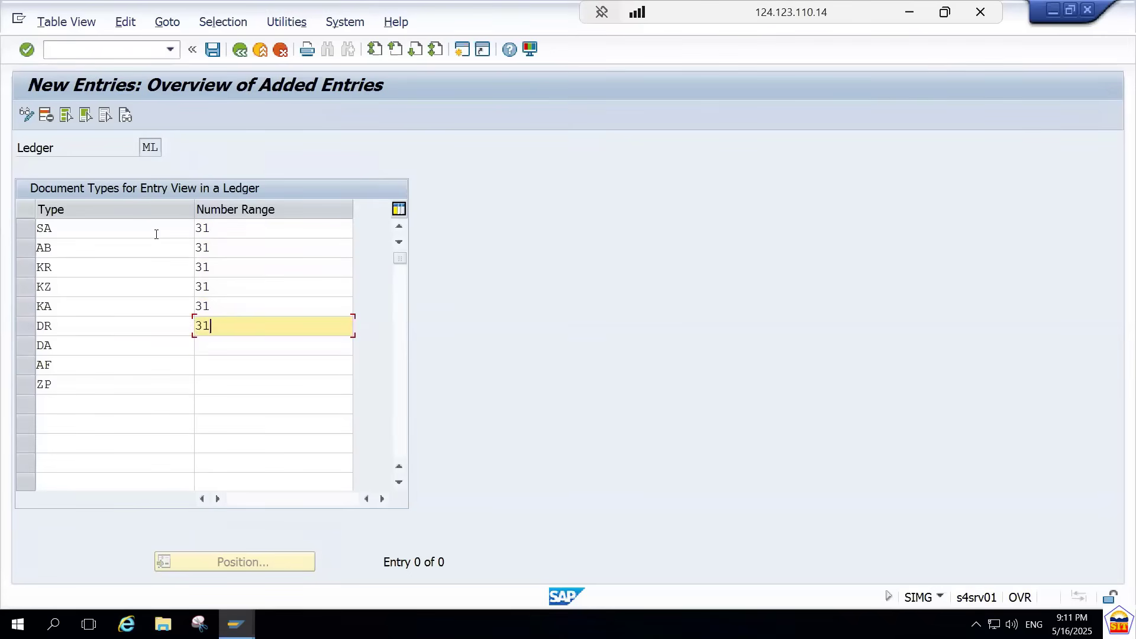
key("Down")
type("31")
key("Down")
type("31")
key("Down")
type("31")
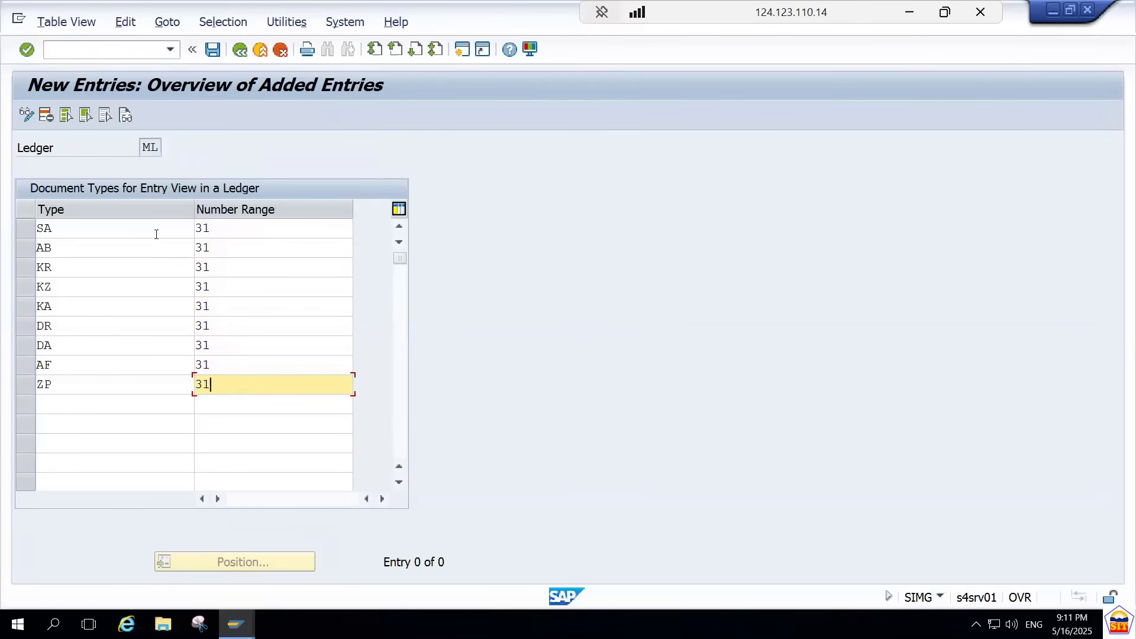
key("Return")
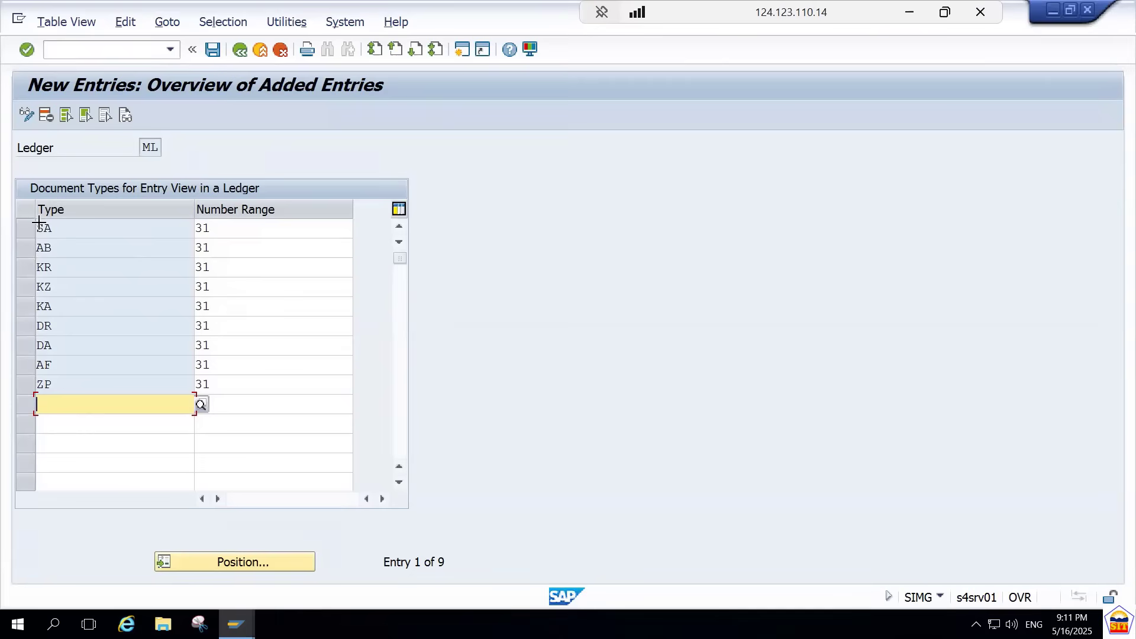
Step: Copy the document type codes SA through ZP and save the entries under the customizing request FICO: Amazon Saudi Arabia 9090
left_click_drag(39, 222, 104, 385)
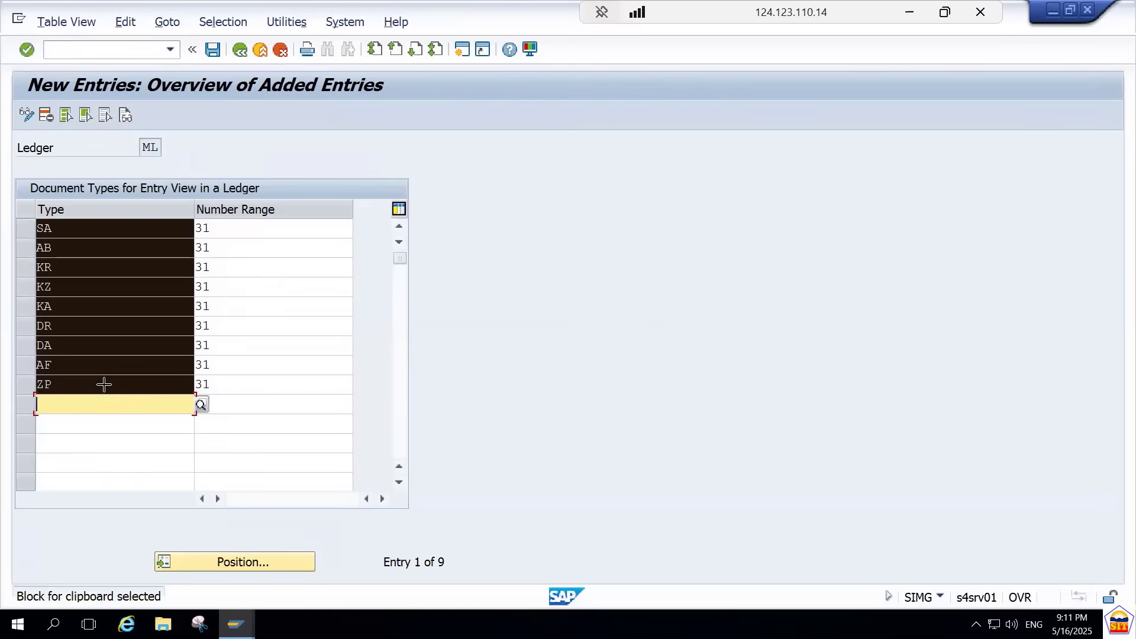
key("ctrl+c")
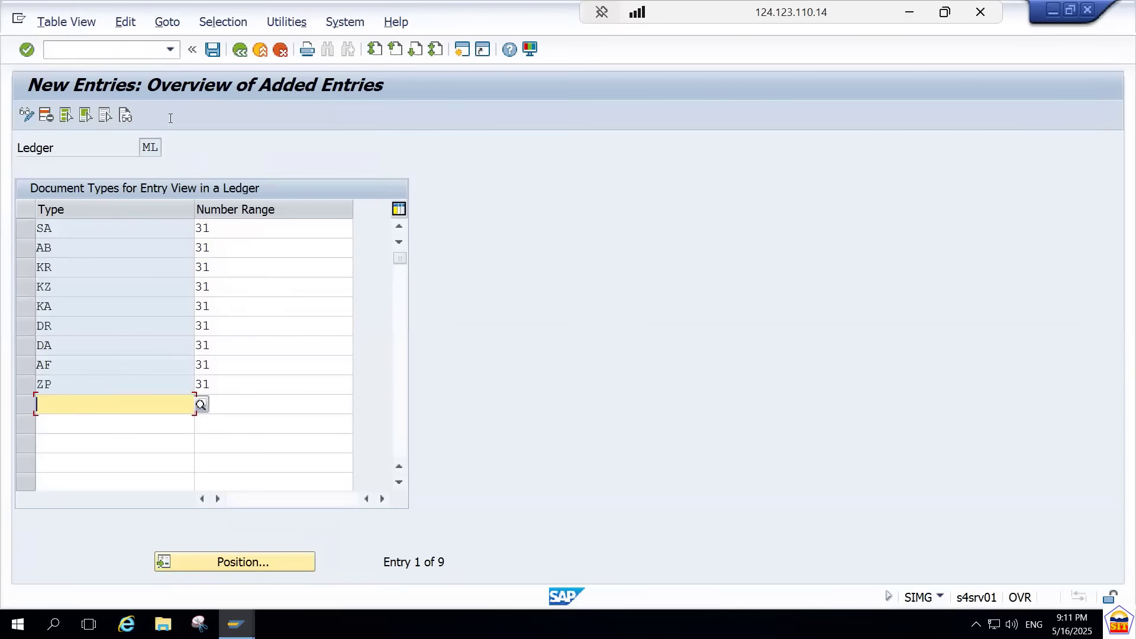
left_click(214, 51)
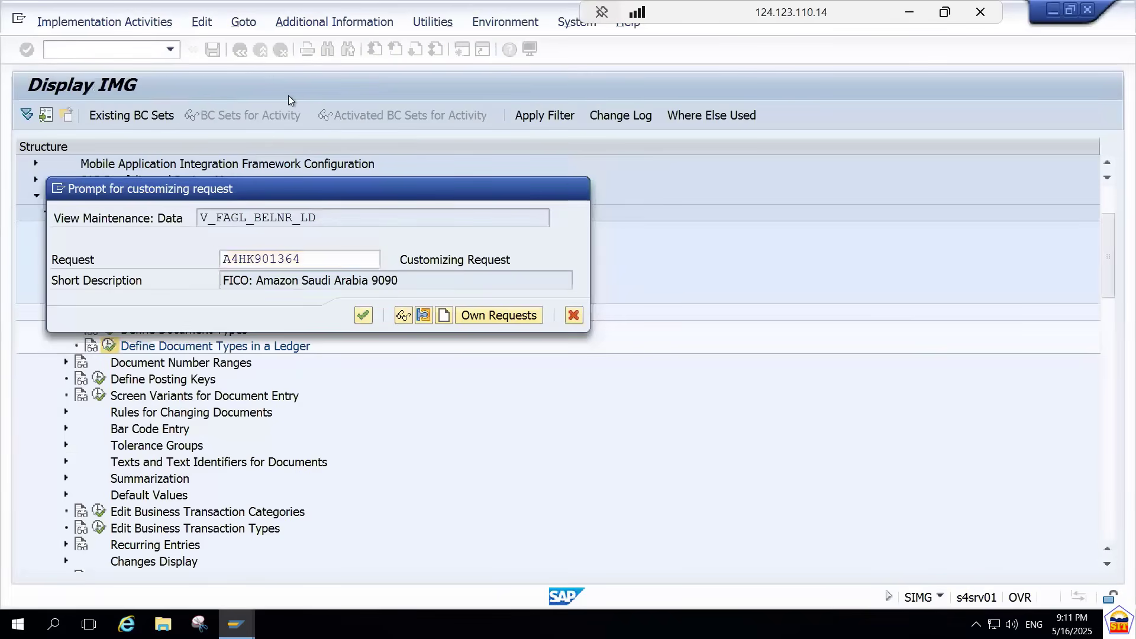
key("Return")
left_click(240, 51)
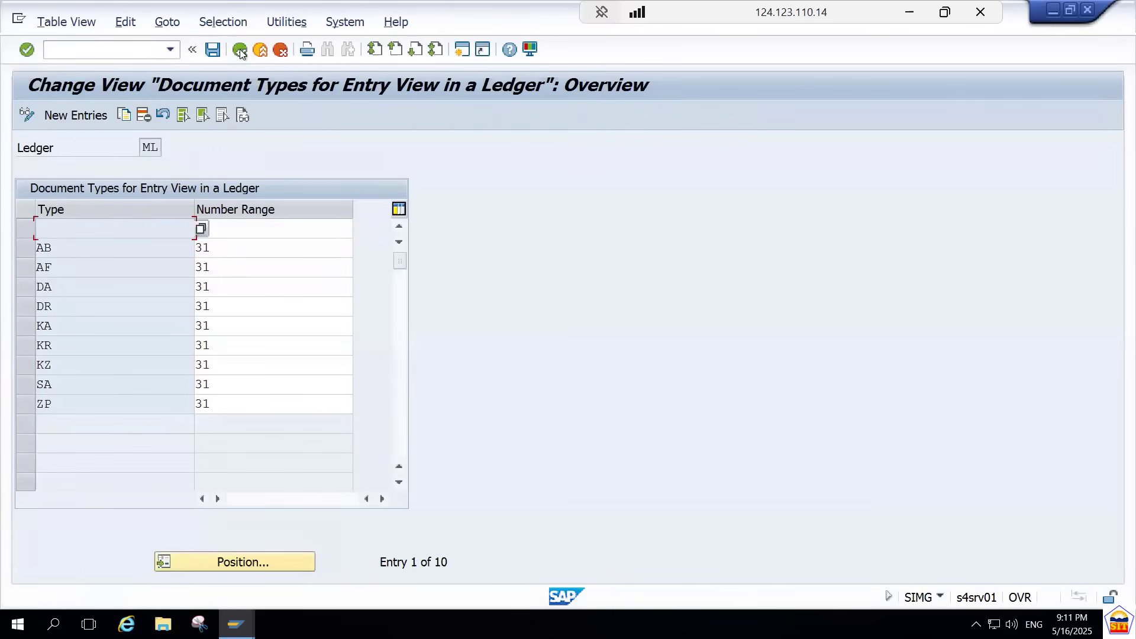
left_click(240, 51)
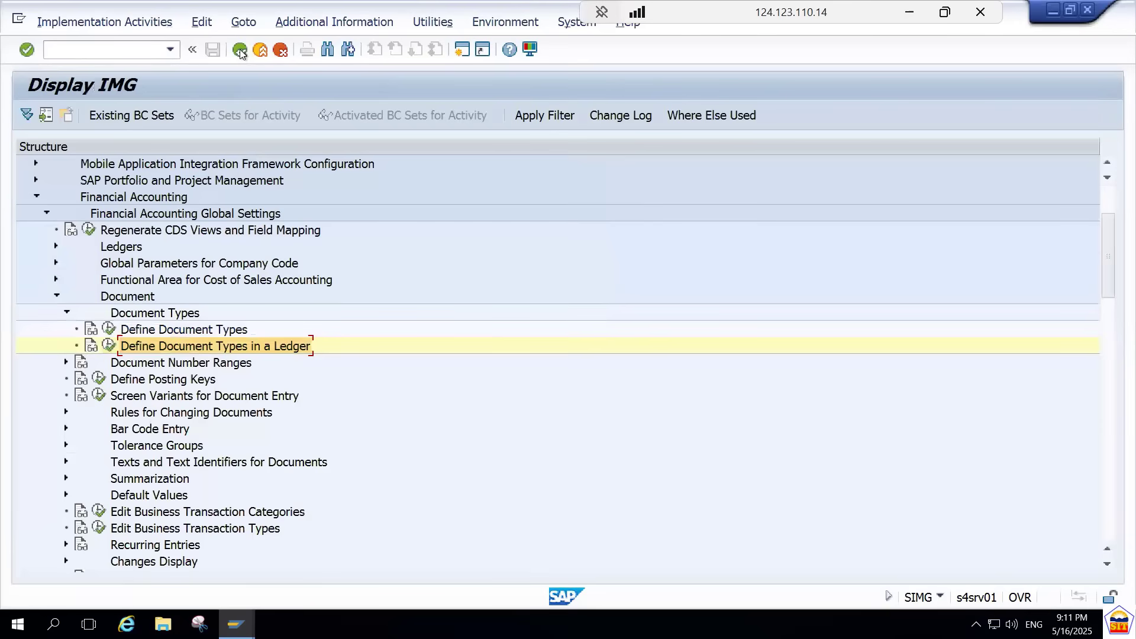
Step: Reopen Define Document Types in a Ledger for ML, delete the blank row above AB, save, and return to the implementation guide
left_click(108, 348)
key("Return")
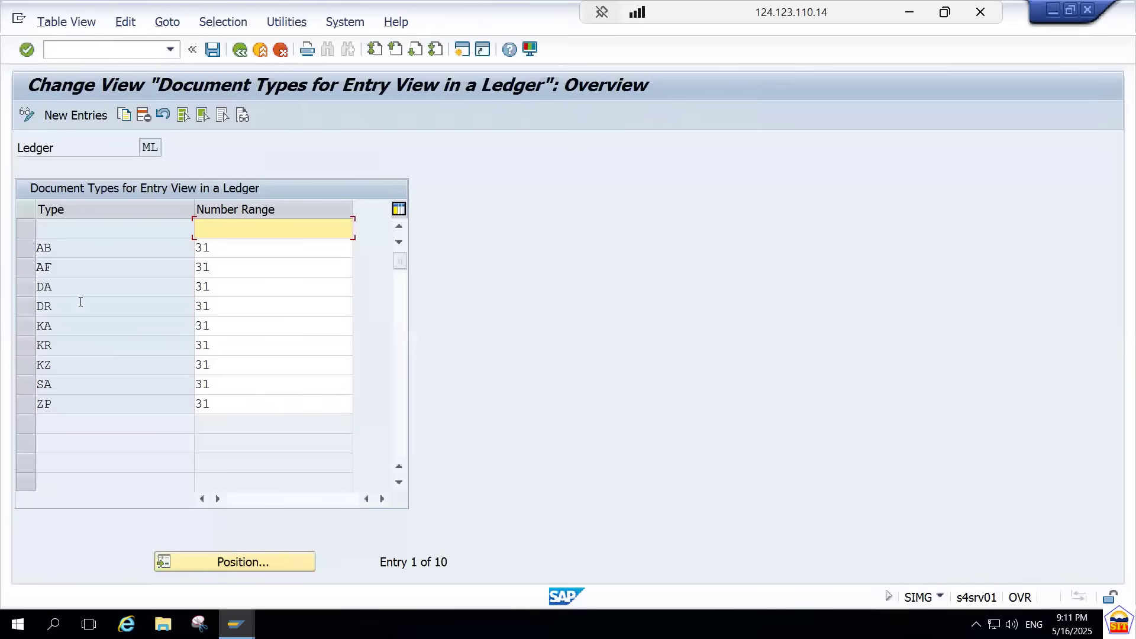
left_click(25, 229)
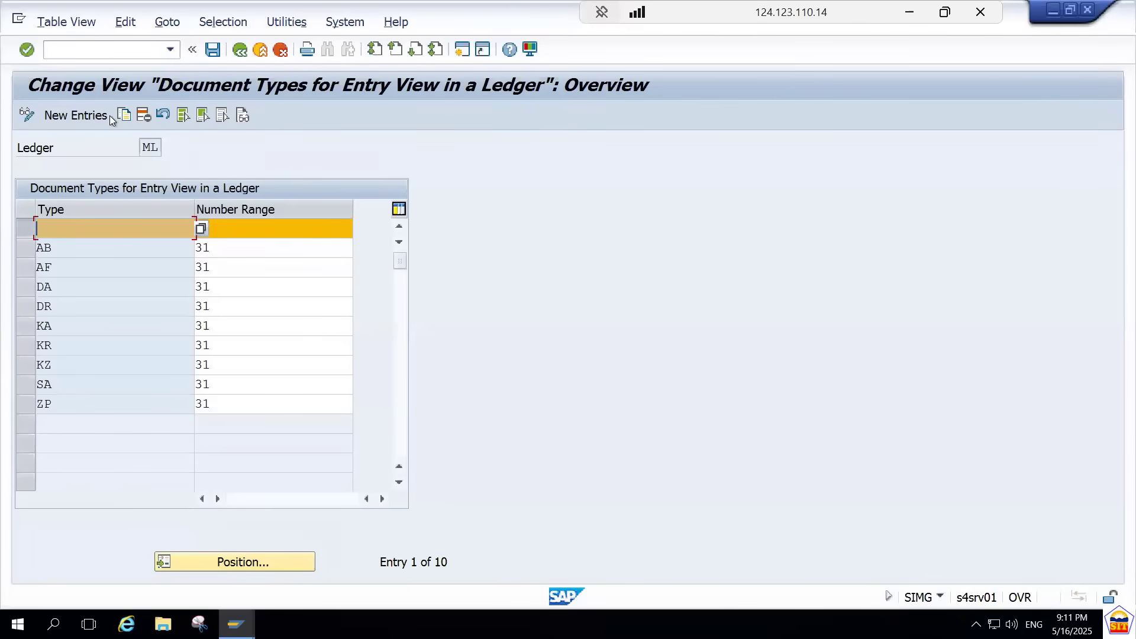
left_click(147, 120)
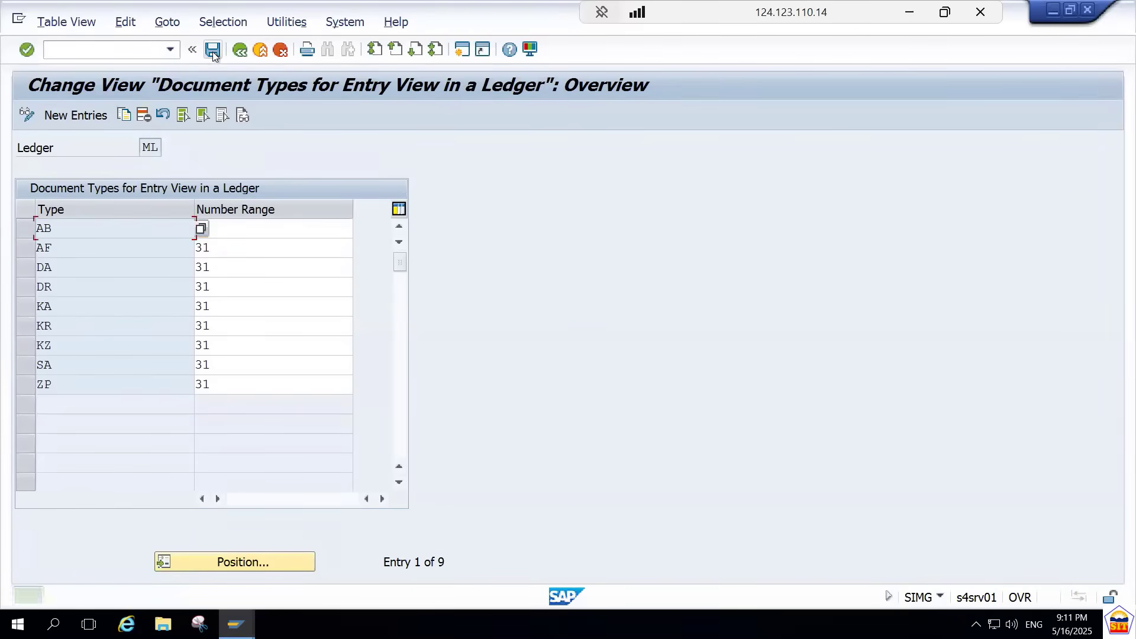
left_click(235, 56)
key("Return")
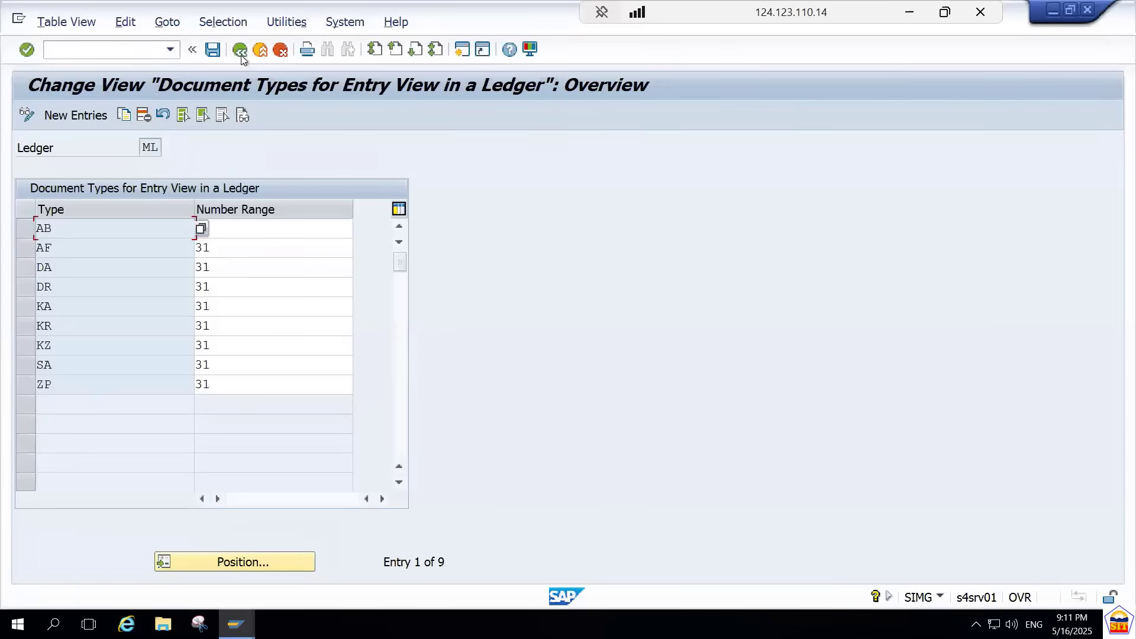
left_click(240, 56)
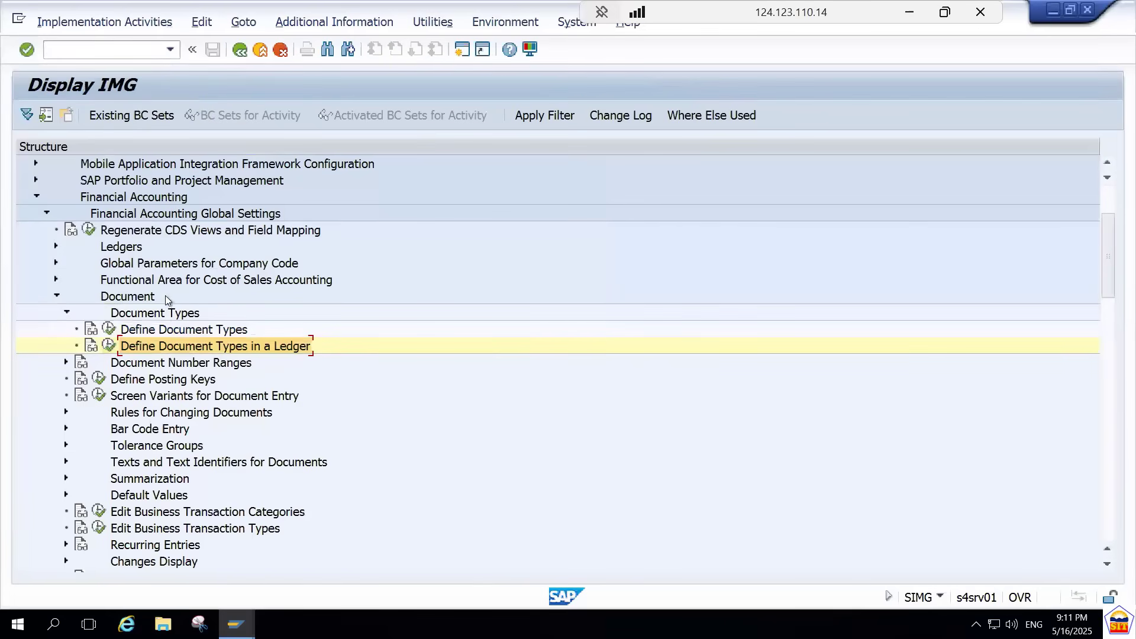
Step: Expand Document Number Ranges in the implementation guide and select Define Document Number Ranges
left_click(141, 368)
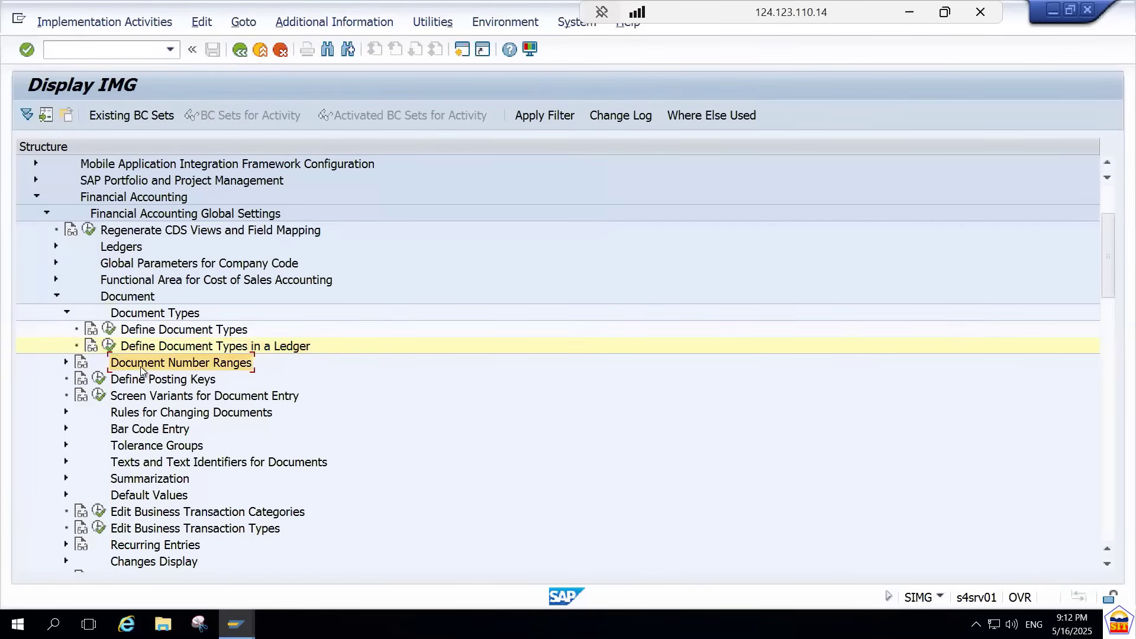
double_click(141, 371)
left_click(123, 382)
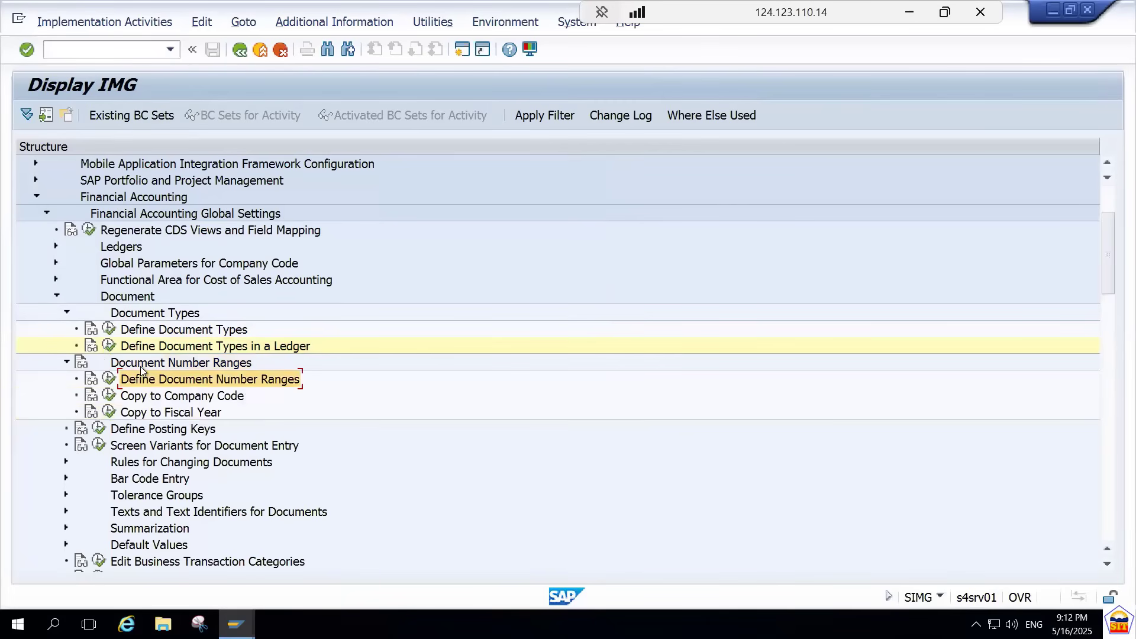
Step: Open Define Document Number Ranges and start changing the accounting document intervals for company code 9090
left_click(112, 380)
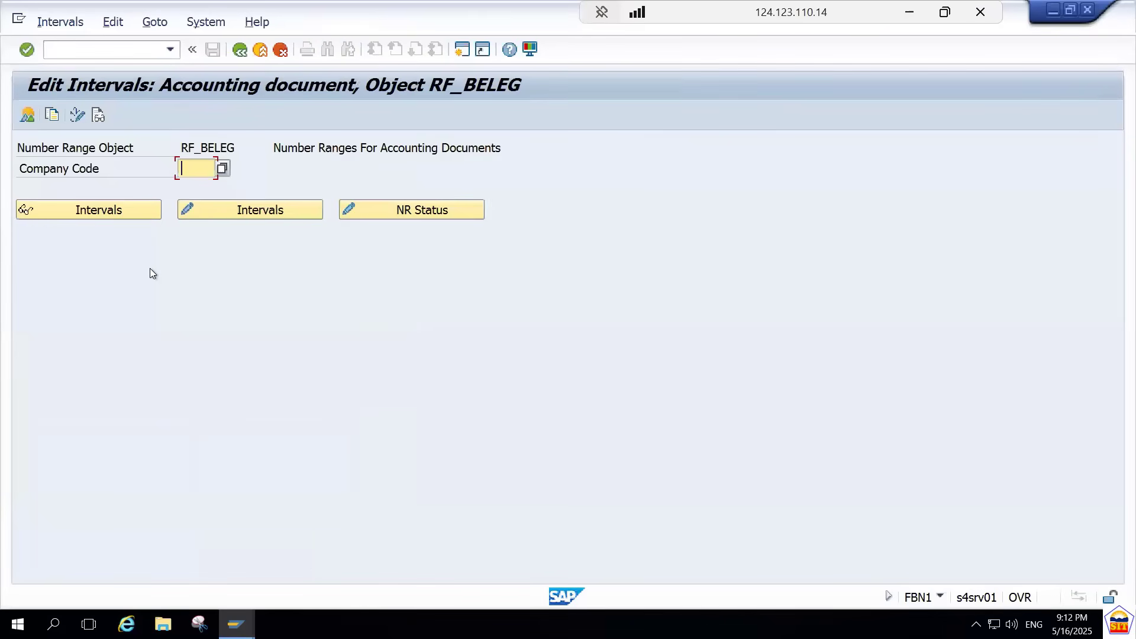
type("9090")
key("Tab")
key("Tab")
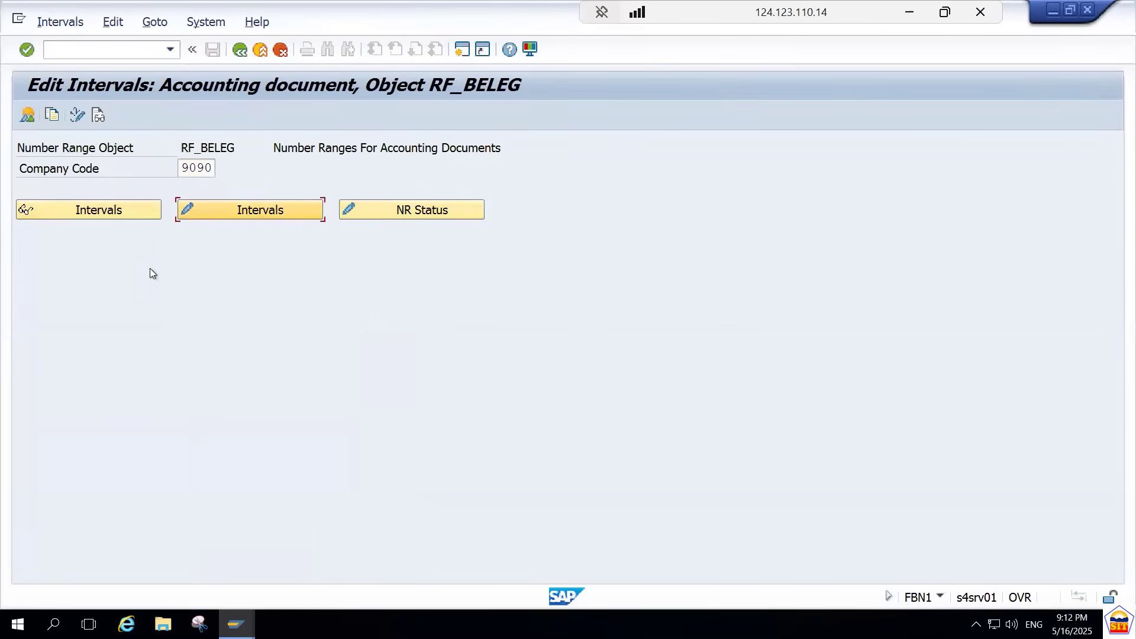
key("Return")
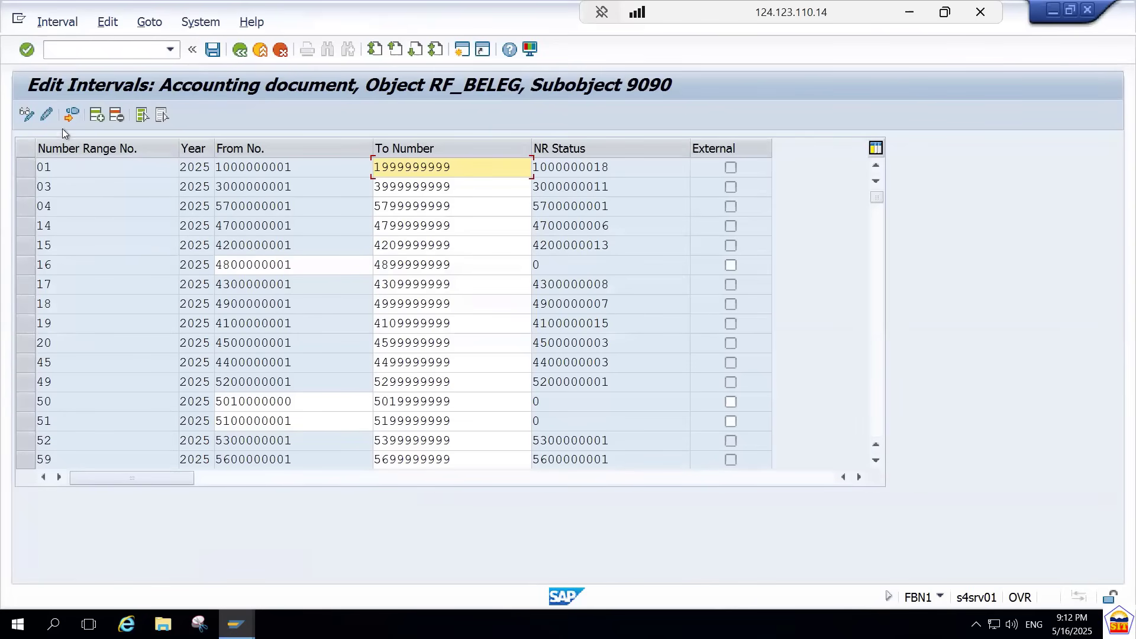
Step: Add interval 31 for year 2025 without number limits and look through the existing intervals for a free range
left_click(98, 119)
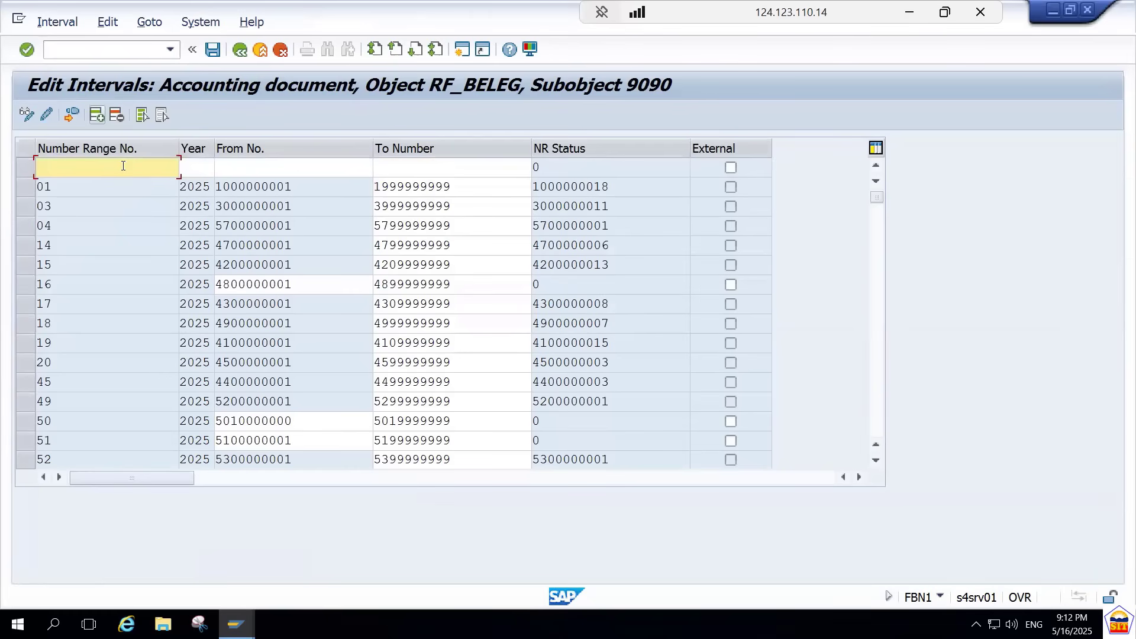
type("31")
key("Tab")
type("2025")
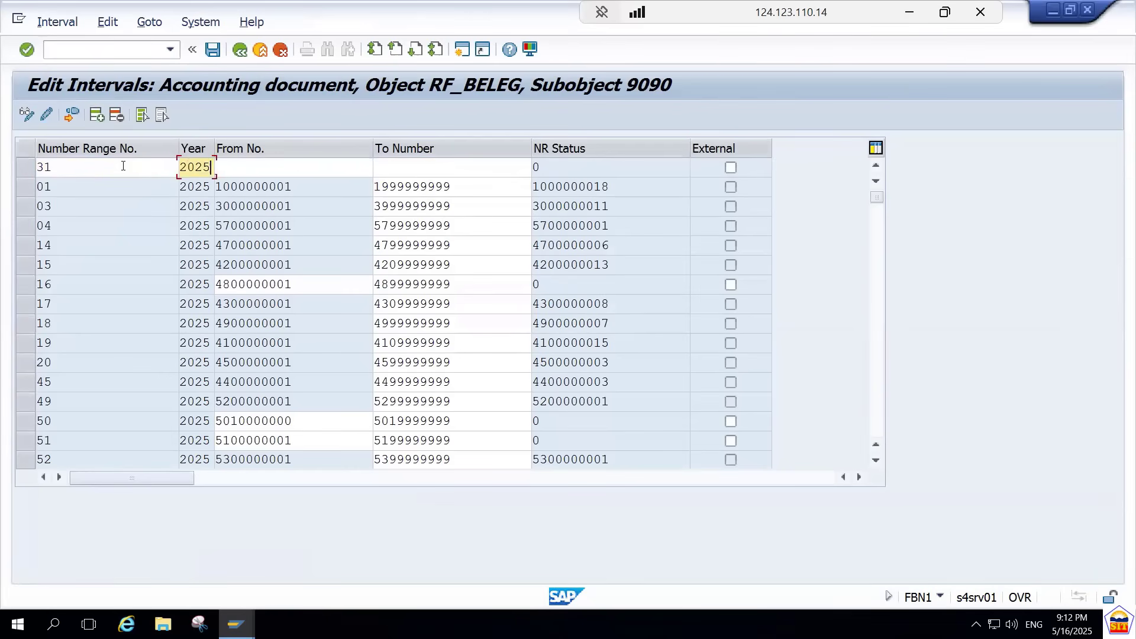
key("Tab")
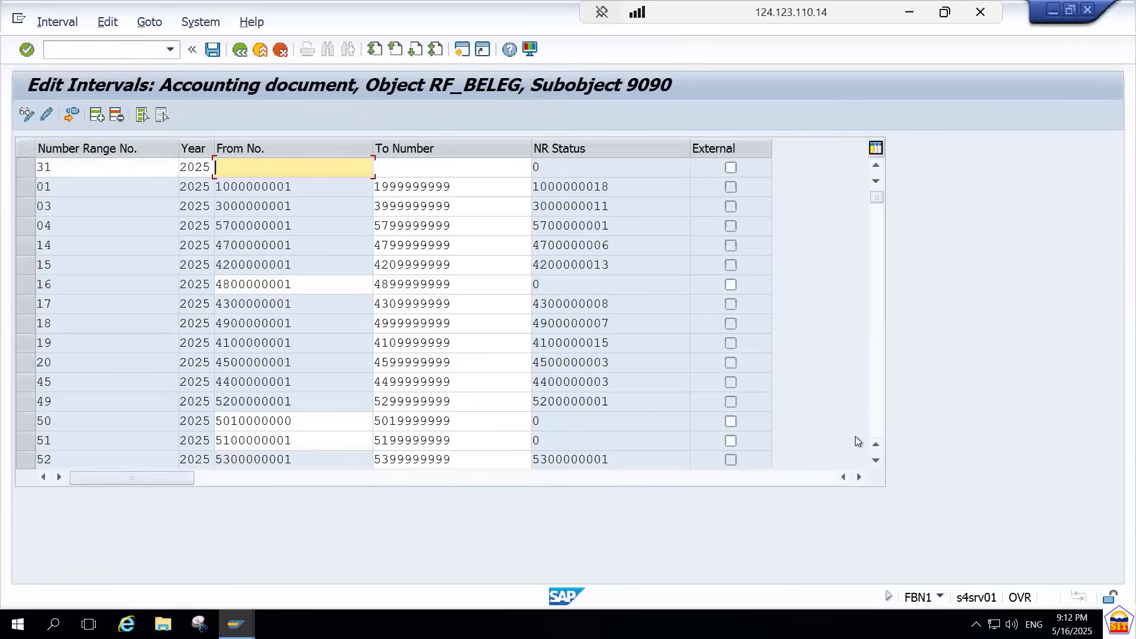
left_click(875, 421)
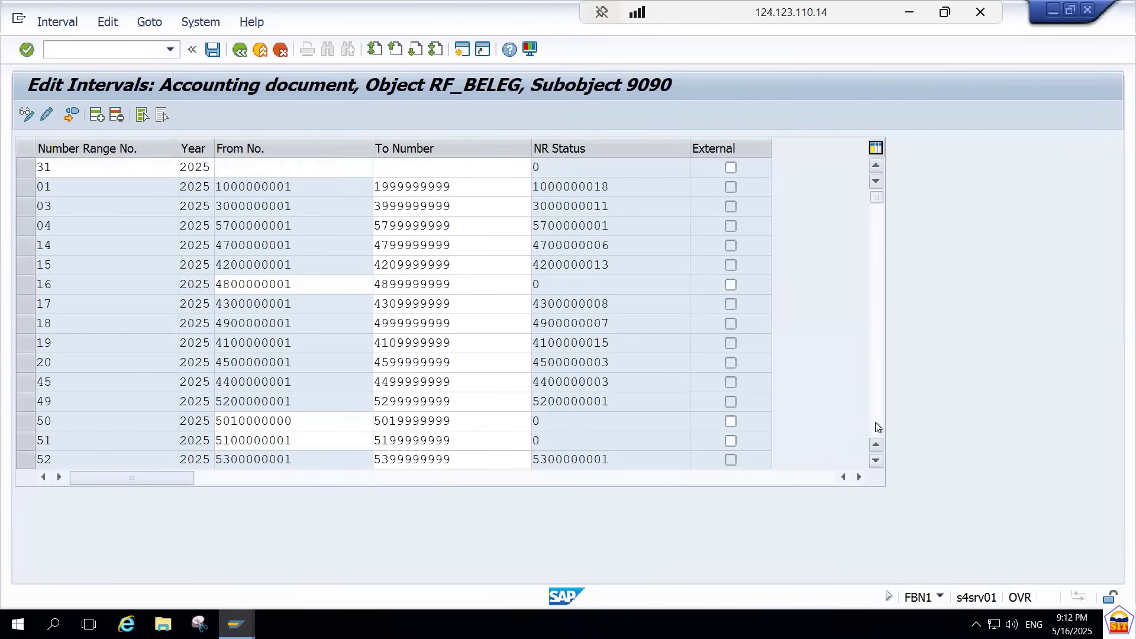
left_click(871, 212)
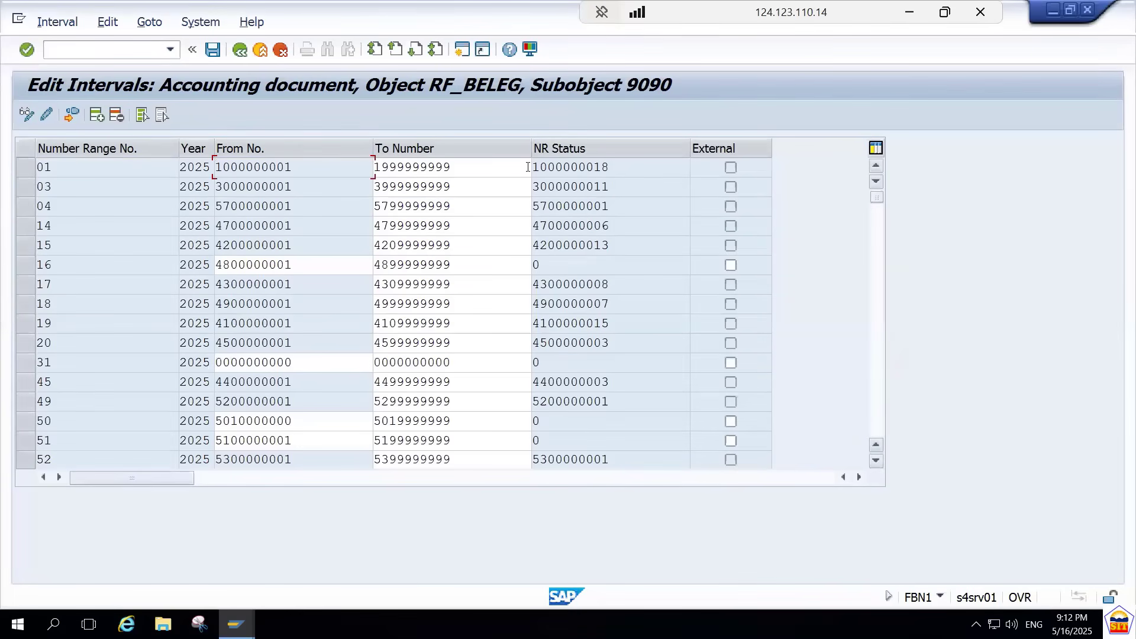
left_click(880, 406)
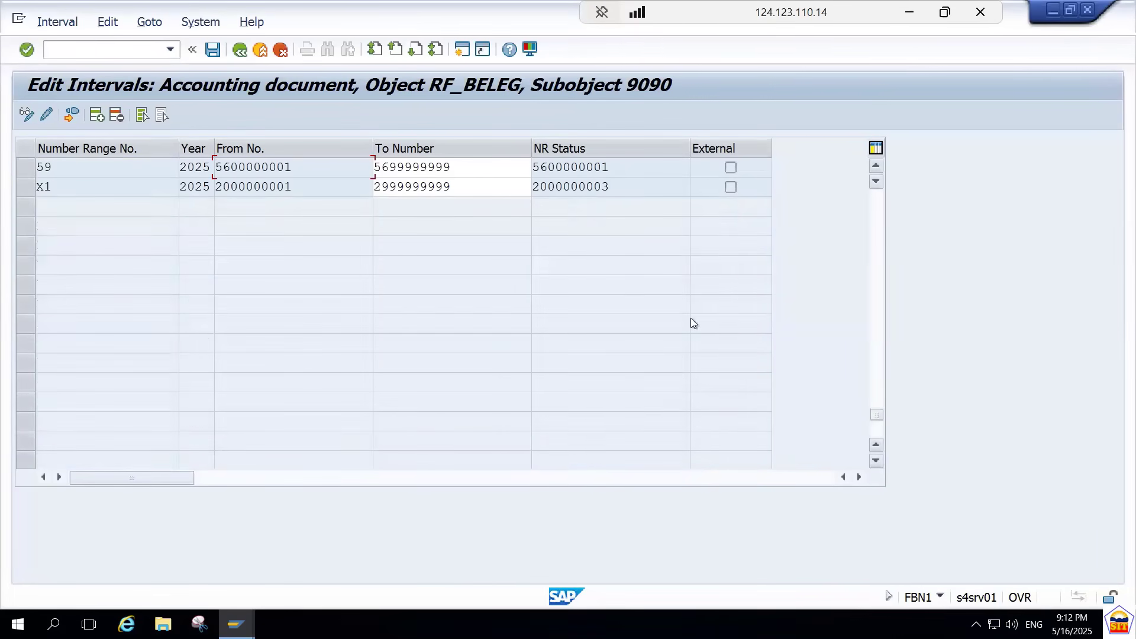
Step: Insert another interval with number range 31 and year 2025
left_click(96, 114)
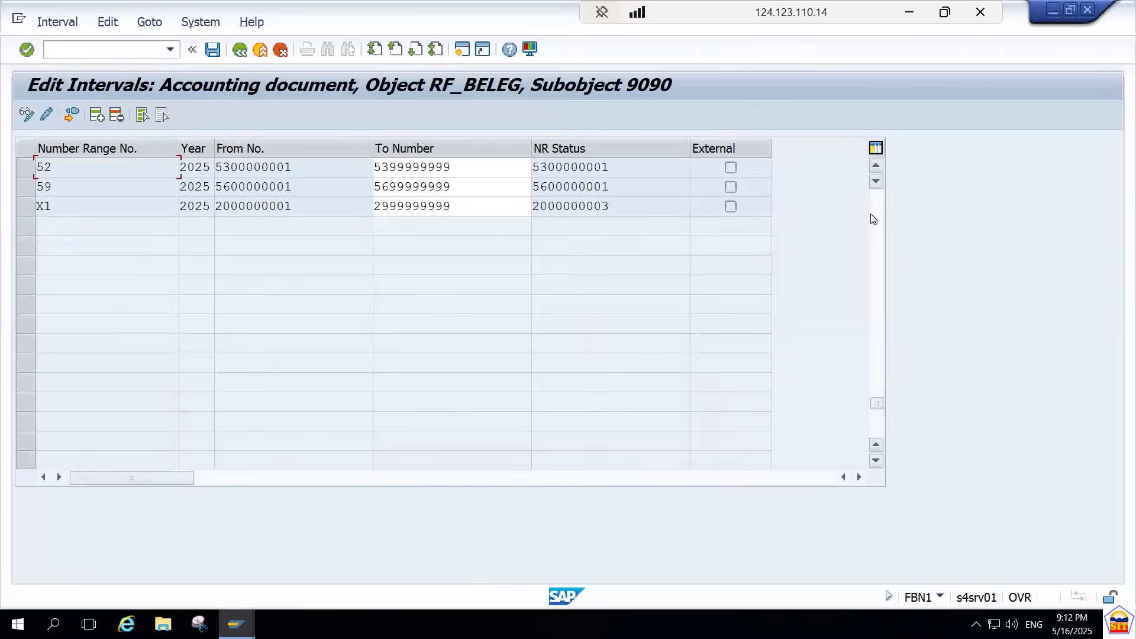
left_click(875, 194)
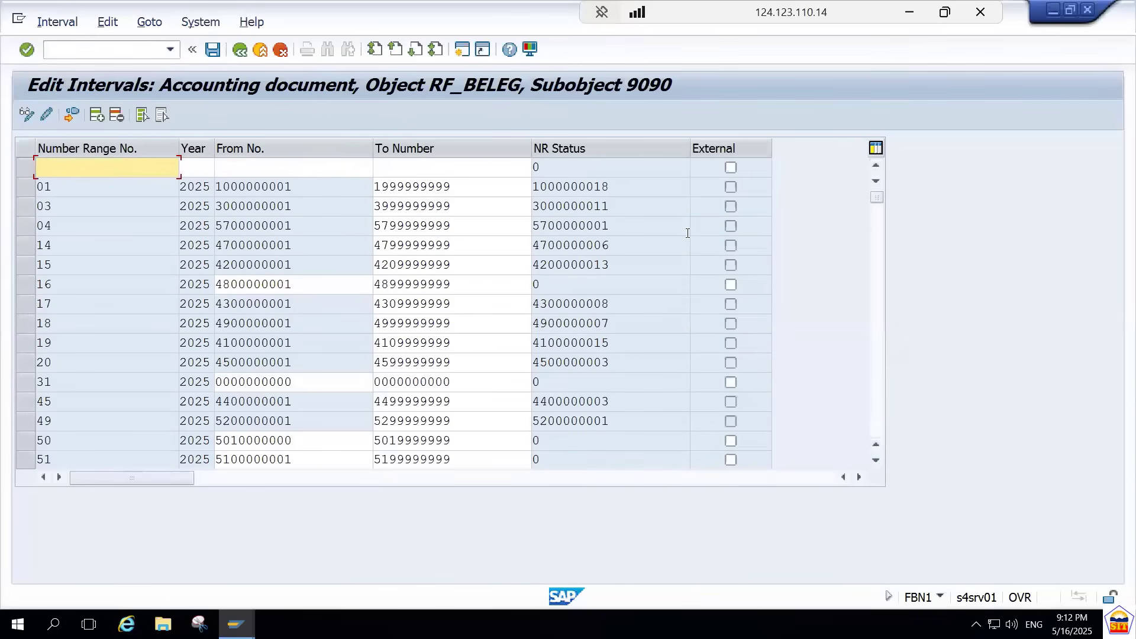
type("5")
key("BackSpace")
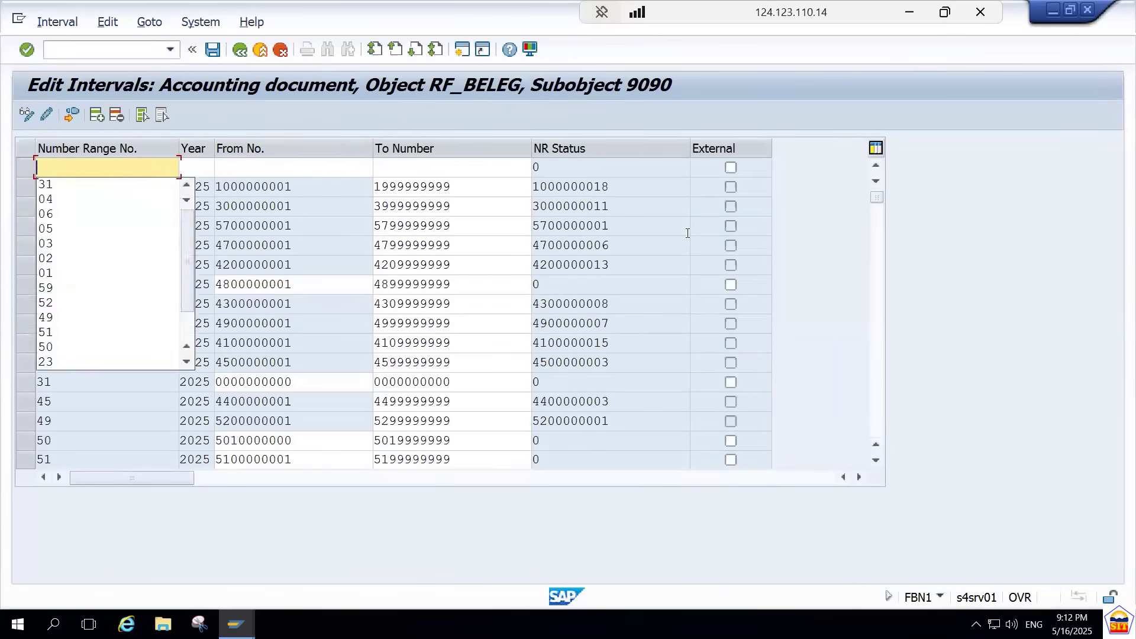
type("31")
key("Tab")
type("2025")
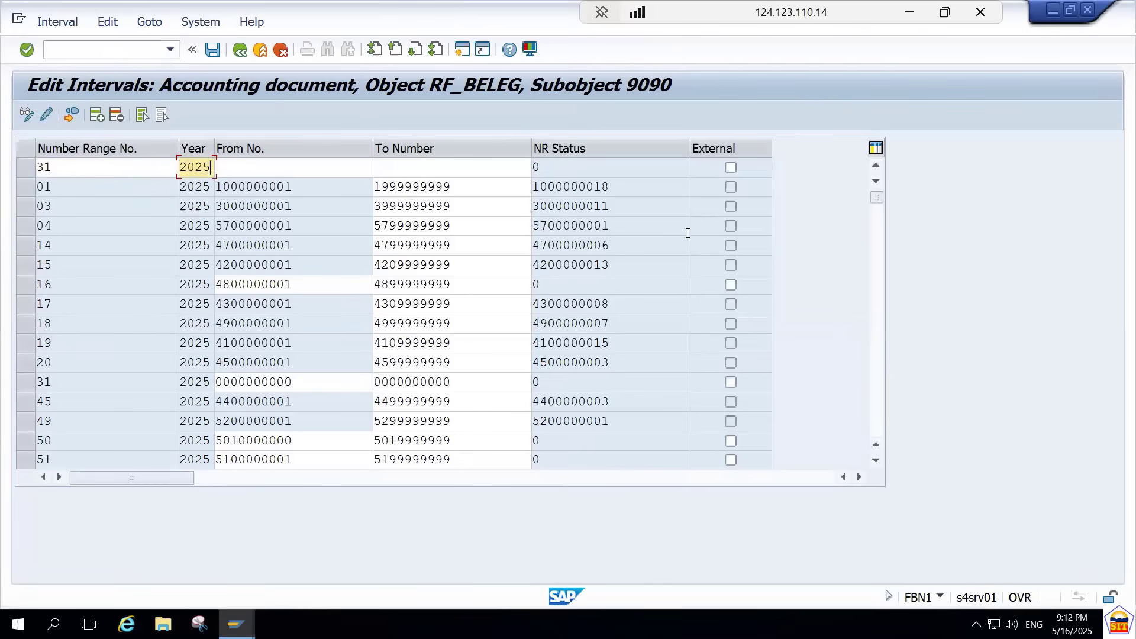
key("Tab")
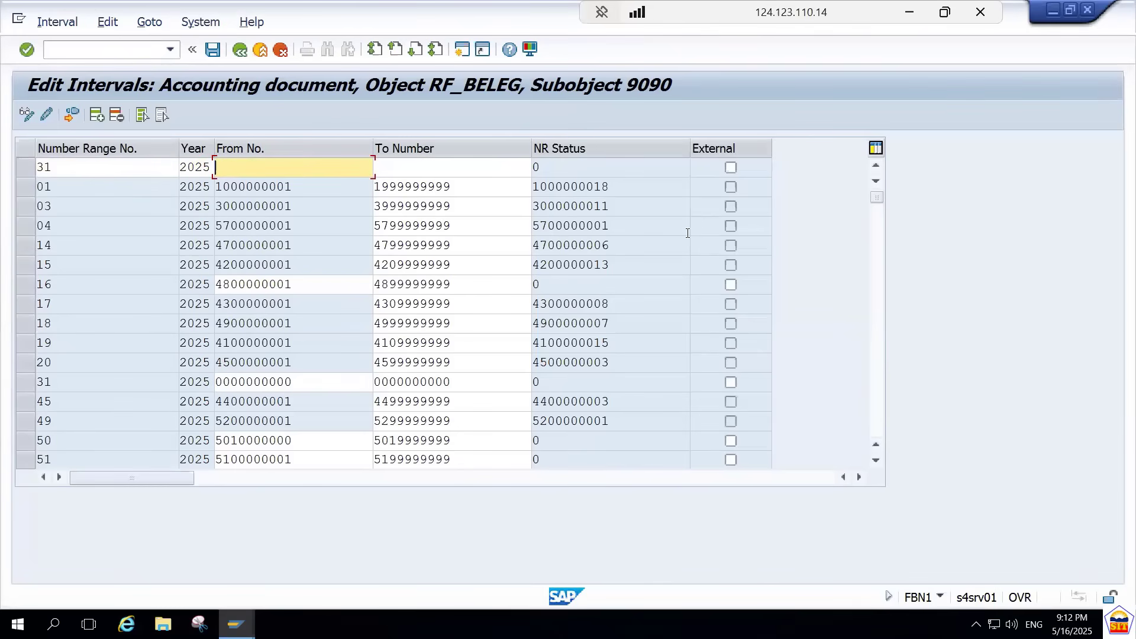
type("5")
key("BackSpace")
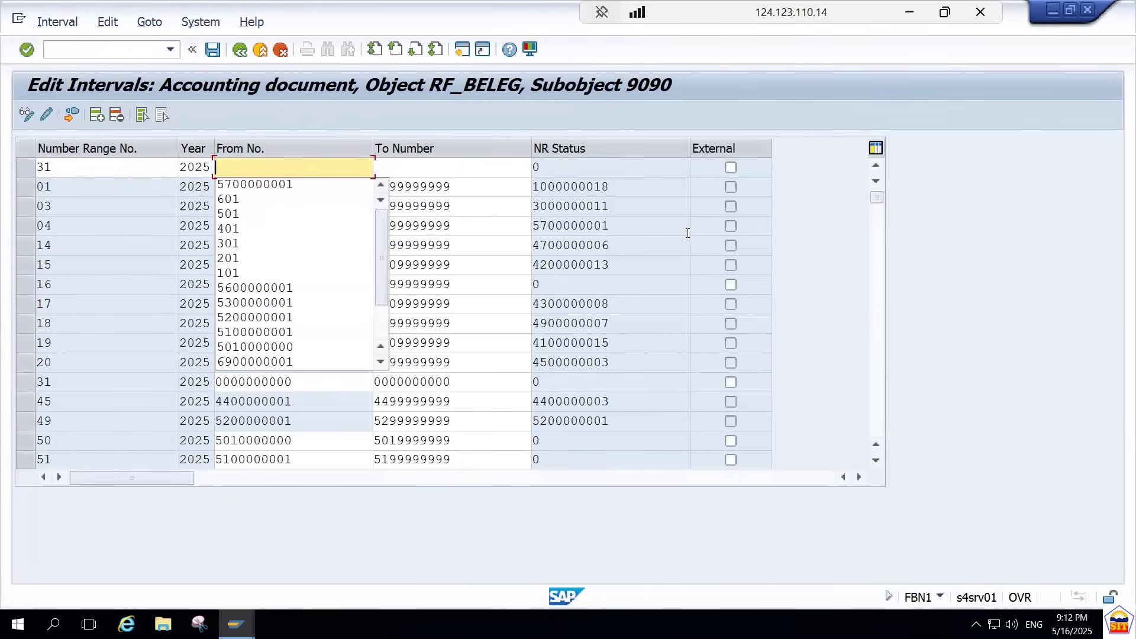
type("6100000000")
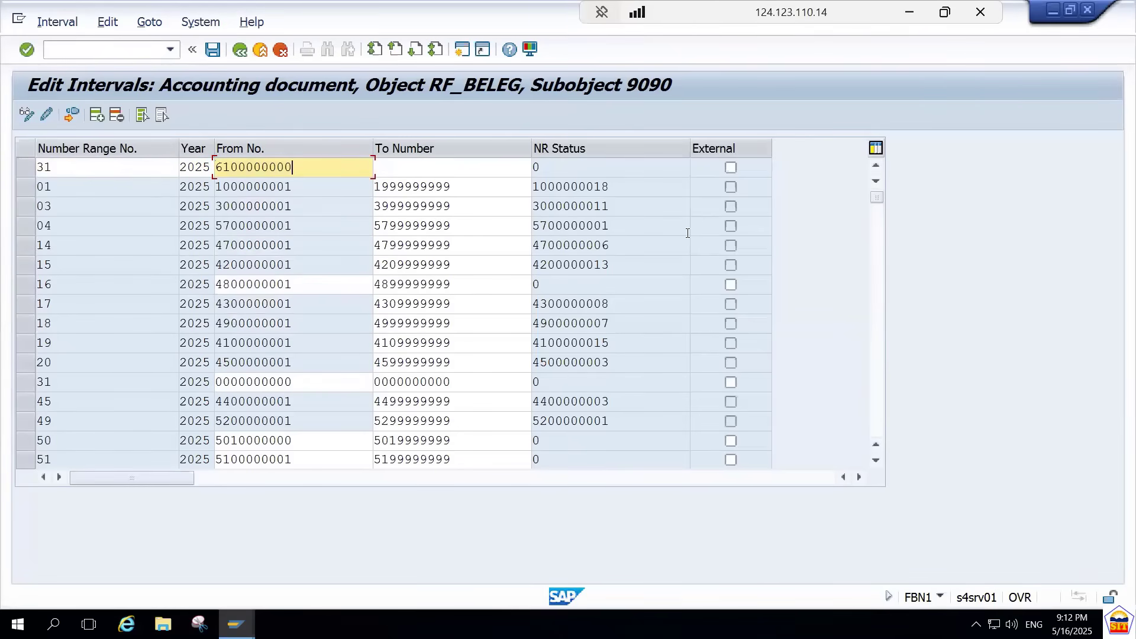
key("BackSpace")
type("1")
key("Tab")
type("61")
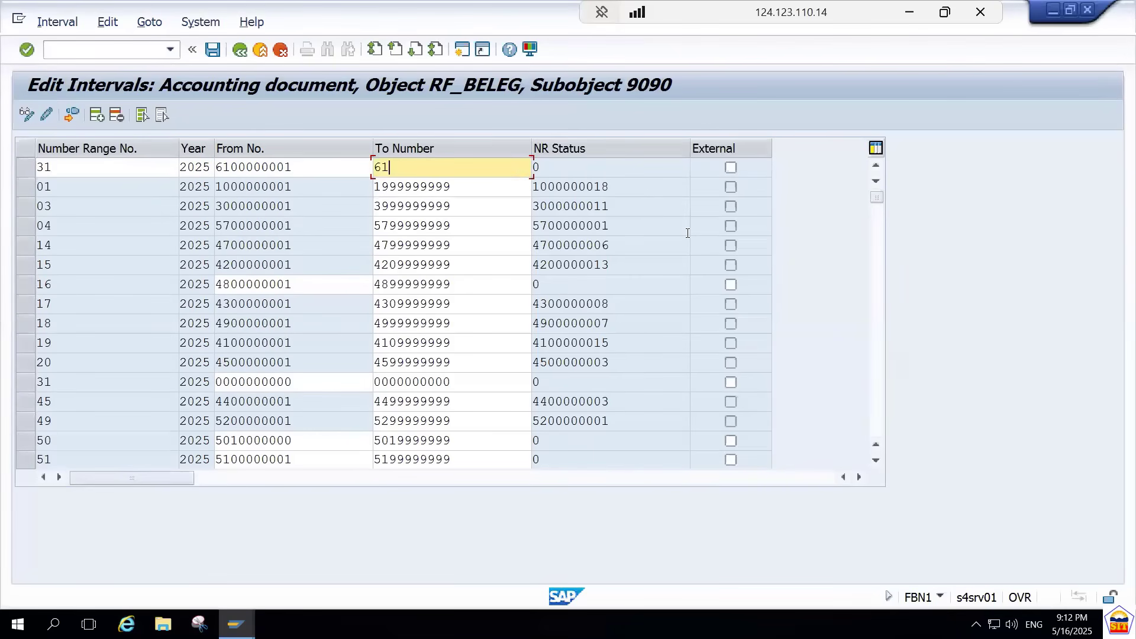
type("99999999")
key("Return")
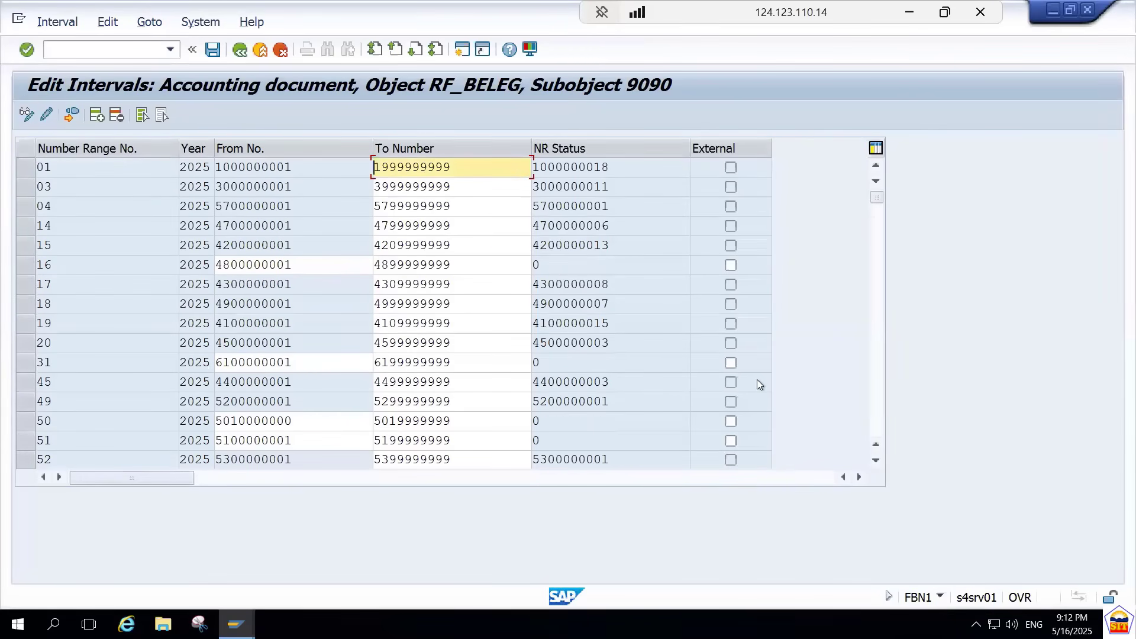
key("ctrl+s")
key("Return")
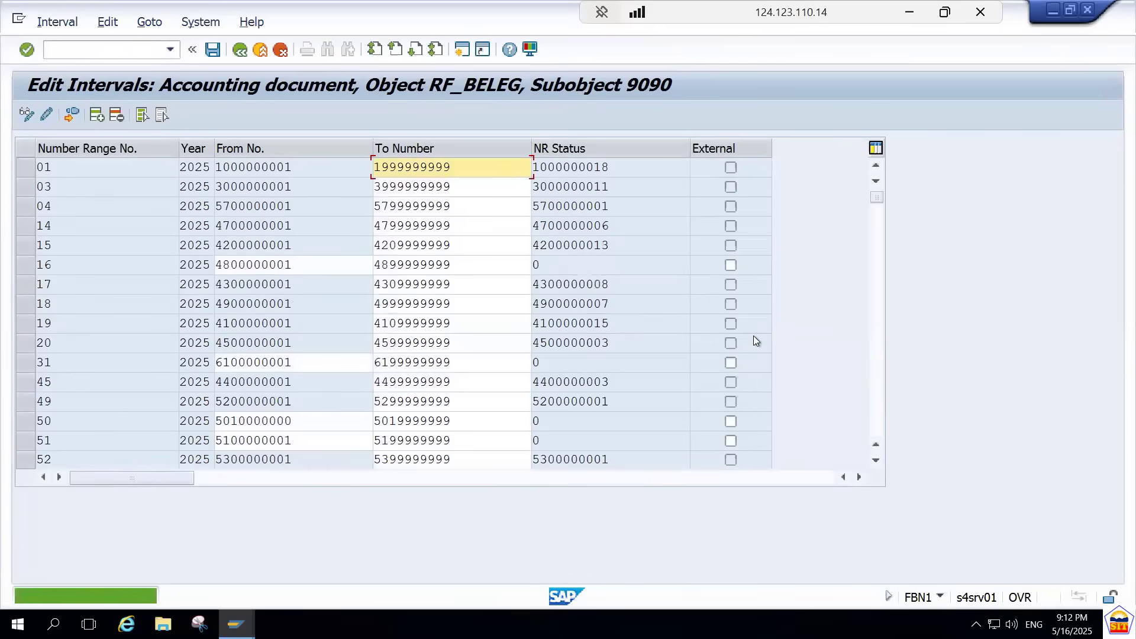
Step: Switch to the practice sheet PDF, read from Step 3 to the End User Transactions section, and return to the SAP session
key("alt+Tab")
left_click(909, 18)
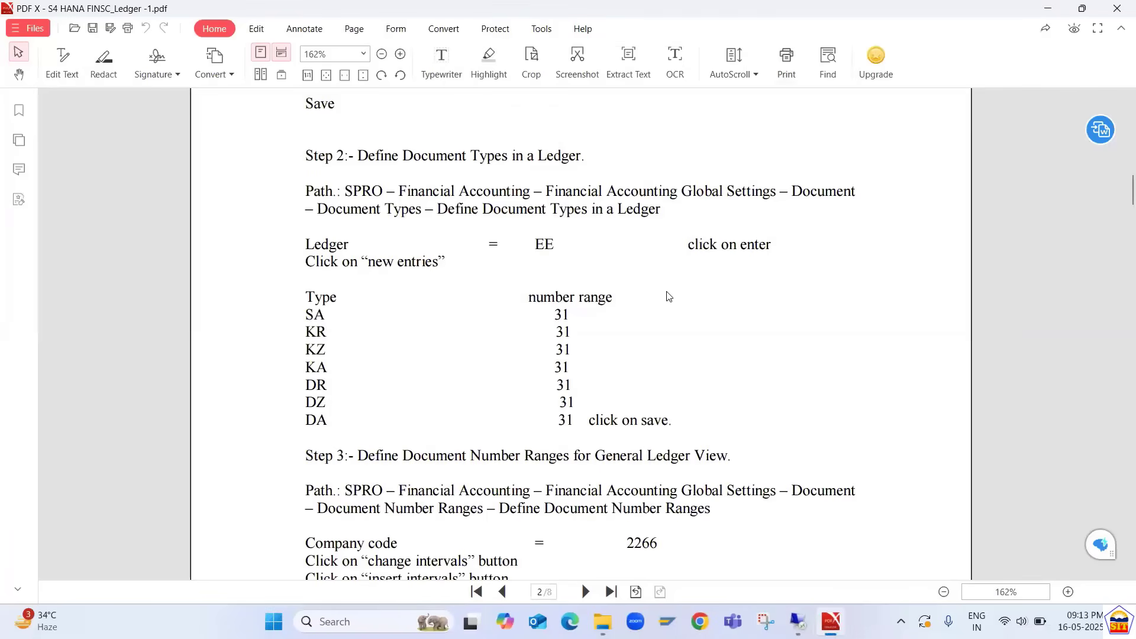
scroll(668, 296, "down", 2)
scroll(669, 296, "down", 1)
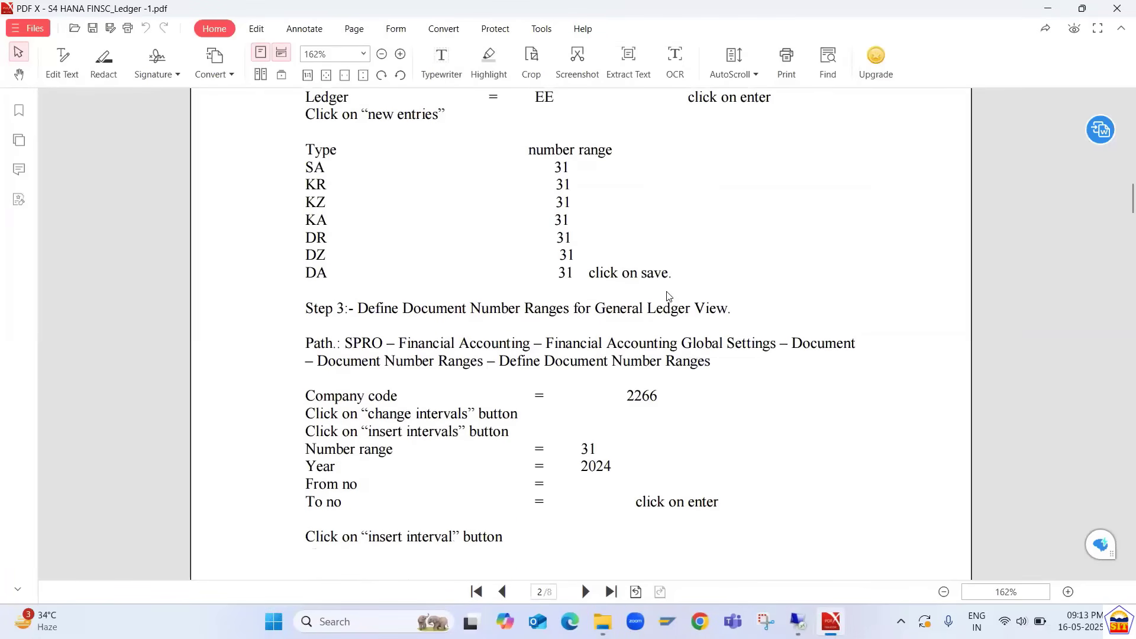
scroll(669, 297, "down", 15)
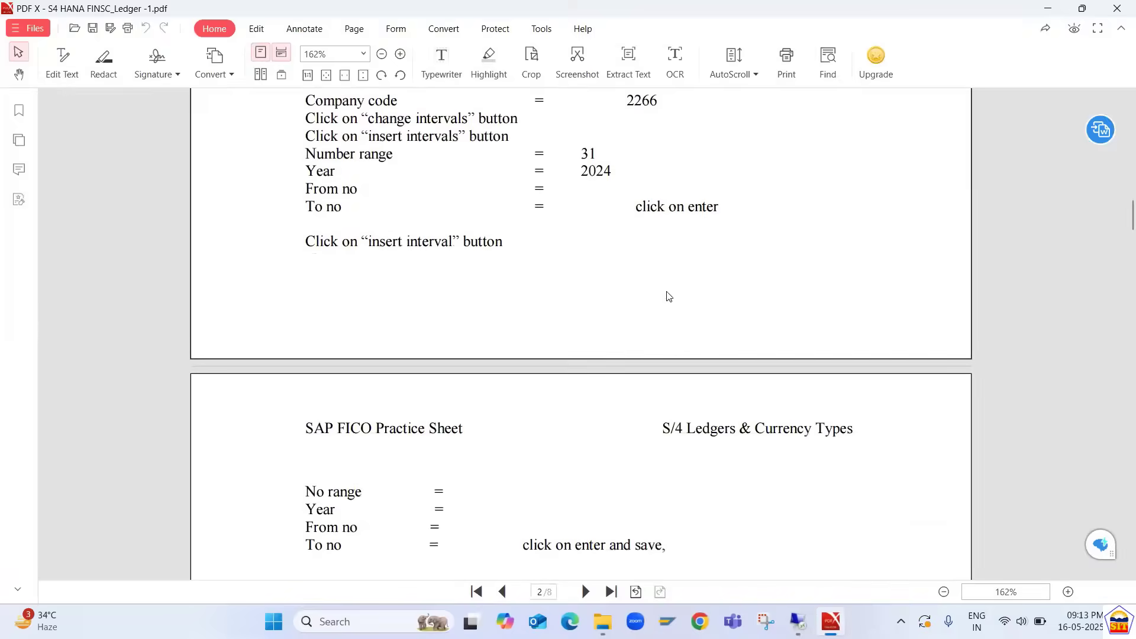
scroll(669, 296, "down", 1)
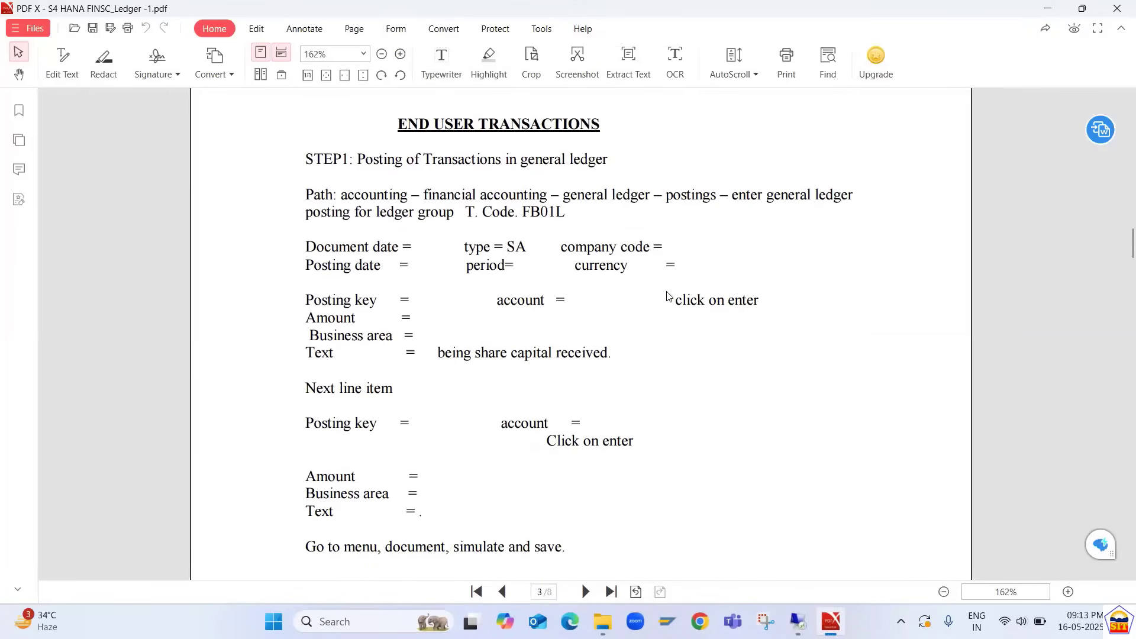
key("alt+Tab")
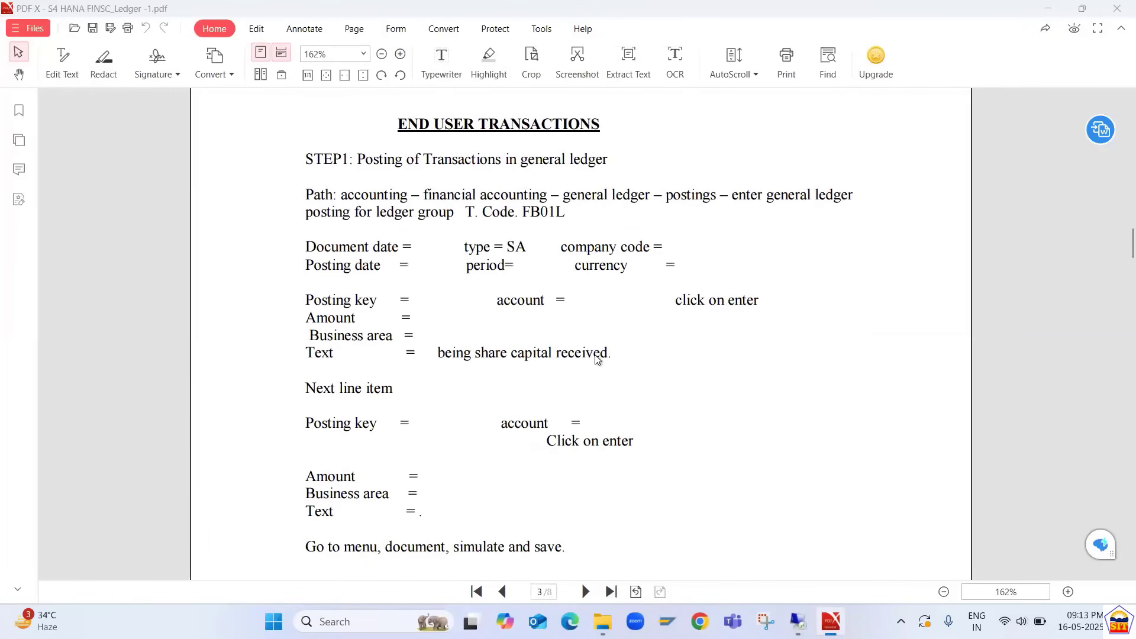
Step: Open the G/L account posting transaction F-02
left_click(103, 52)
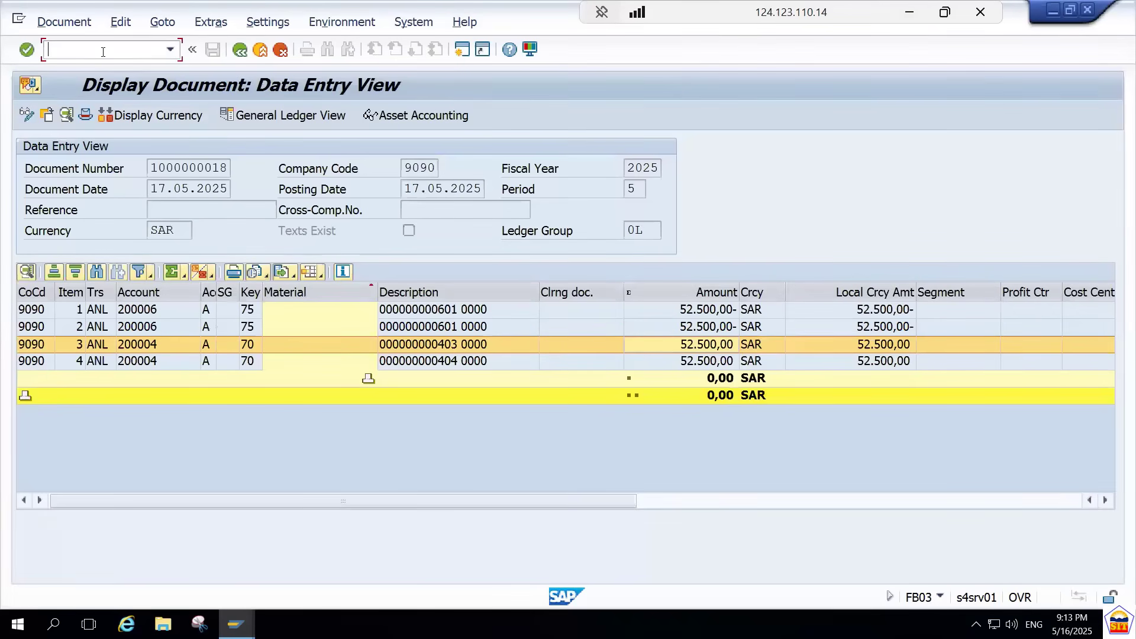
type("/nf-02")
key("Return")
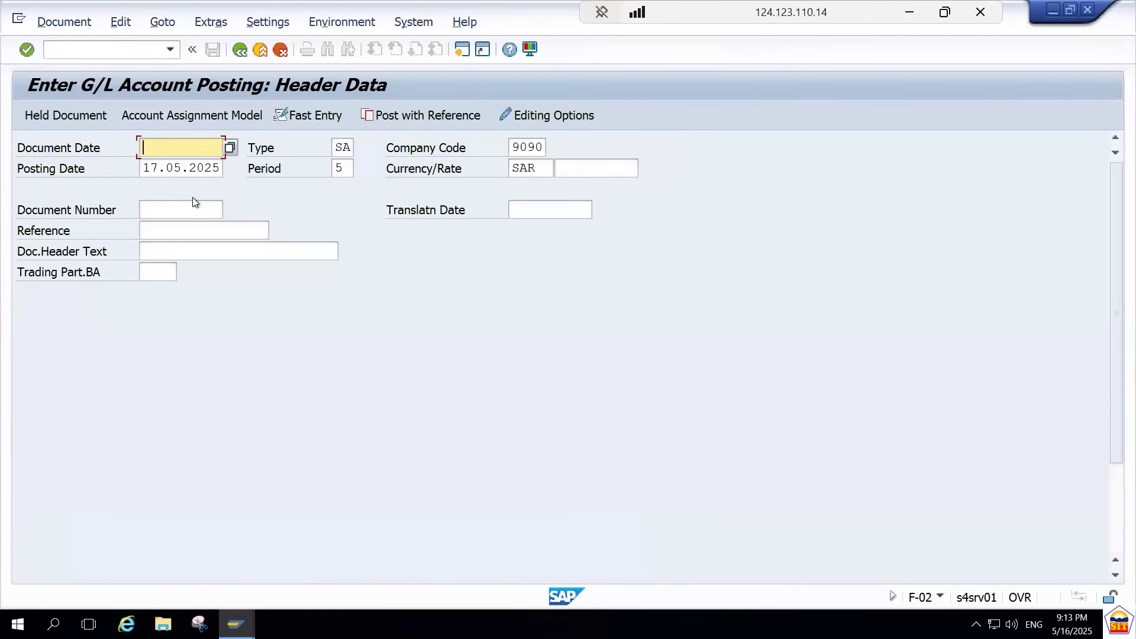
Step: Open the G/L account balance display with transaction FAGLB03
left_click(146, 55)
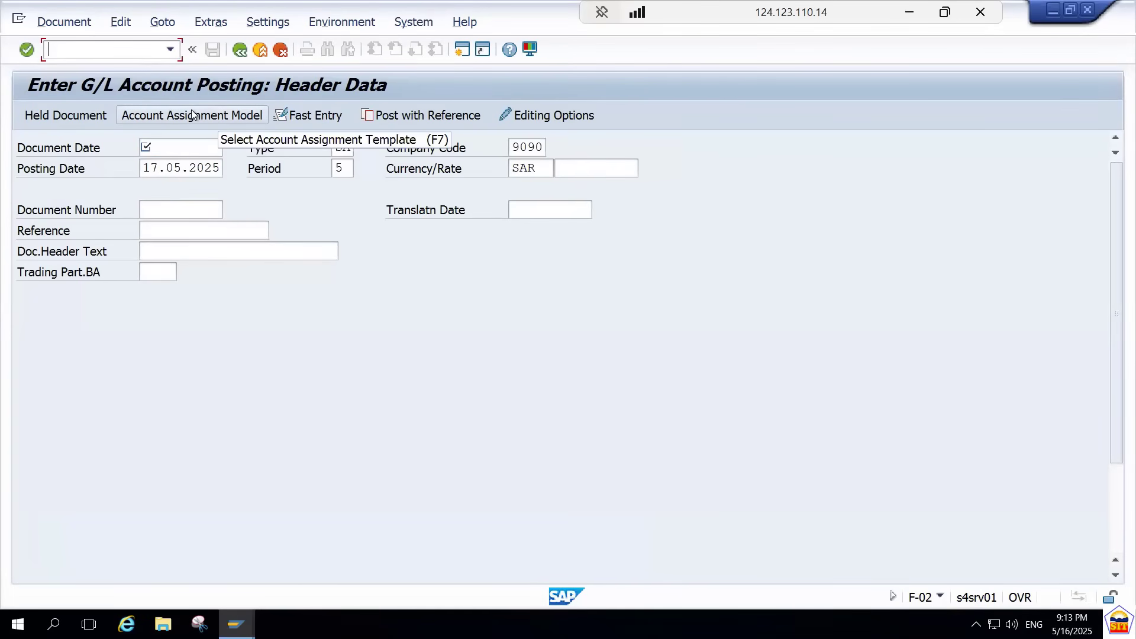
type("/nfa")
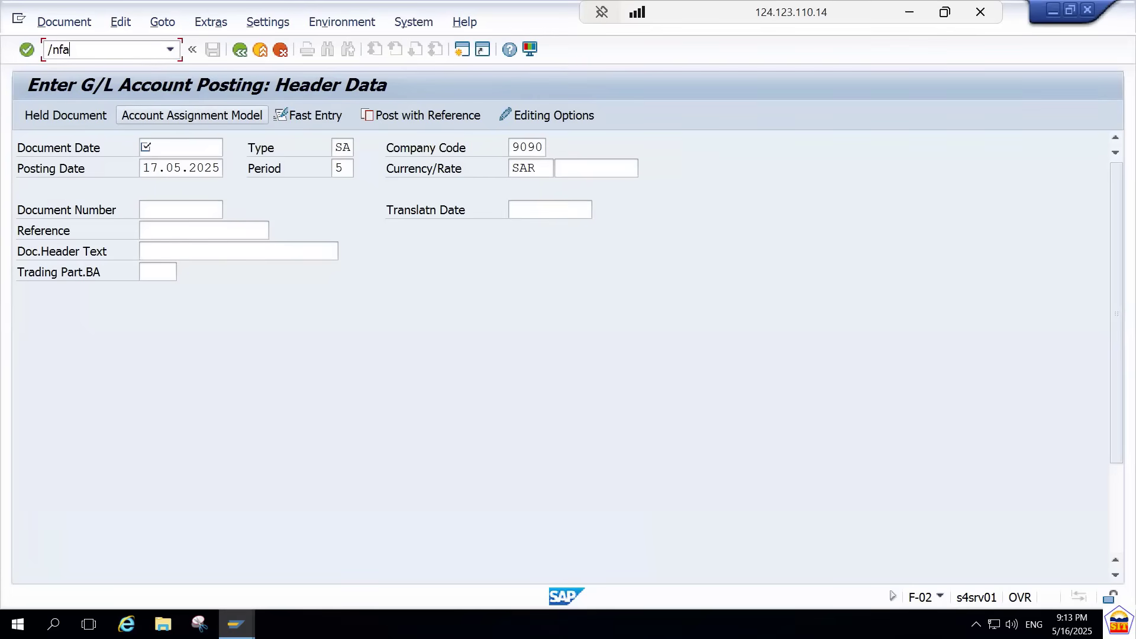
type("glb03")
key("Return")
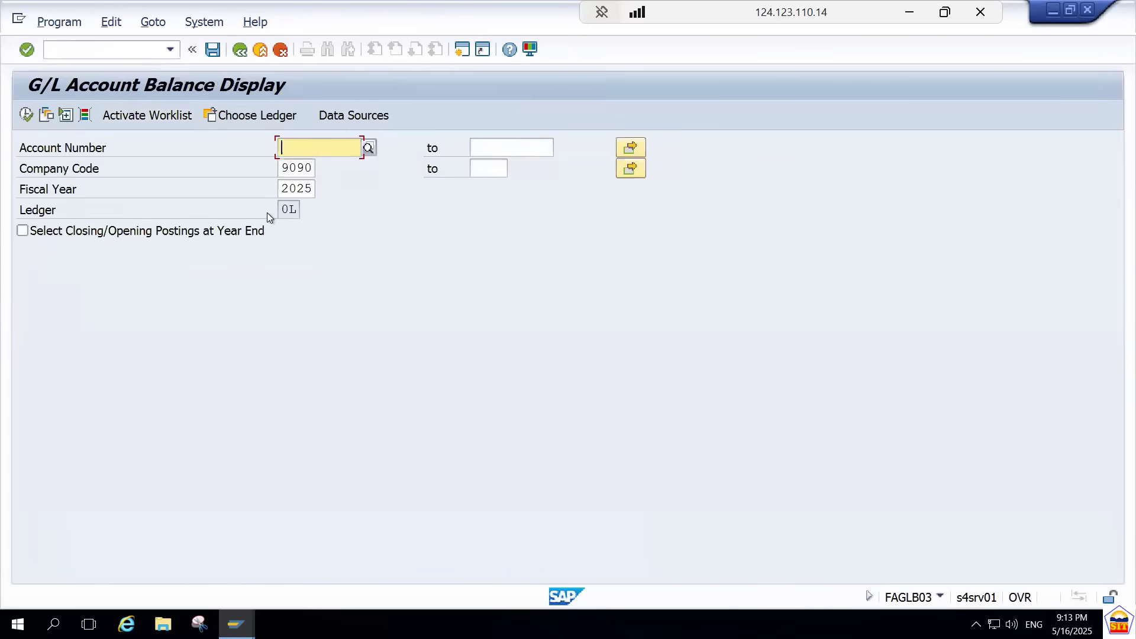
type("400100")
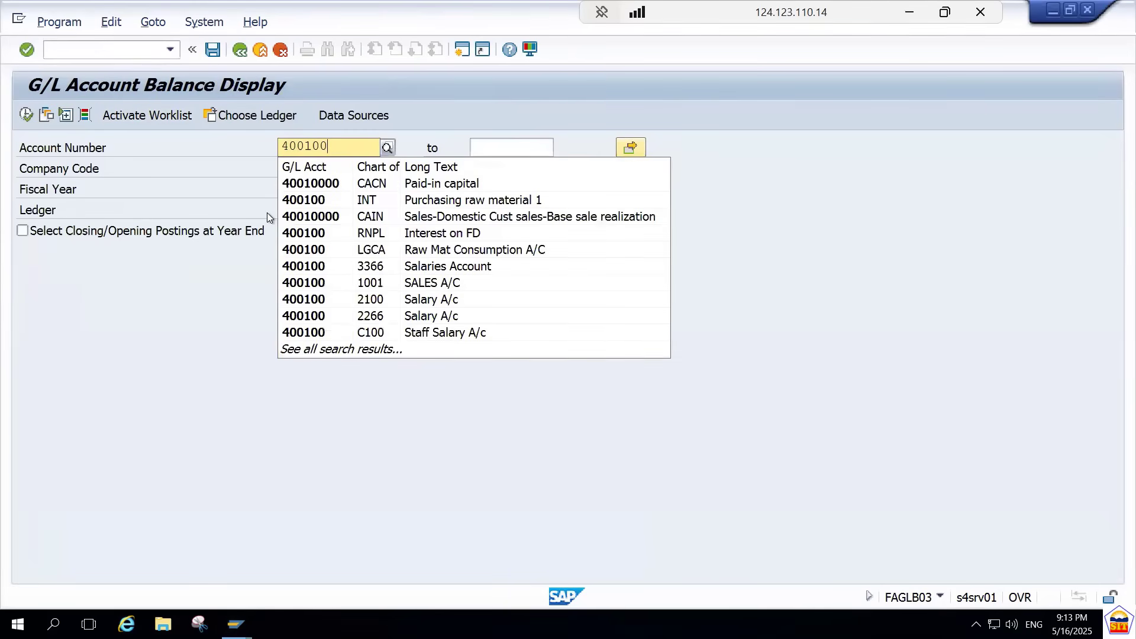
key("BackSpace")
key("BackSpace")
key("BackSpace")
key("BackSpace")
key("BackSpace")
key("BackSpace")
Step: Display the balances of G/L account 200100 for company code 9090 and select the period 3 balance
type("200")
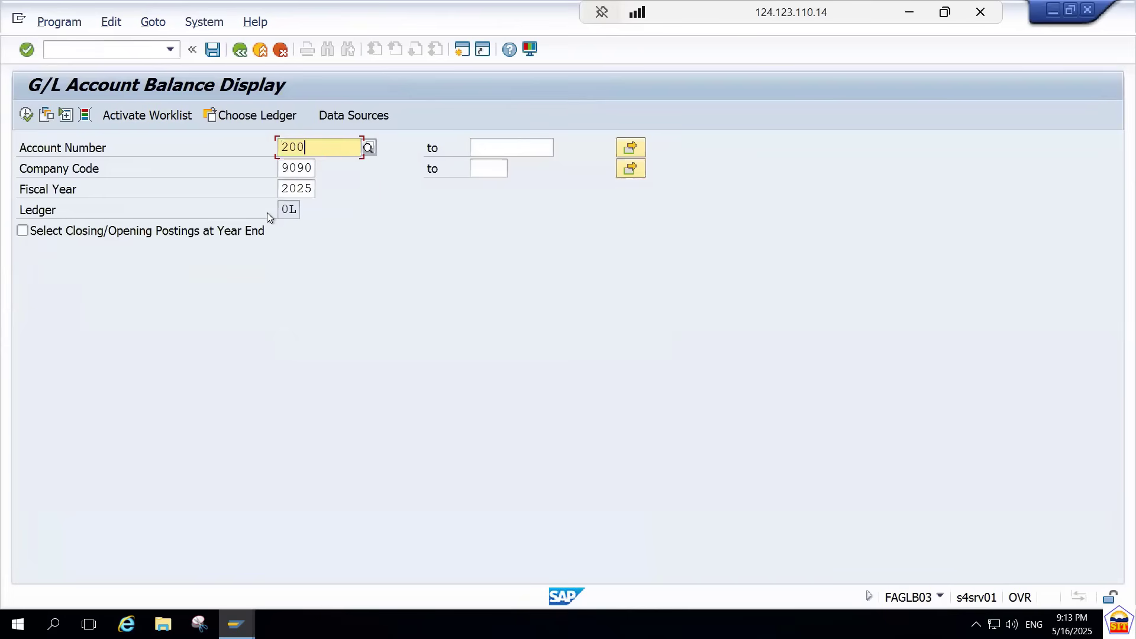
type("100")
key("Tab")
key("Tab")
key("Tab")
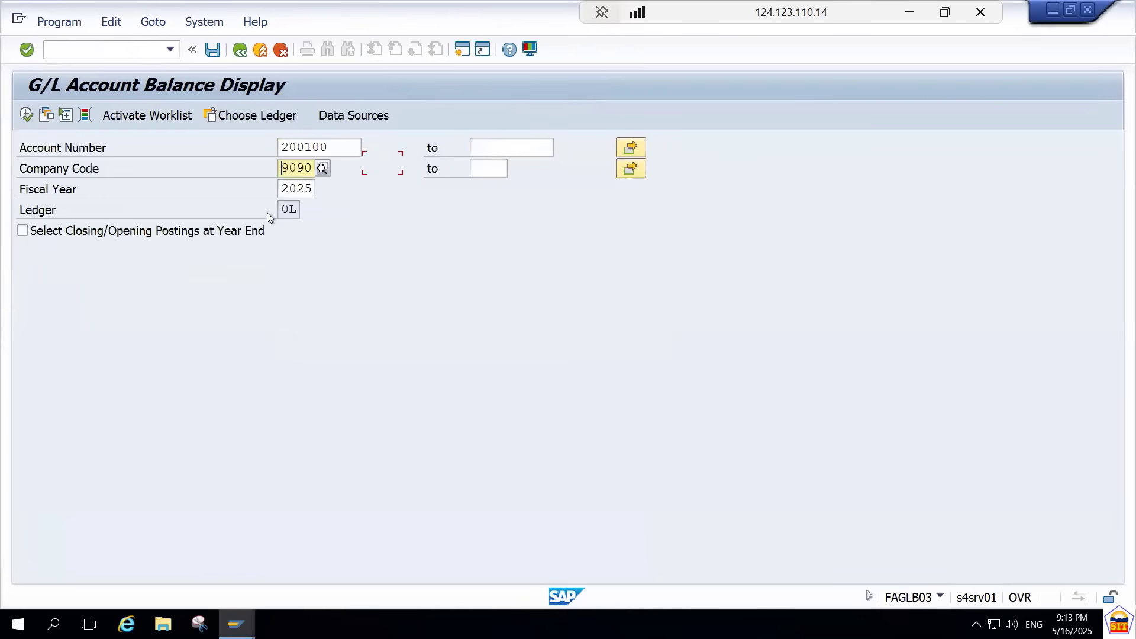
key("Tab")
key("Tab")
key("Tab")
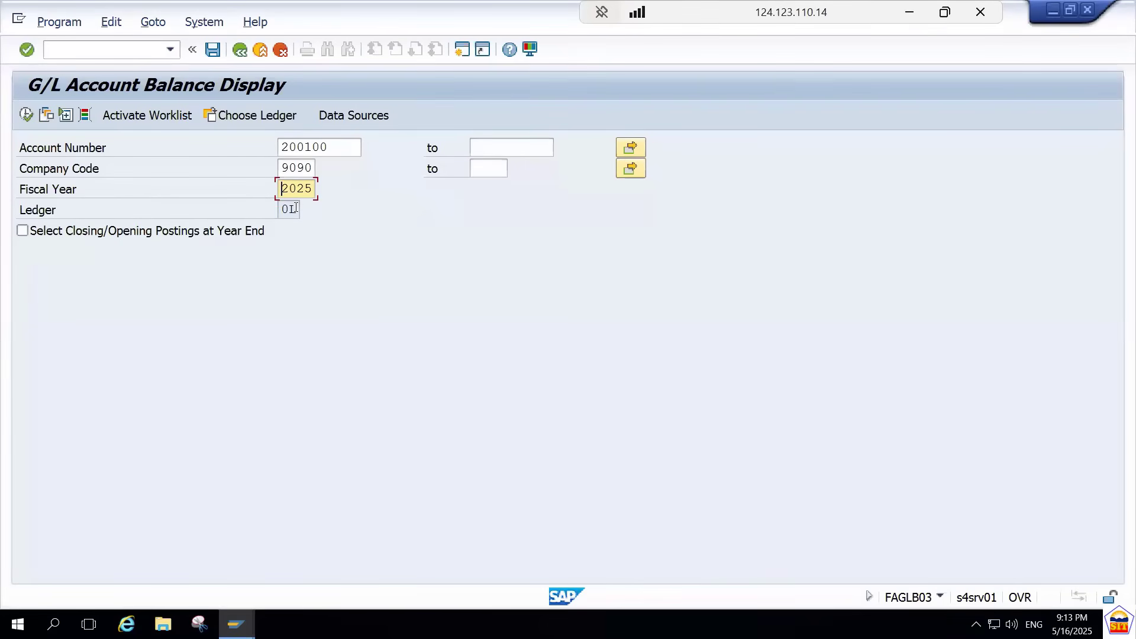
left_click(27, 114)
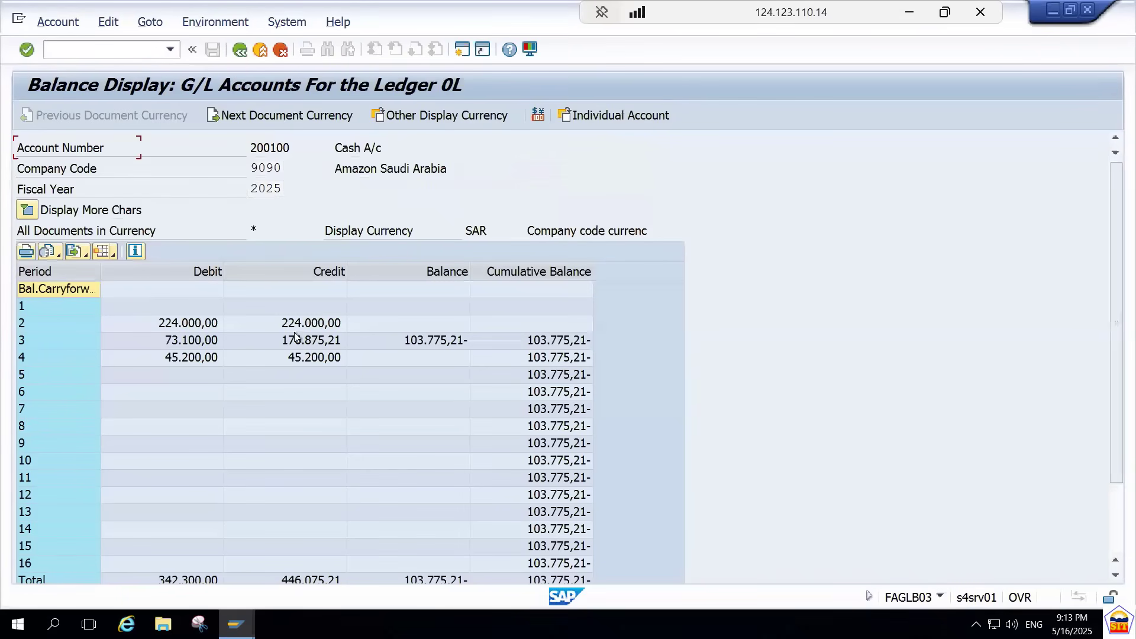
left_click(411, 343)
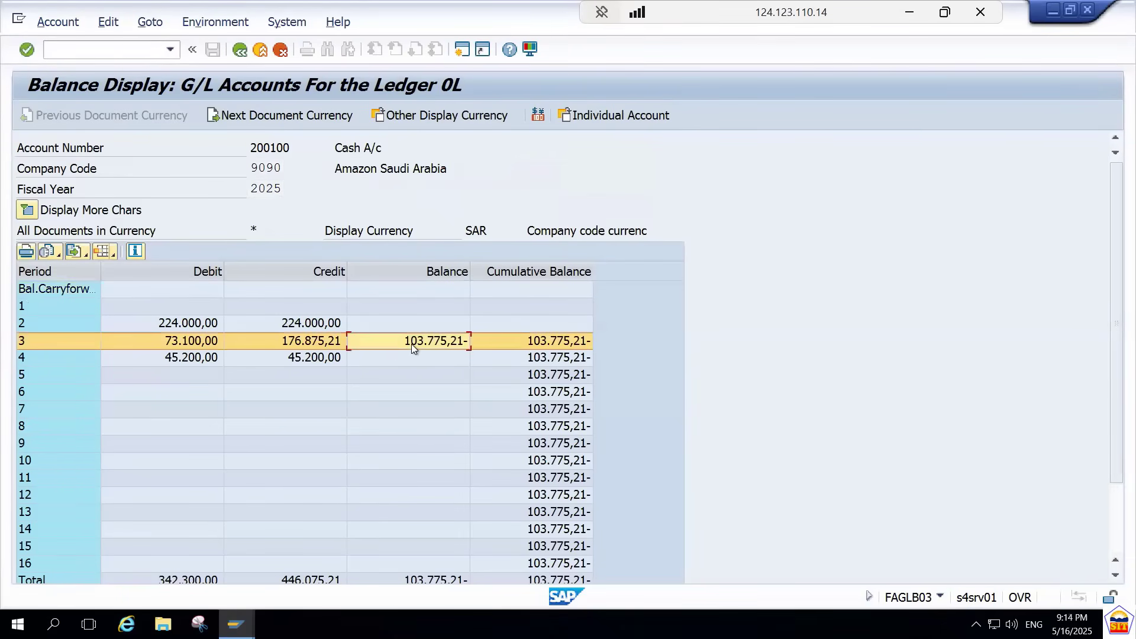
Step: Return to the balance selection, set the ledger to ML, and display account 200100's balances for company code 9090
left_click(413, 357)
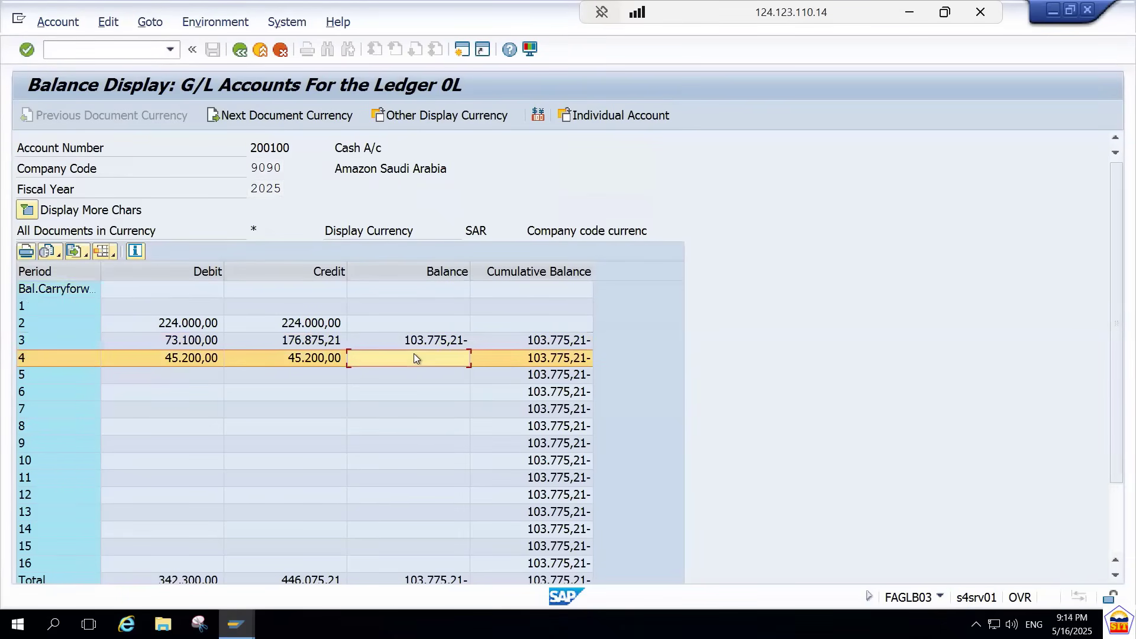
left_click(239, 50)
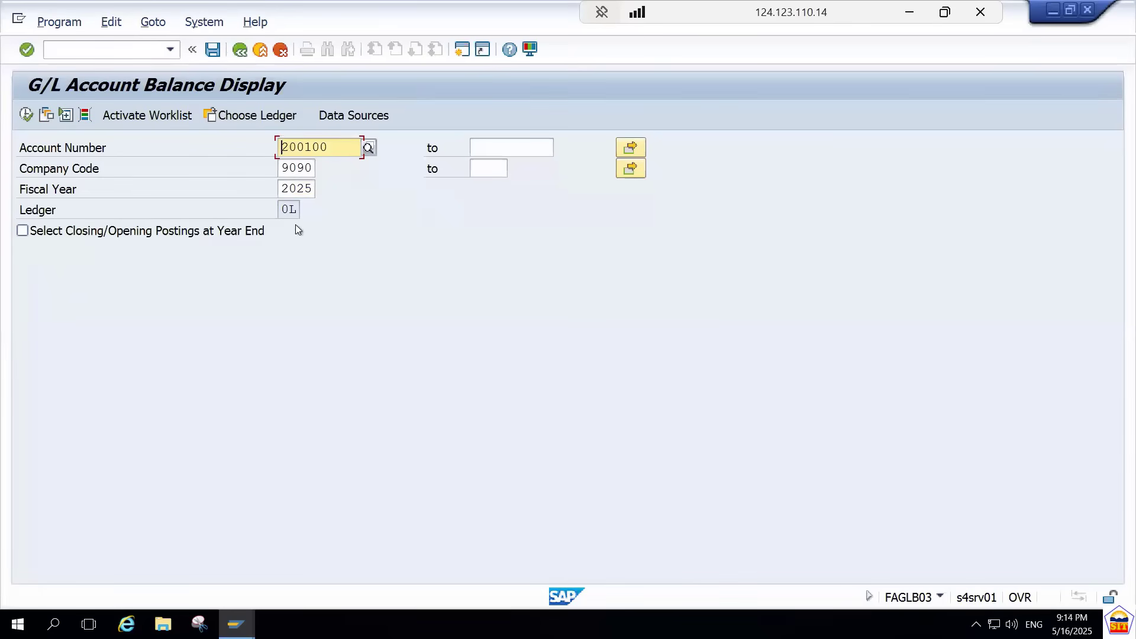
left_click(290, 147)
double_click(290, 148)
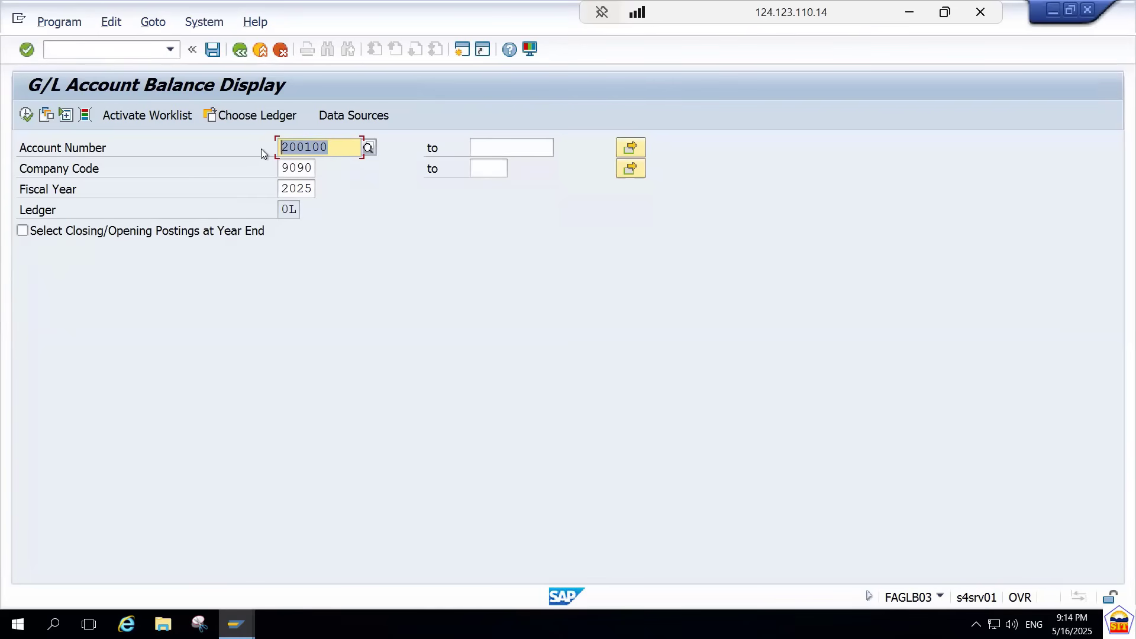
left_click(287, 209)
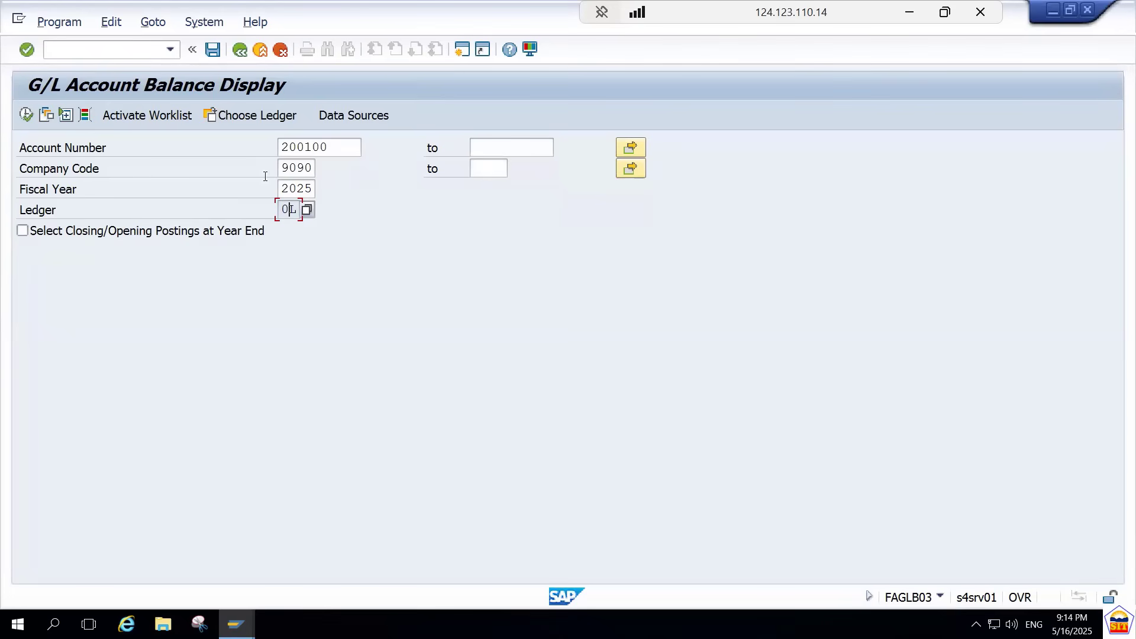
left_click(251, 116)
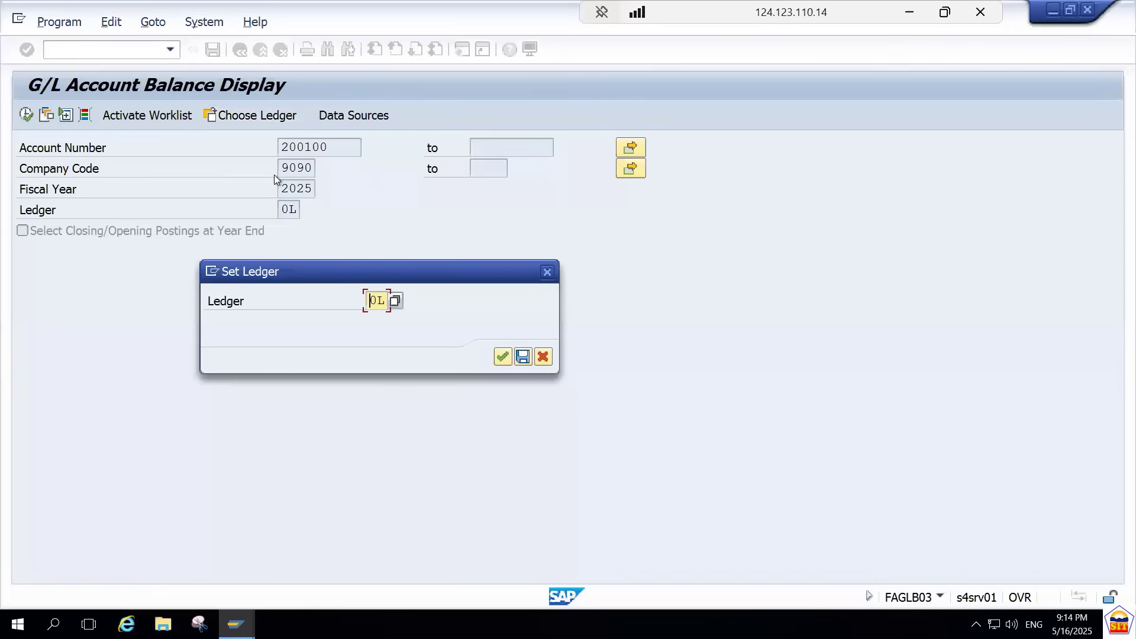
type("M")
key("Return")
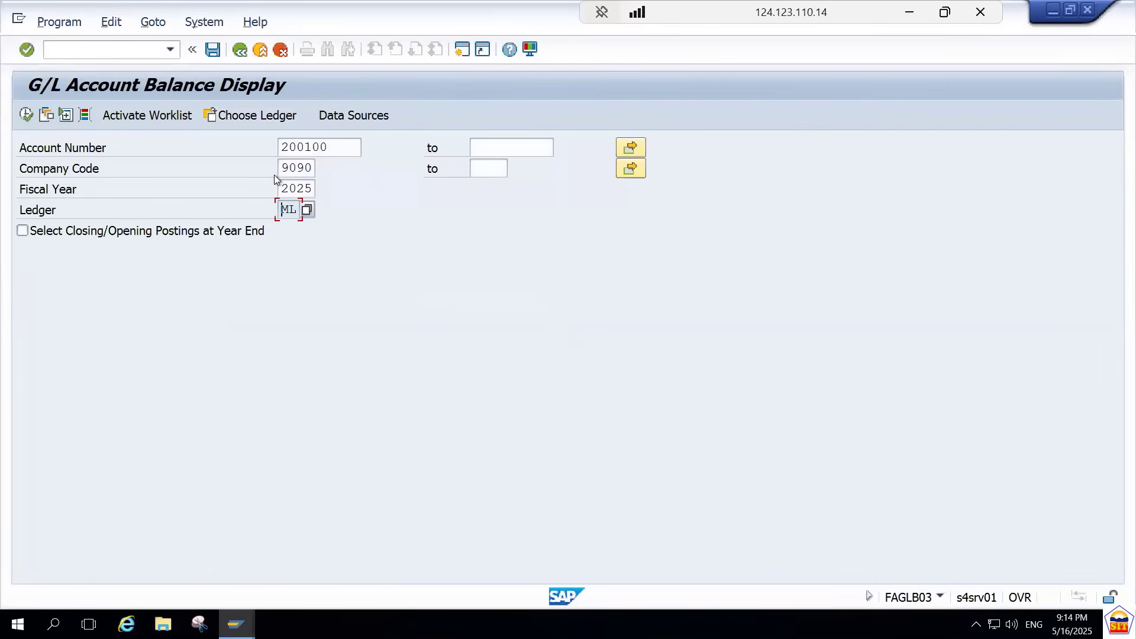
left_click(25, 115)
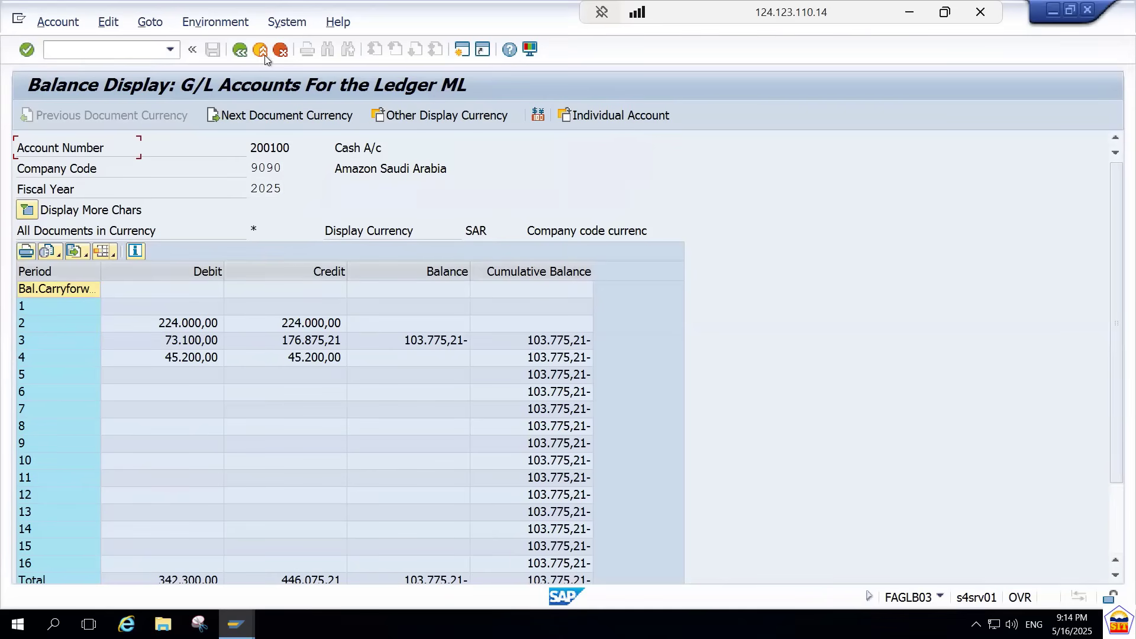
left_click(245, 54)
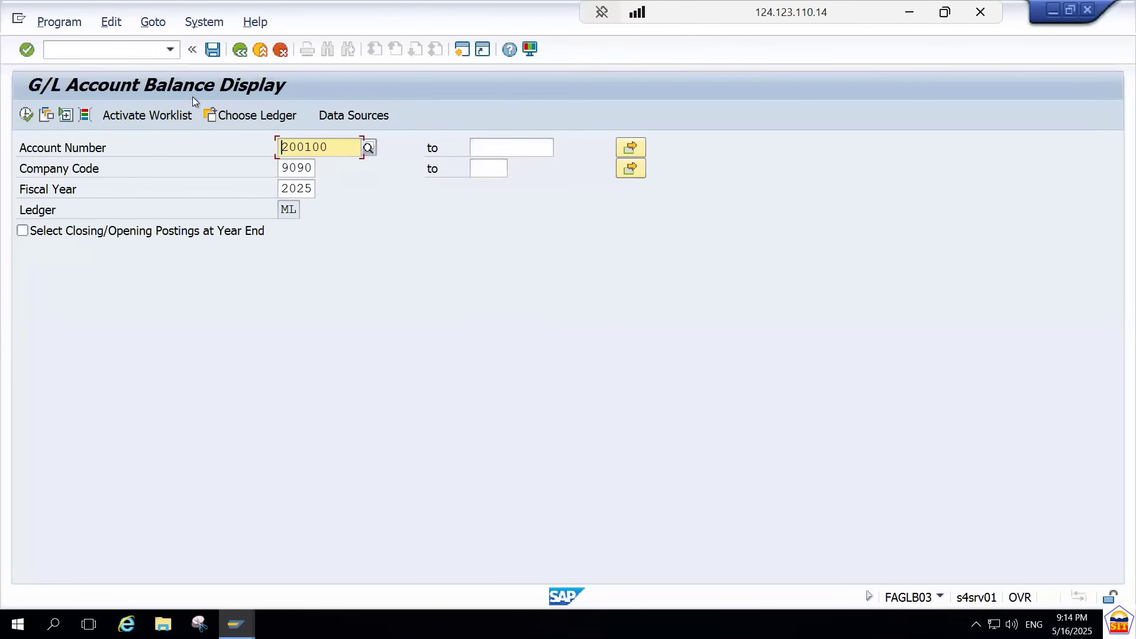
Step: Open the vendor line item display with transaction FBL1N
left_click(124, 55)
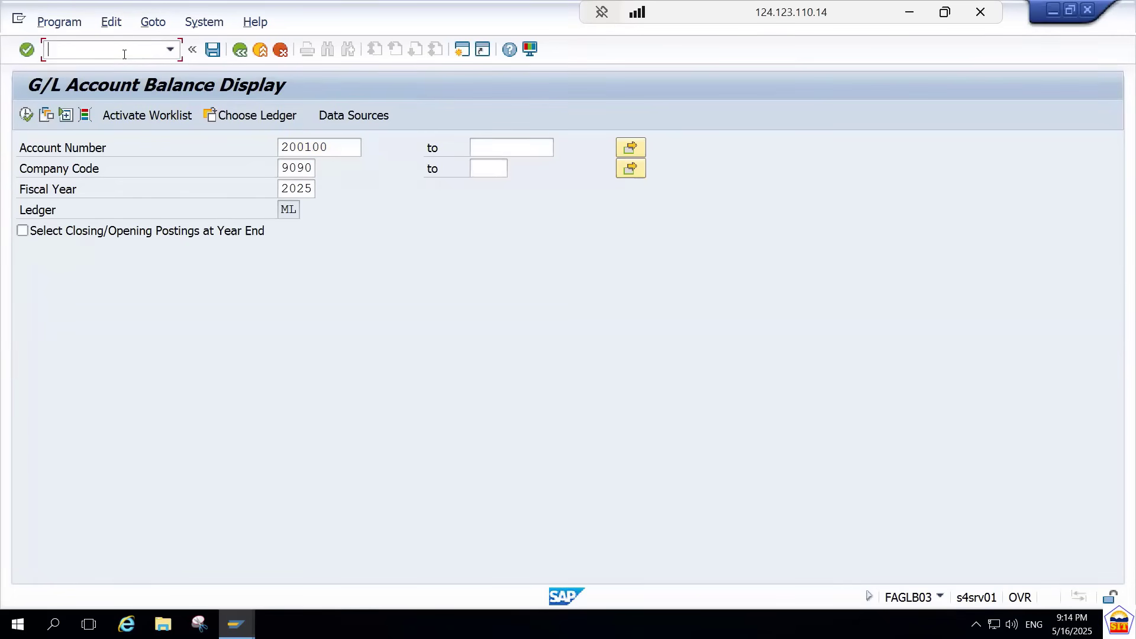
type("/nfa")
key("BackSpace")
type("bl1n")
key("Return")
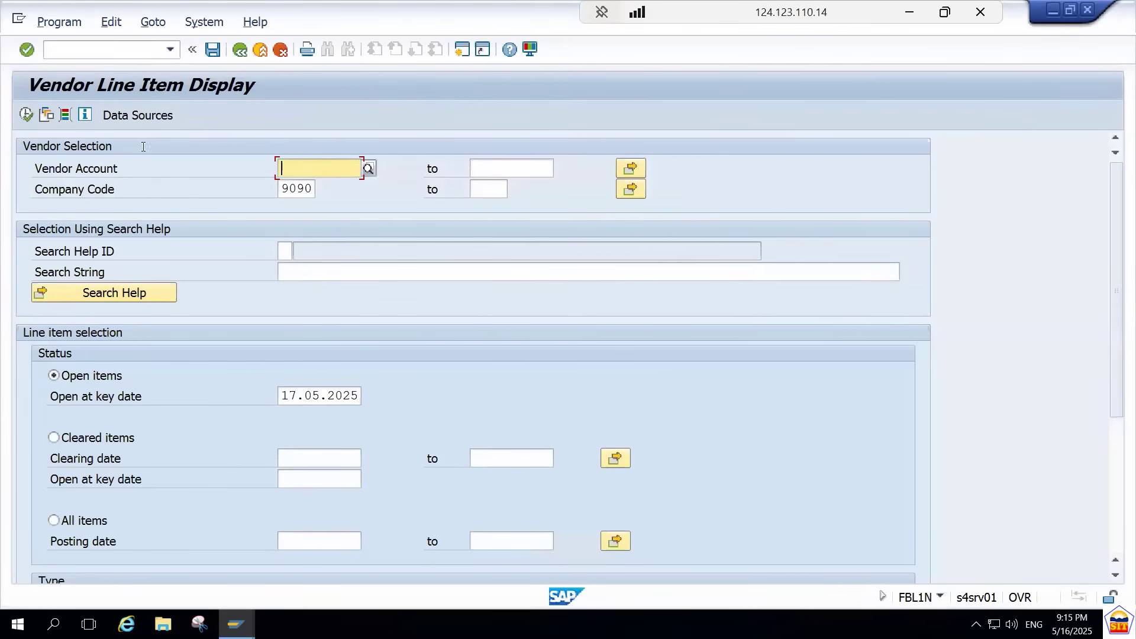
Step: Open the G/L account line item display with transaction FBL3N
left_click(125, 55)
type("/")
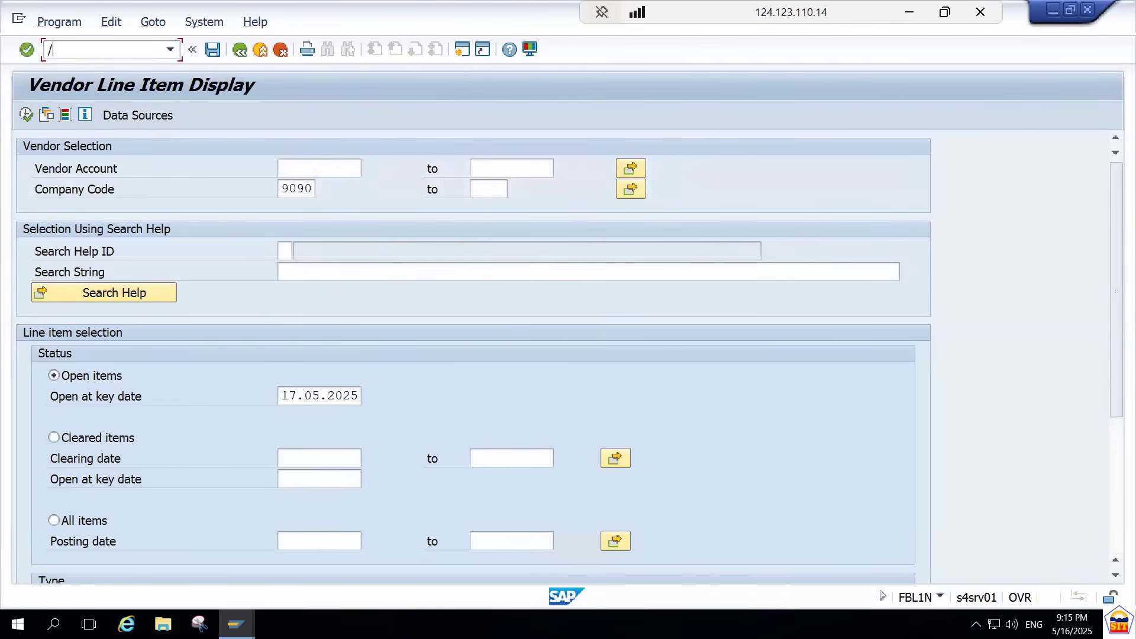
type("nfbl3n")
key("Return")
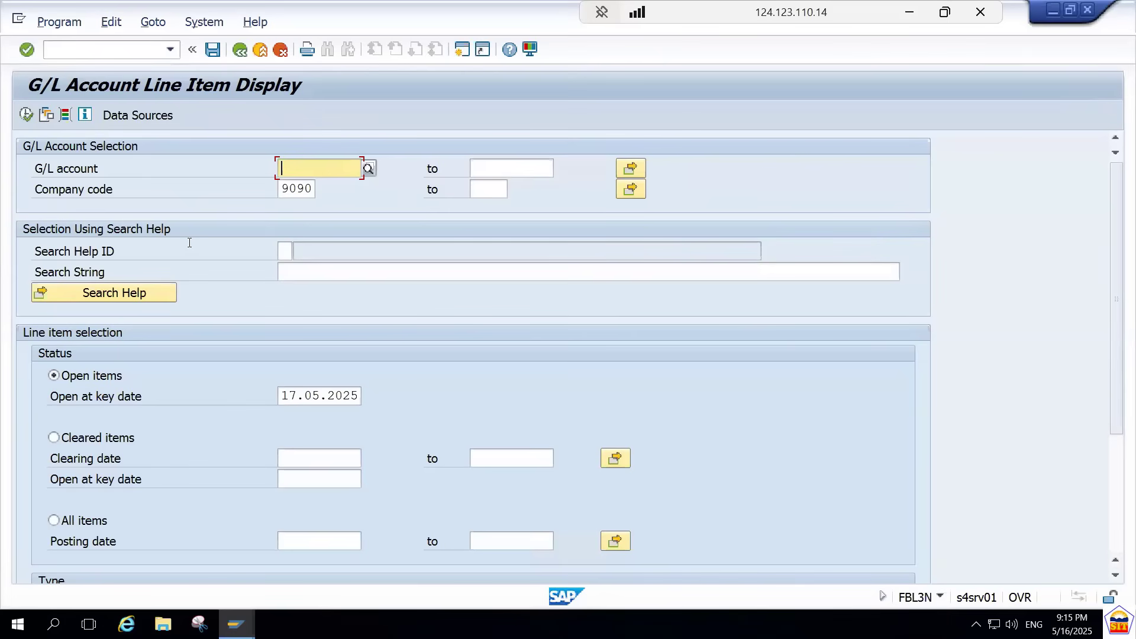
Step: Open the G/L view of the account line item display with transaction FAGLL03
left_click(122, 51)
type("/nfagll")
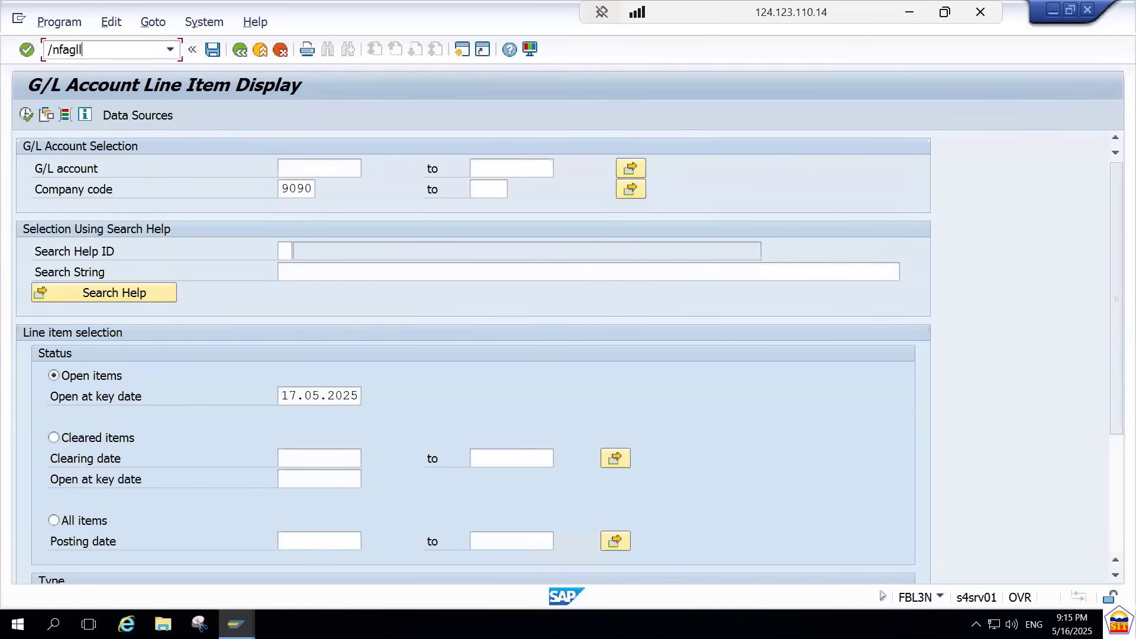
type("03")
key("Return")
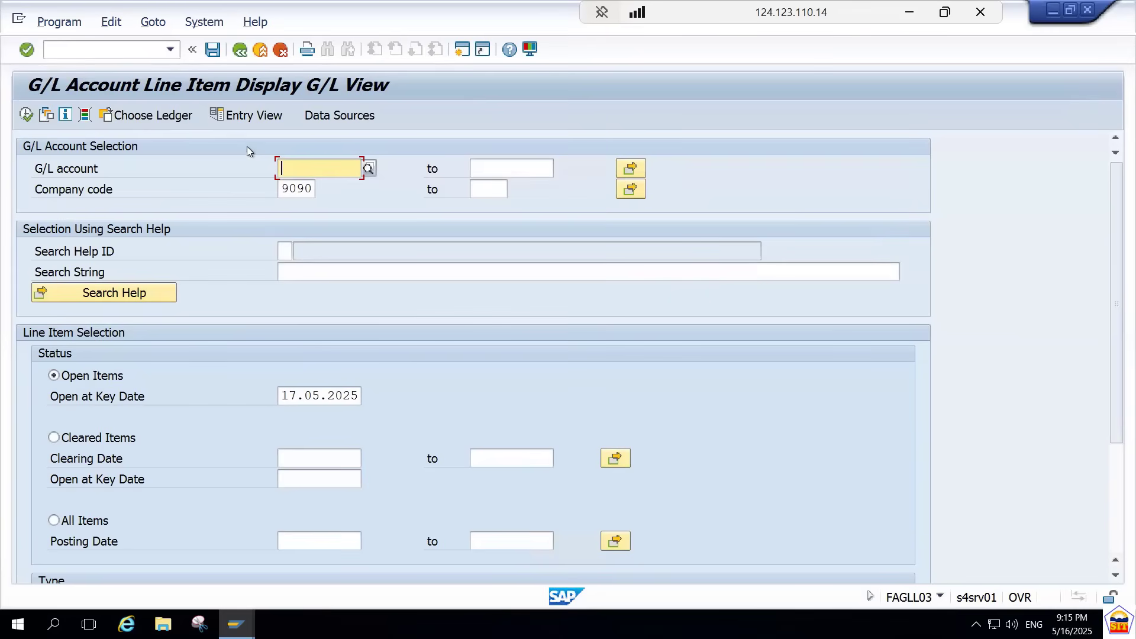
Step: Compare the selection screens of FBL3N and FAGLL03 for the option to choose a ledger, ending on FAGLL03
left_click(158, 116)
key("F3")
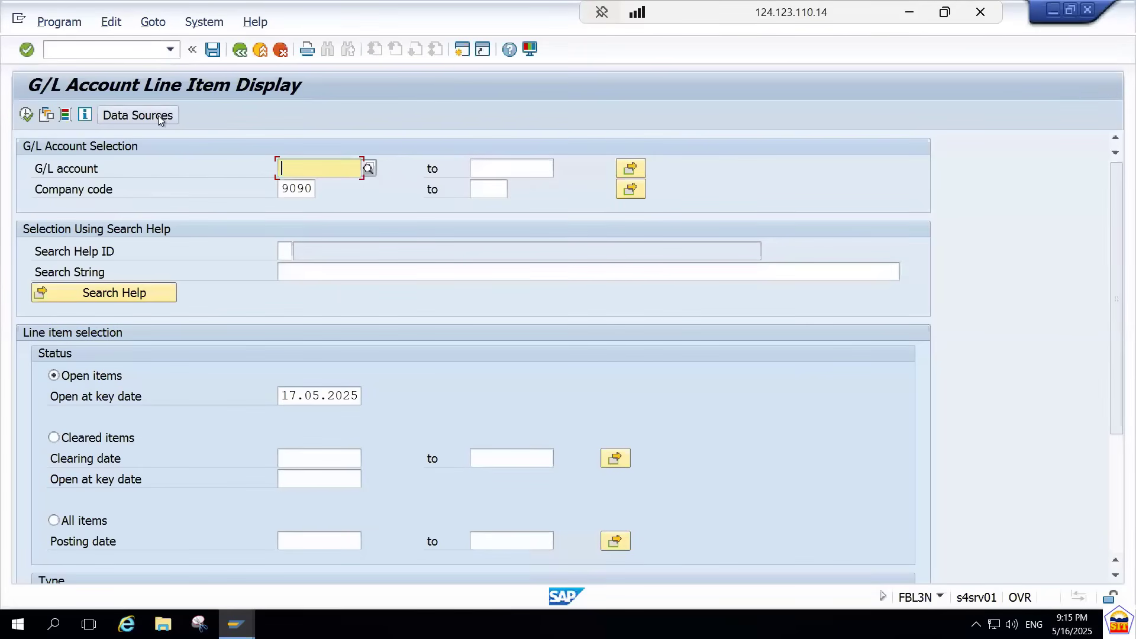
left_click(158, 116)
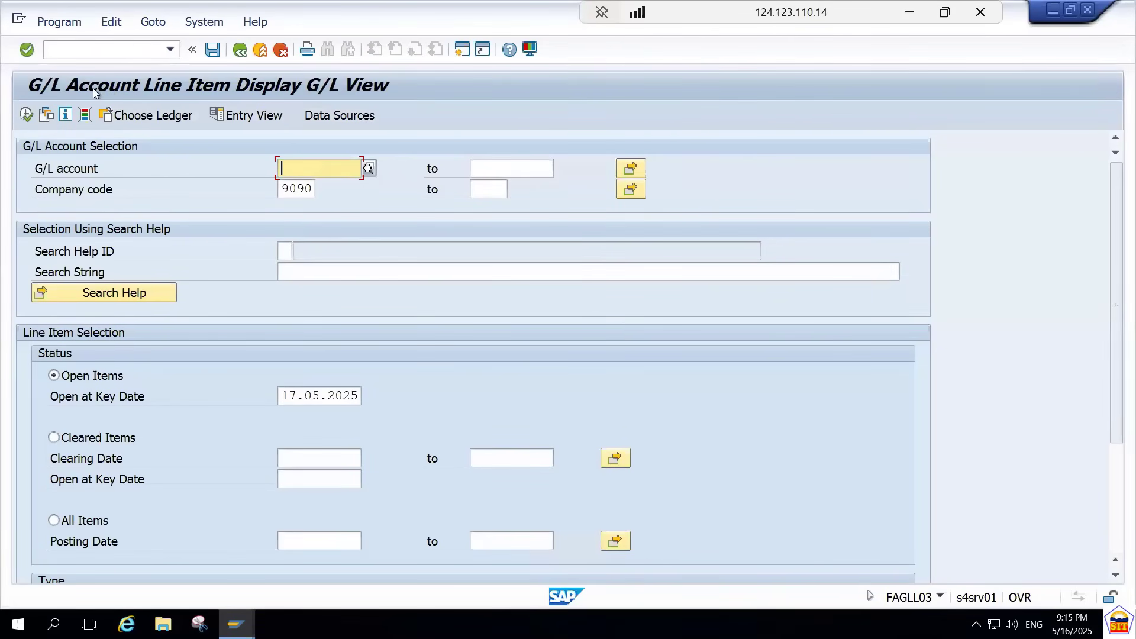
key("F3")
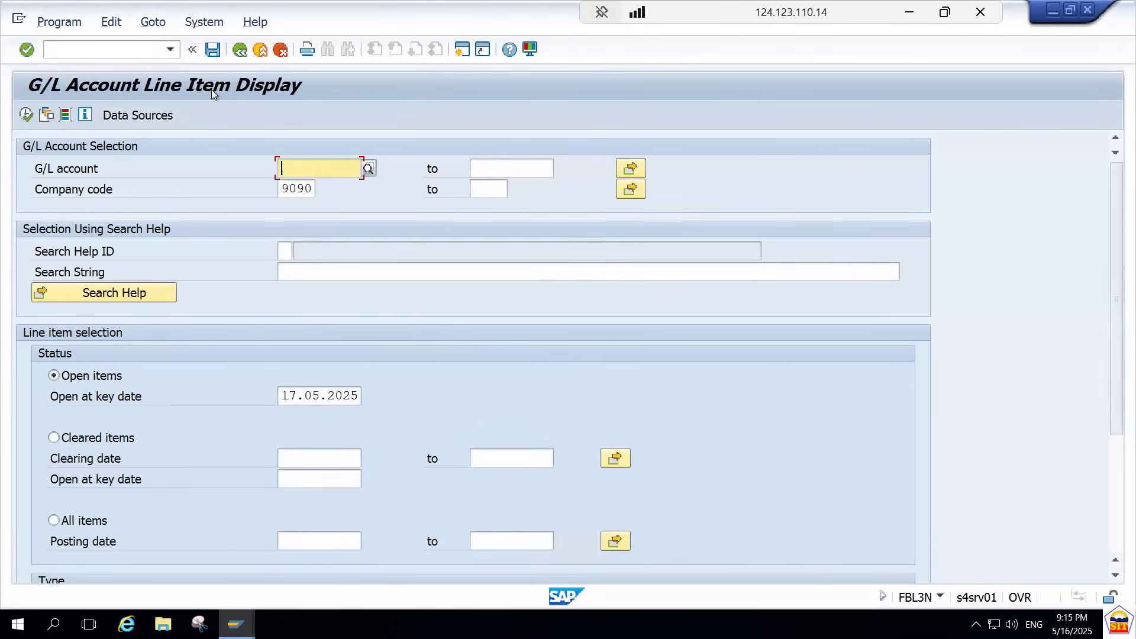
key("alt+Tab")
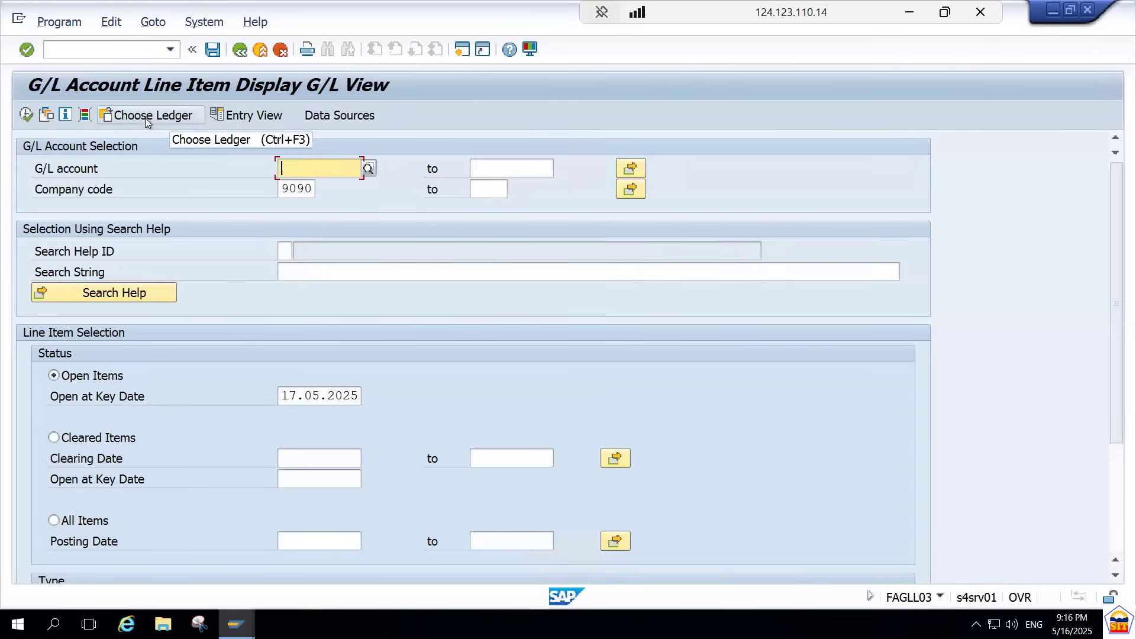
key("alt+Tab")
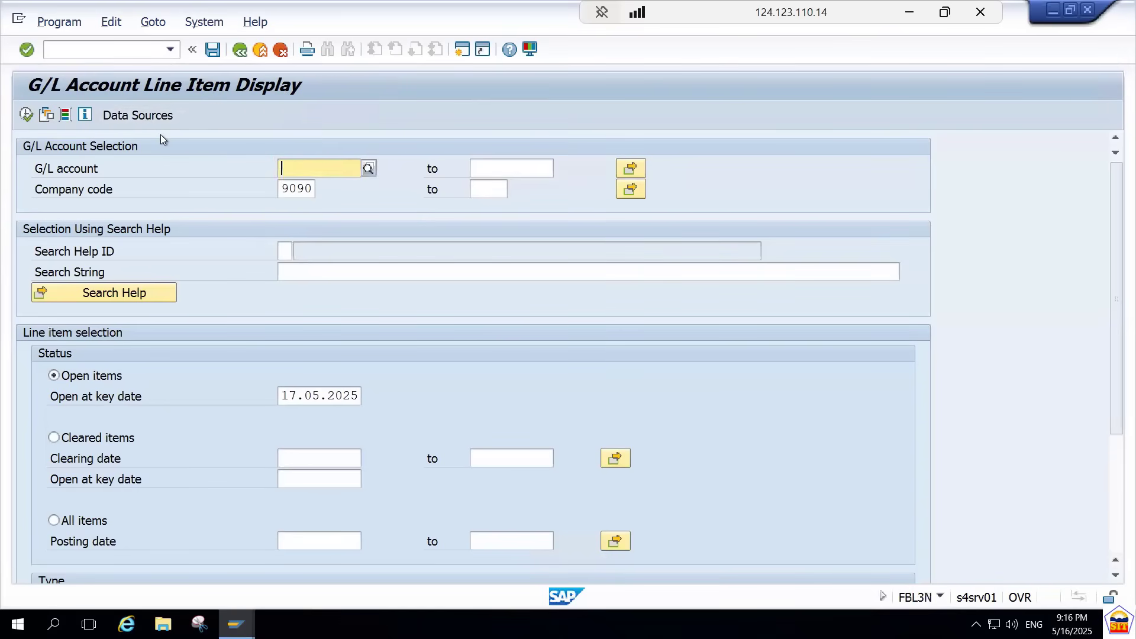
key("alt+Tab")
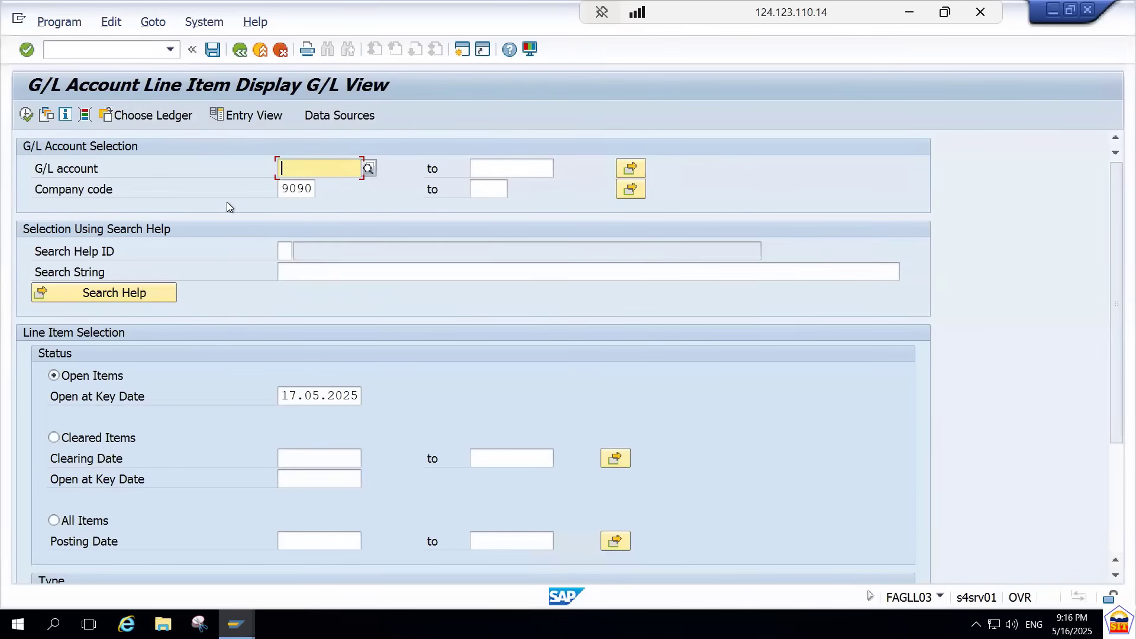
Step: Display the open line items of G/L account 200100 in ledger 0L, review them to the account total, and return to the selection
type("200100")
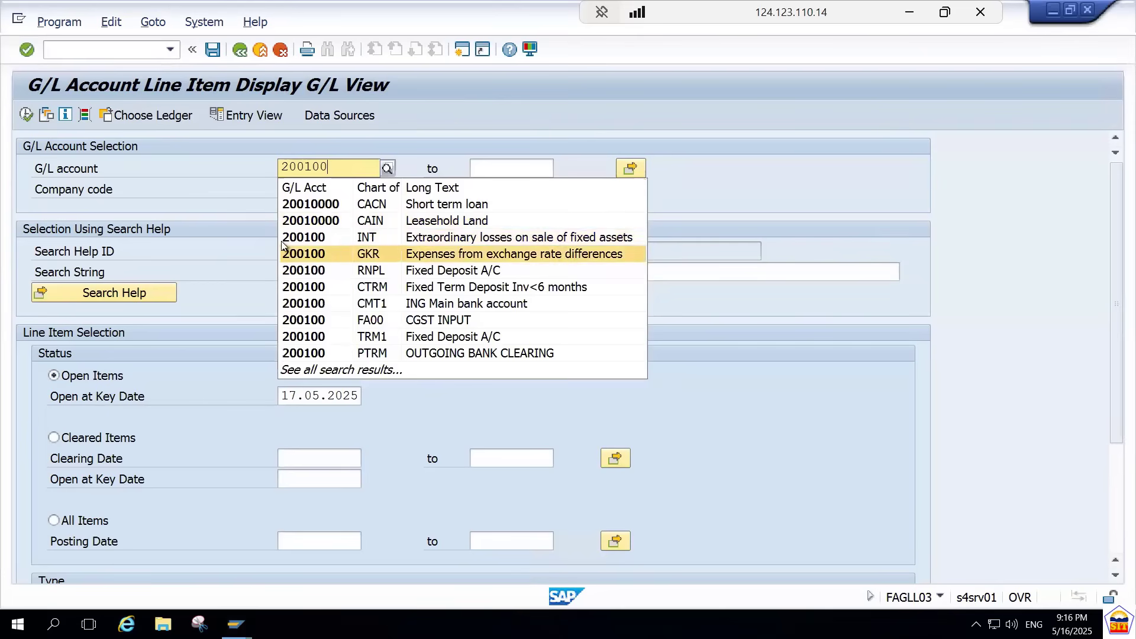
left_click(223, 226)
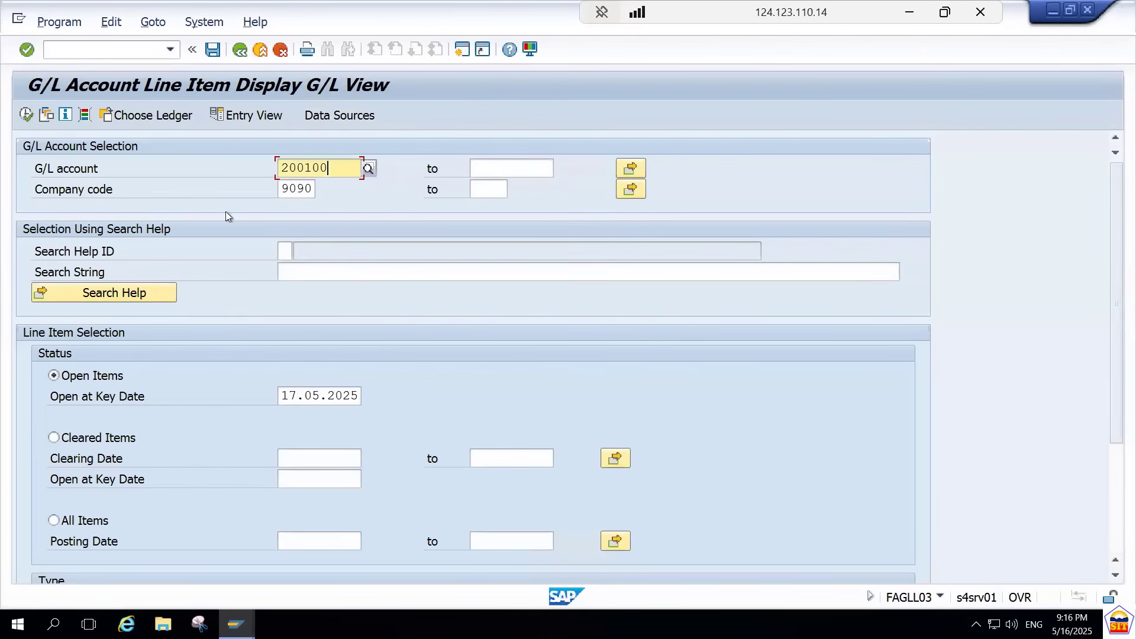
left_click(157, 119)
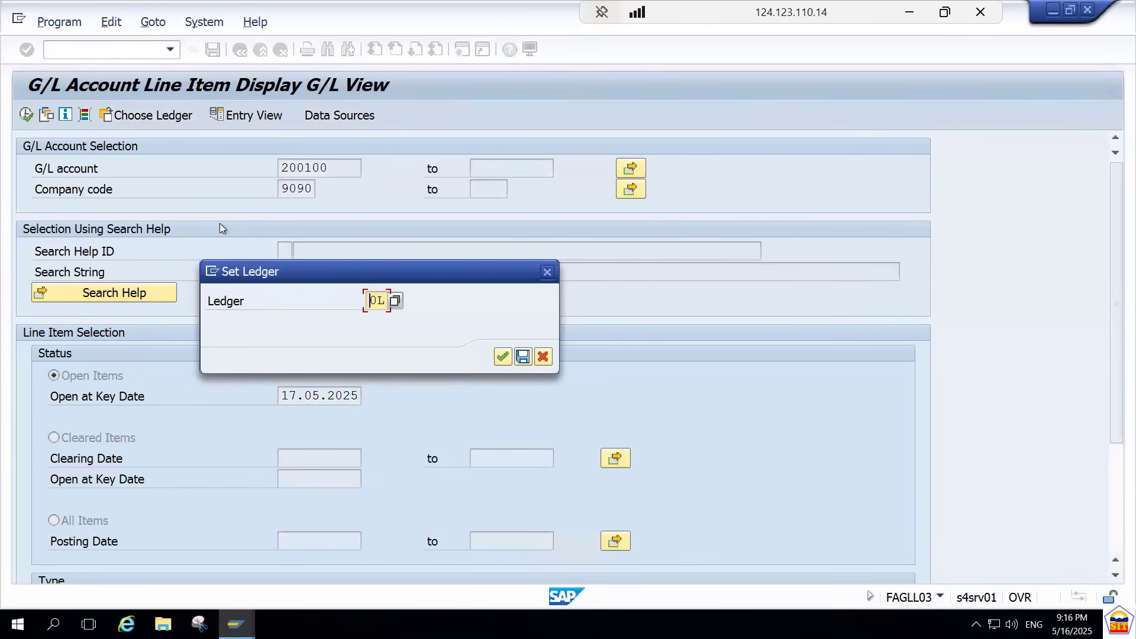
key("Return")
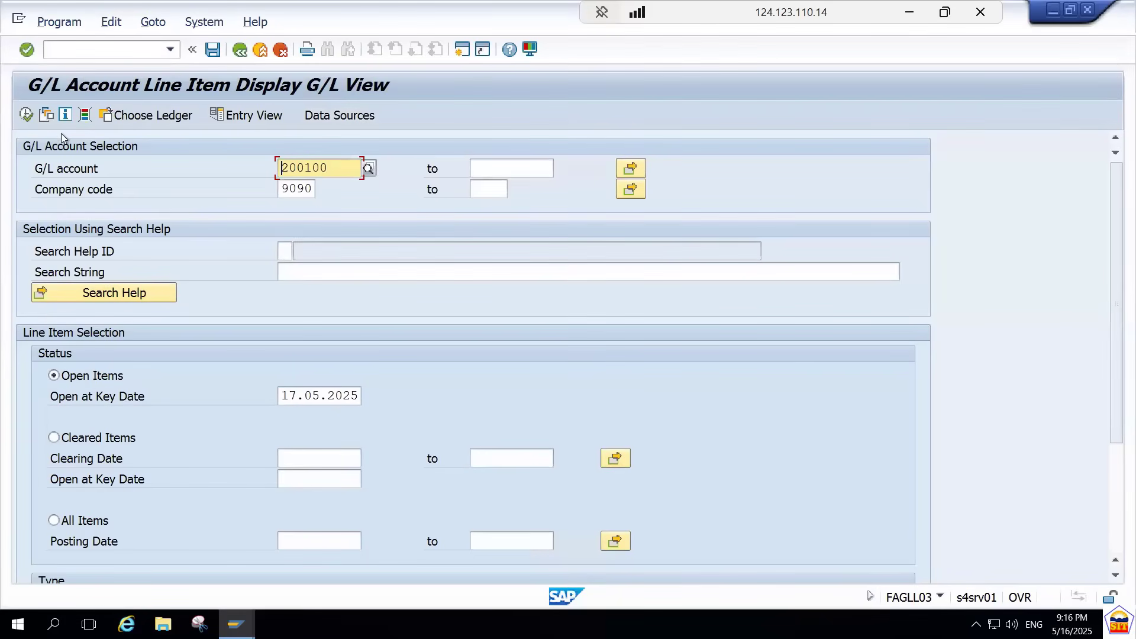
left_click(28, 118)
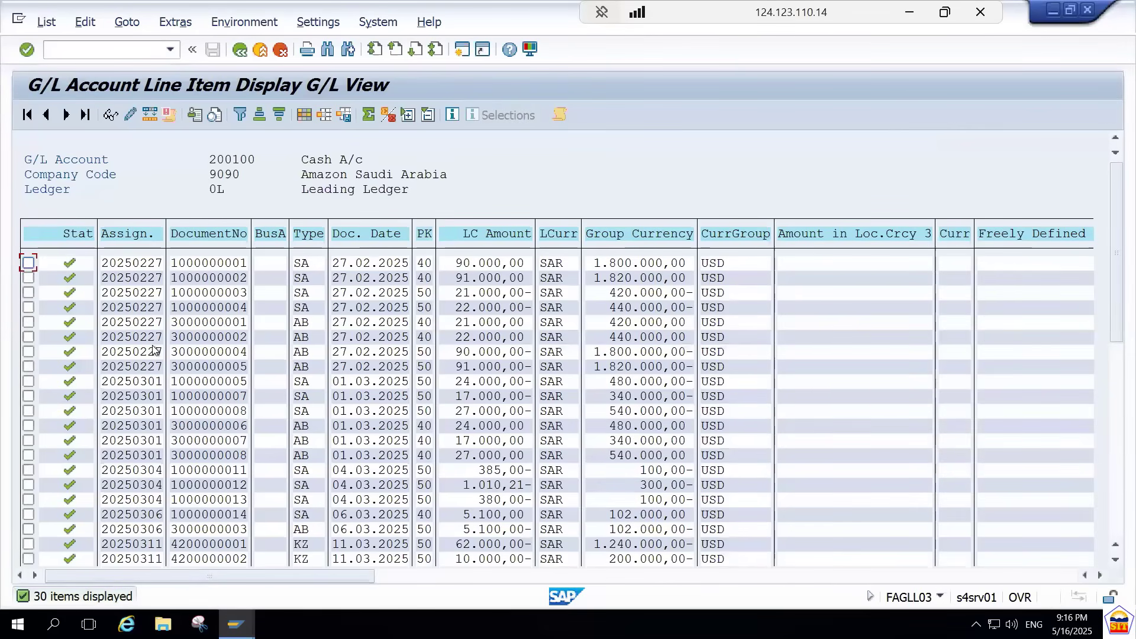
scroll(152, 349, "down", 10)
scroll(151, 349, "up", 5)
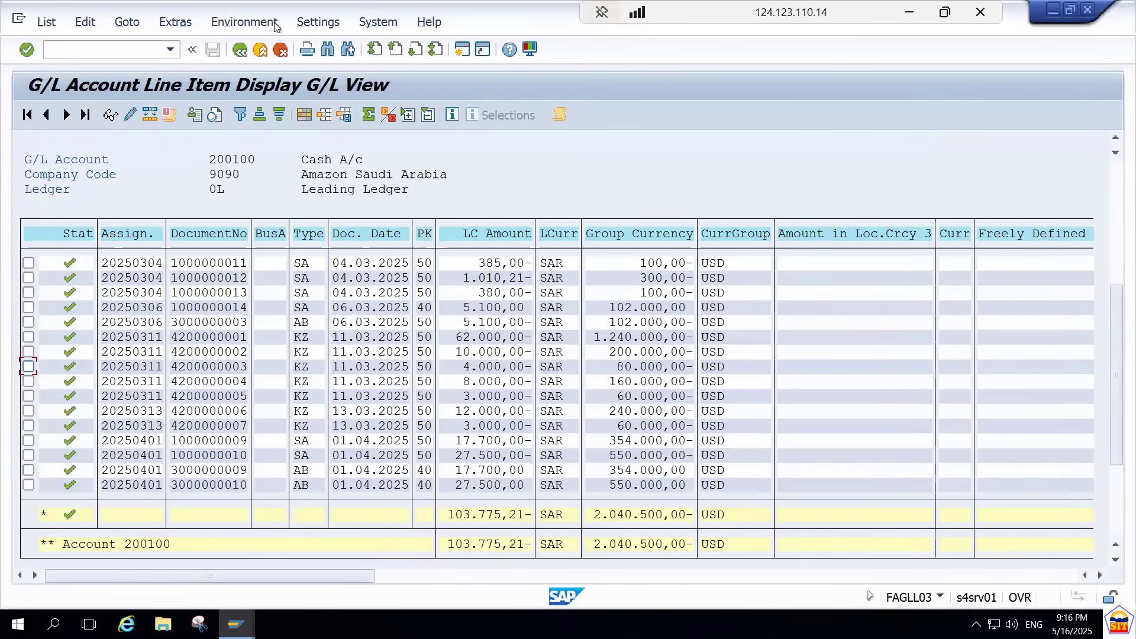
left_click(240, 51)
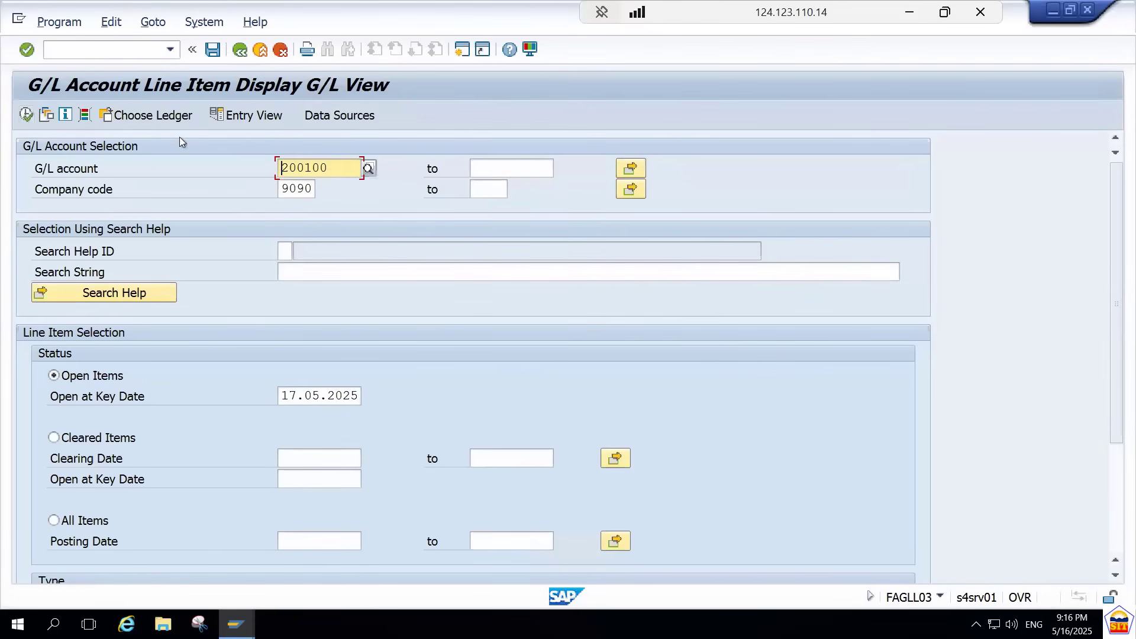
Step: Set the ledger to ML and display account 200100's open line items, reviewing them down to the account total
left_click(157, 117)
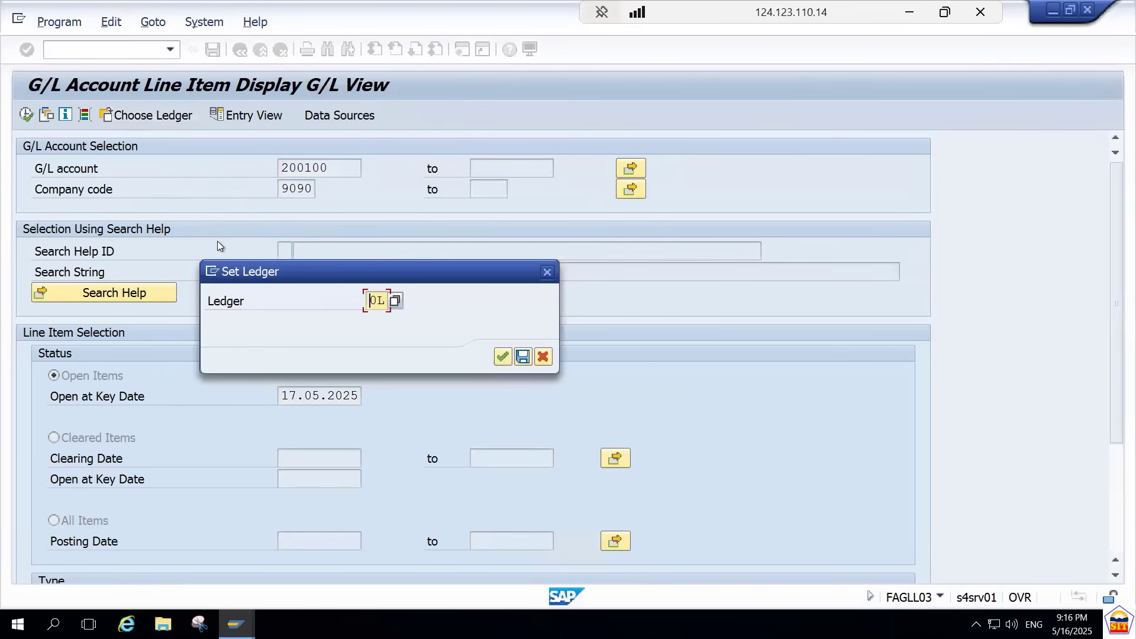
type("M")
key("Return")
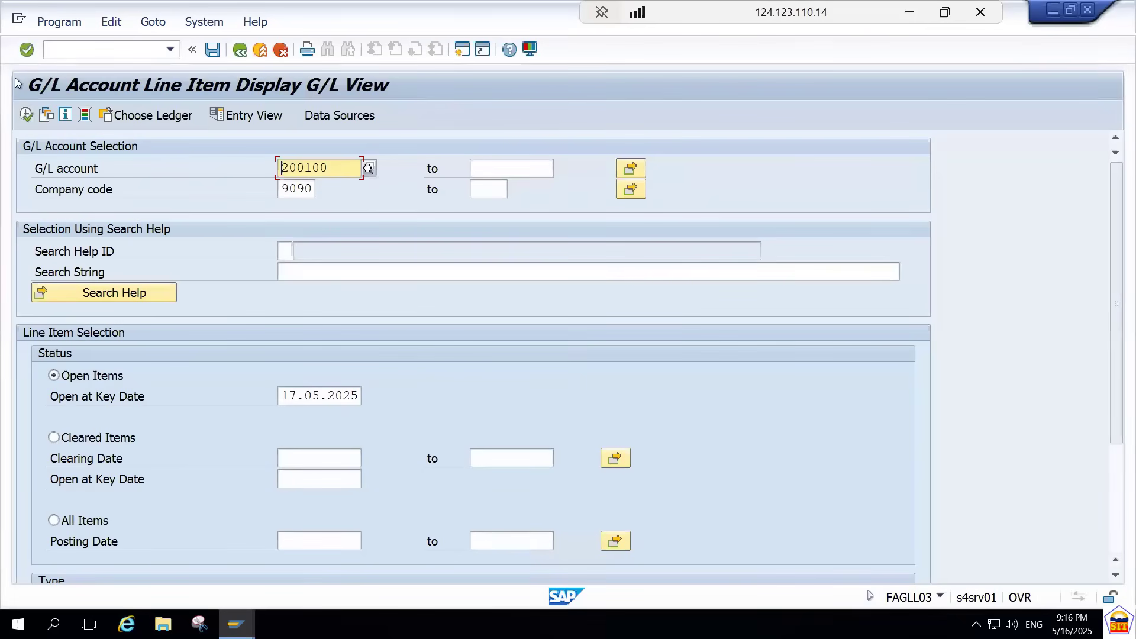
left_click(26, 113)
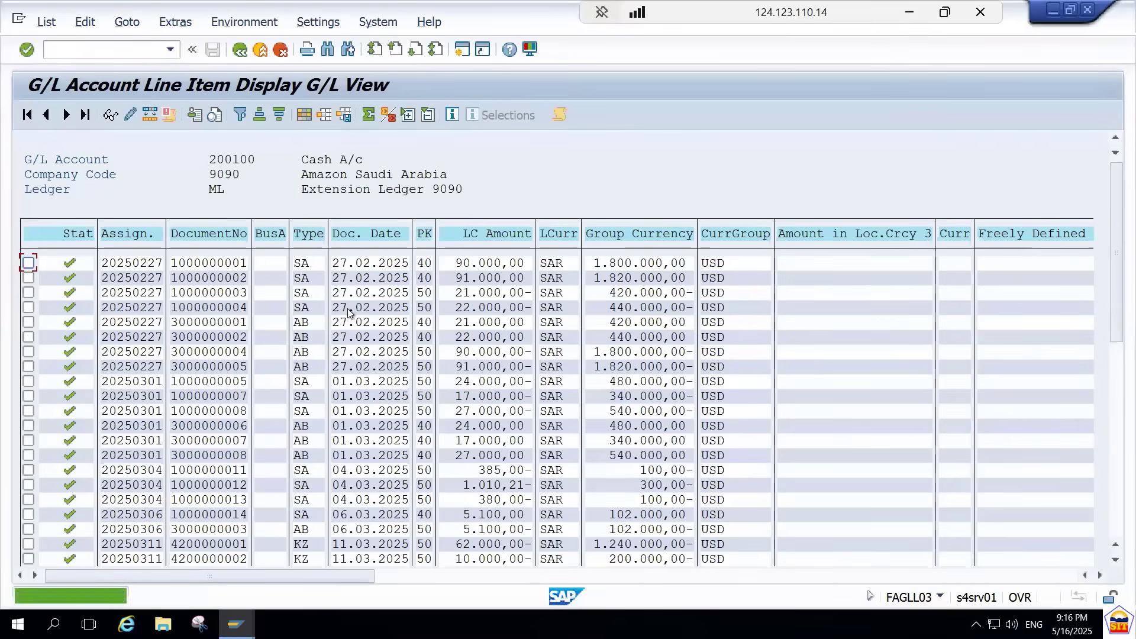
left_click(349, 313)
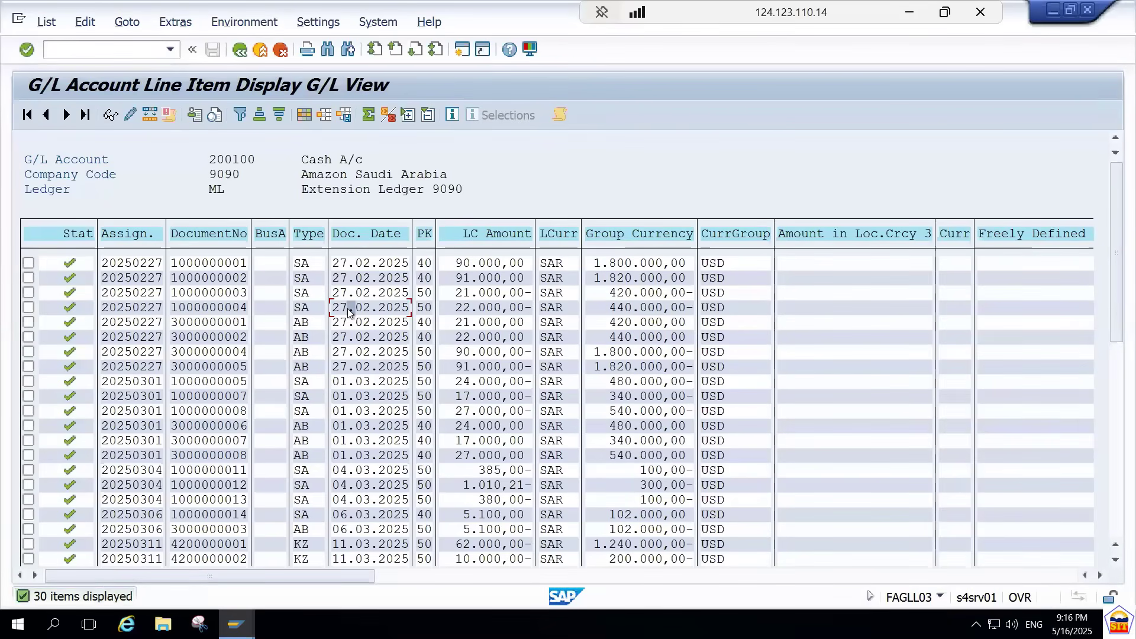
key("Page_Down")
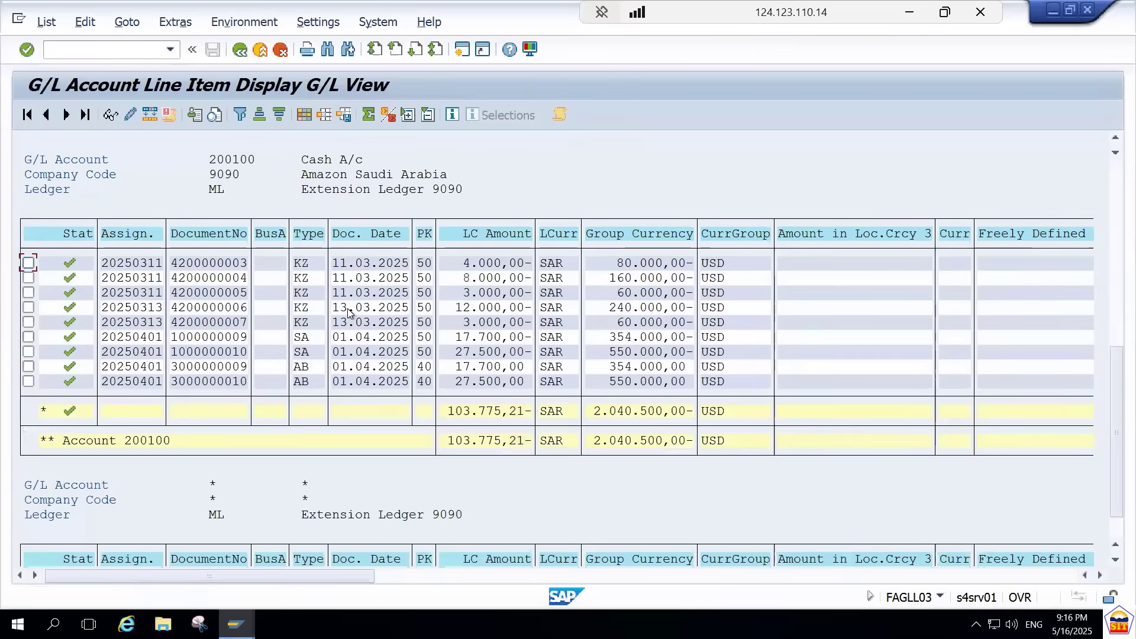
key("Page_Down")
key("Page_Up")
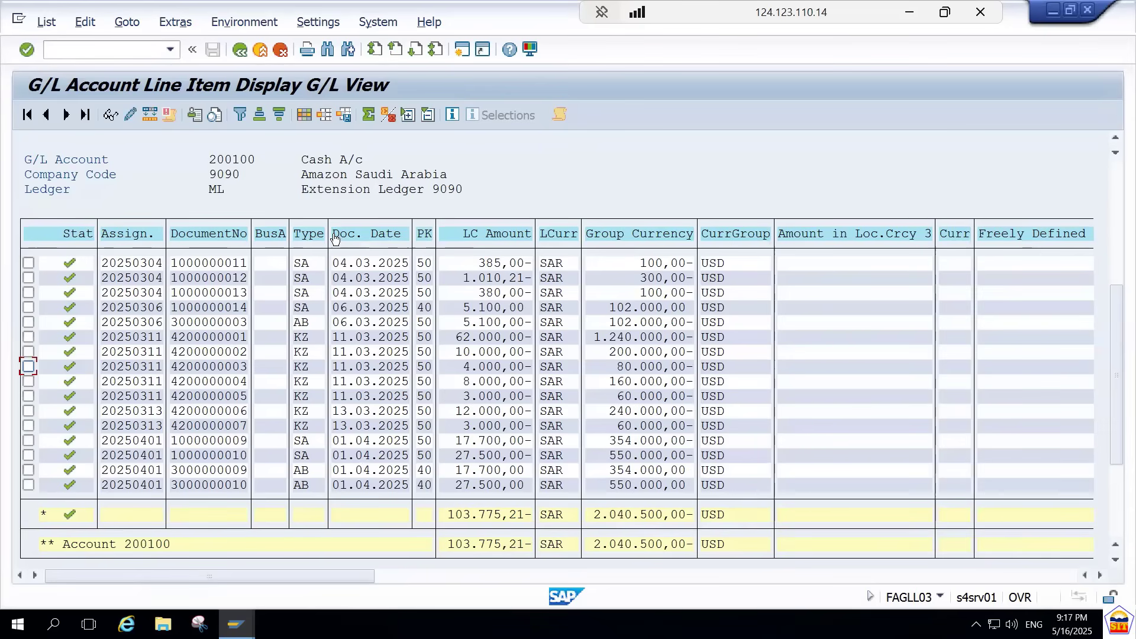
Step: Check the posting transaction code in the PDF guide, and open transaction FB01 to view its header fields
left_click(128, 50)
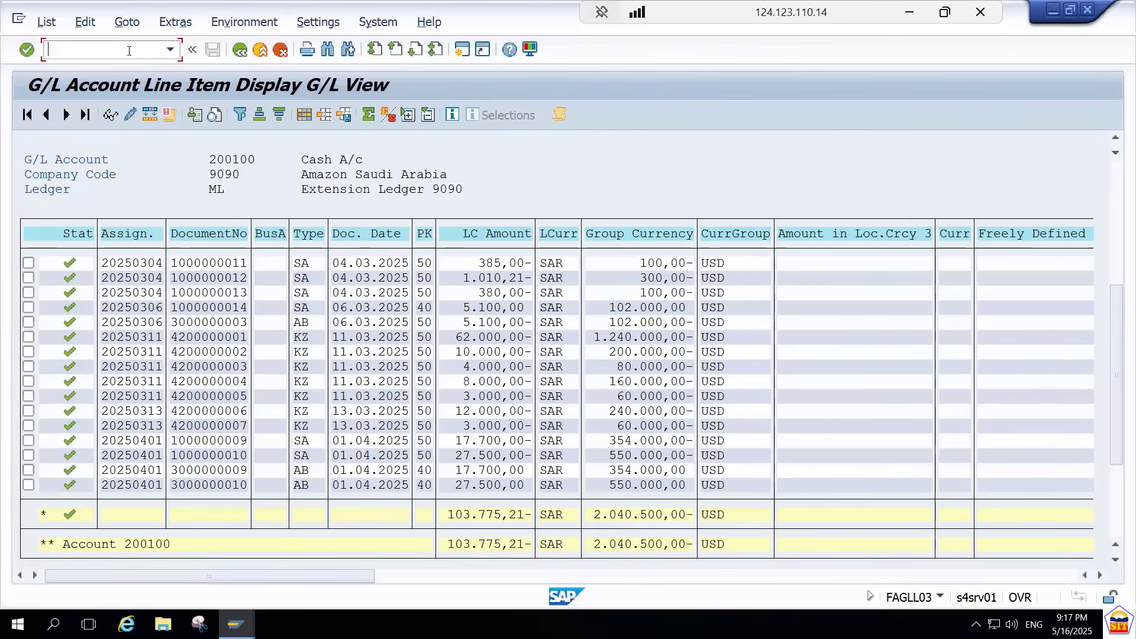
type("/nf")
left_click(910, 12)
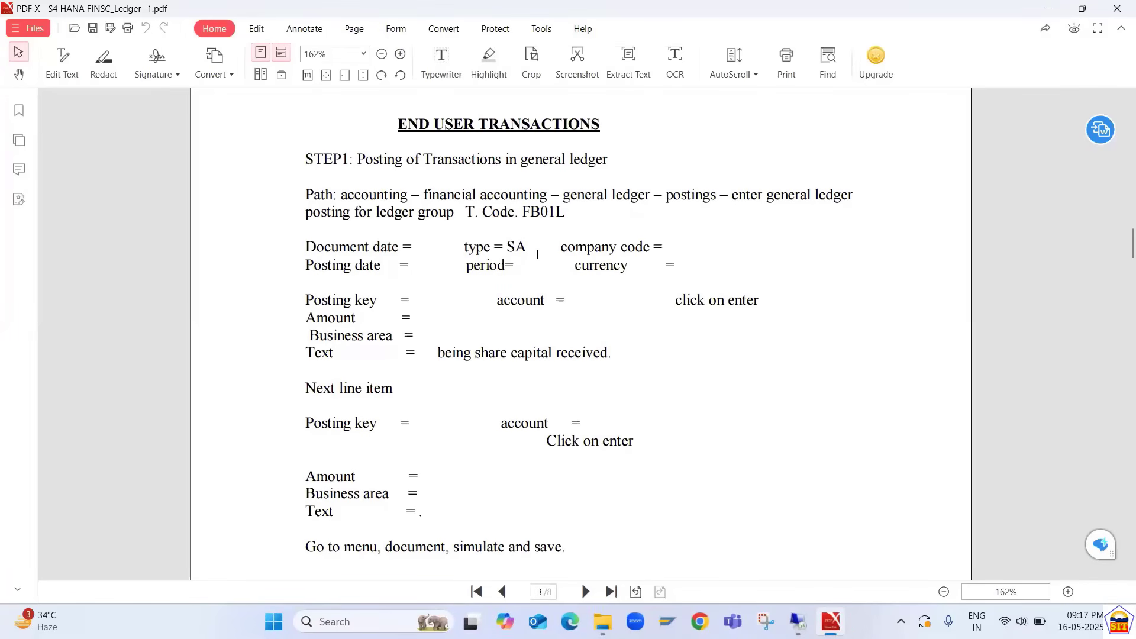
key("alt+Tab")
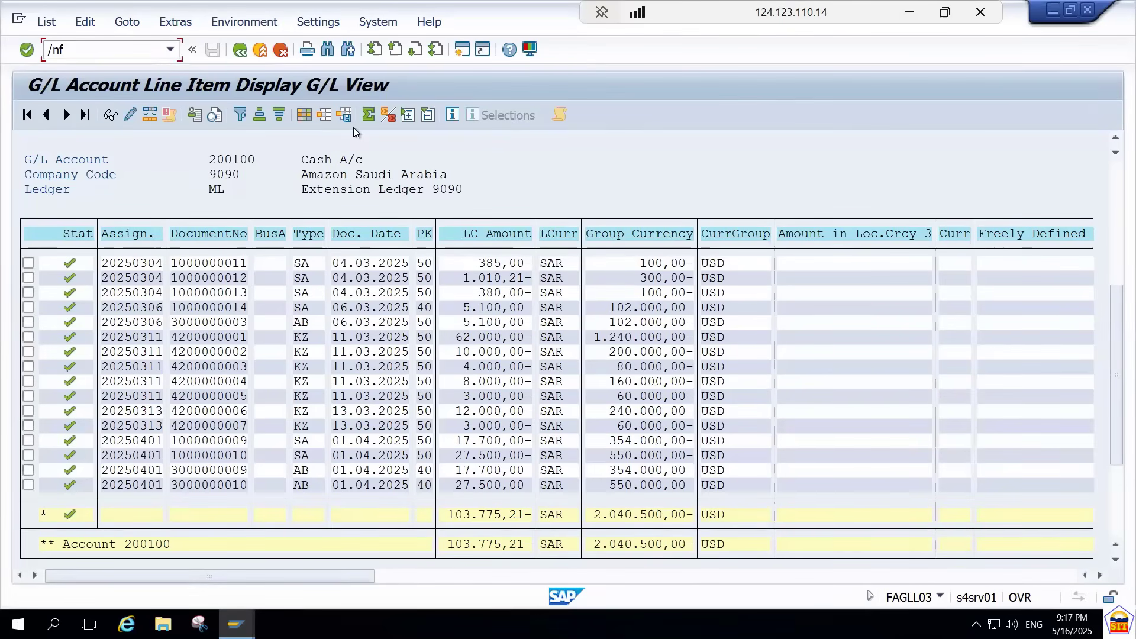
type("b01")
key("Return")
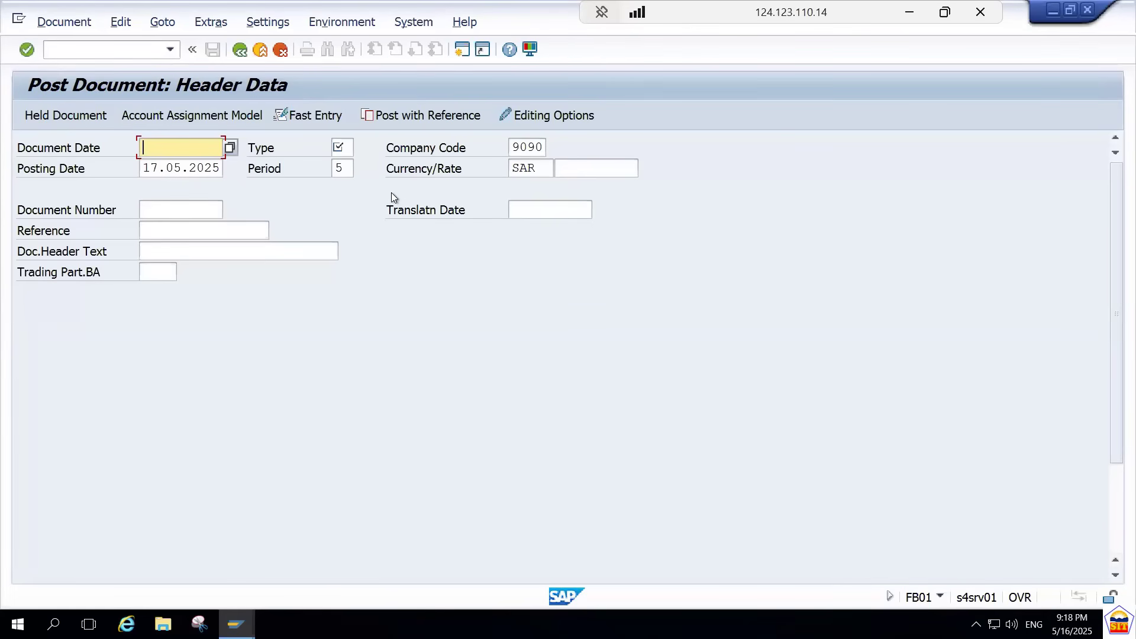
Step: Open general posting for a ledger group with transaction FB01L and go to its ledger group field
left_click(114, 46)
type("/nfb01")
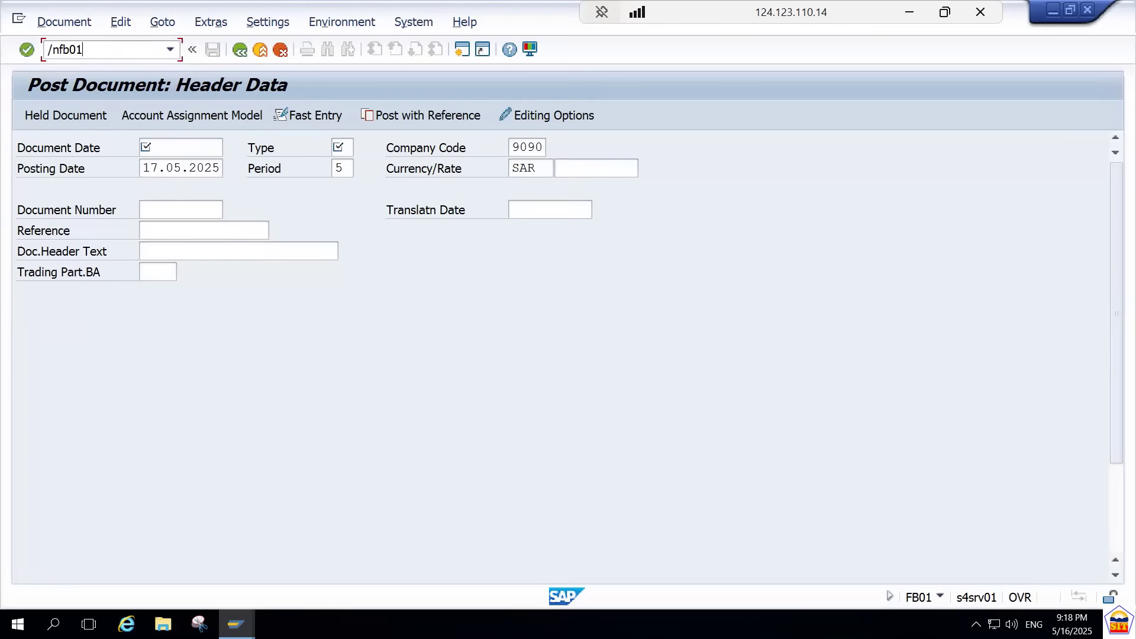
type("l")
key("Return")
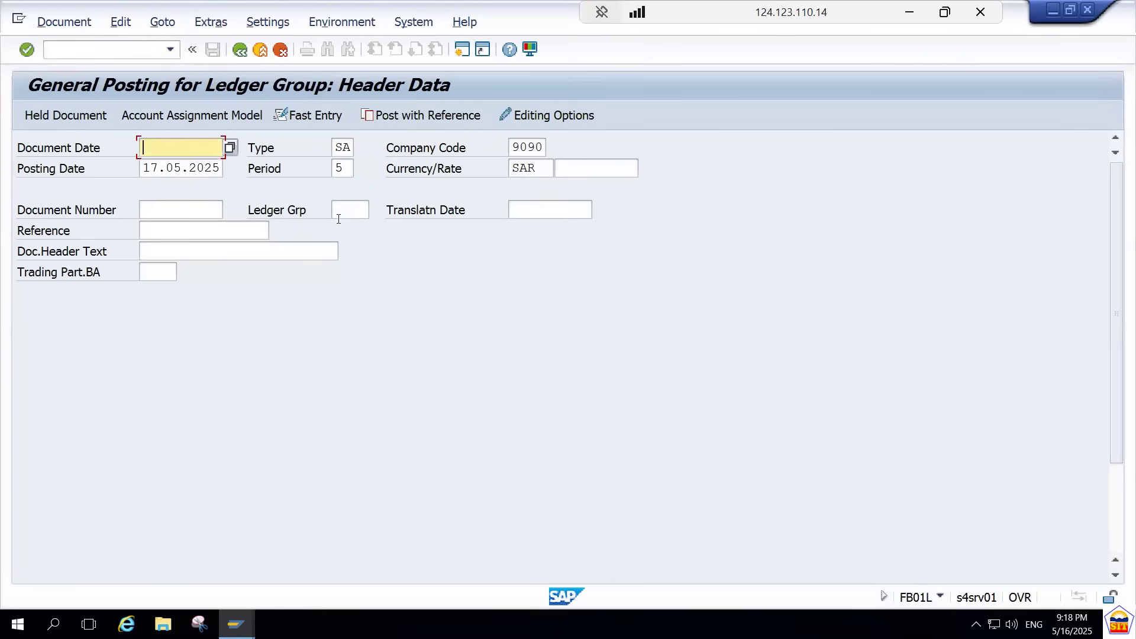
left_click(345, 208)
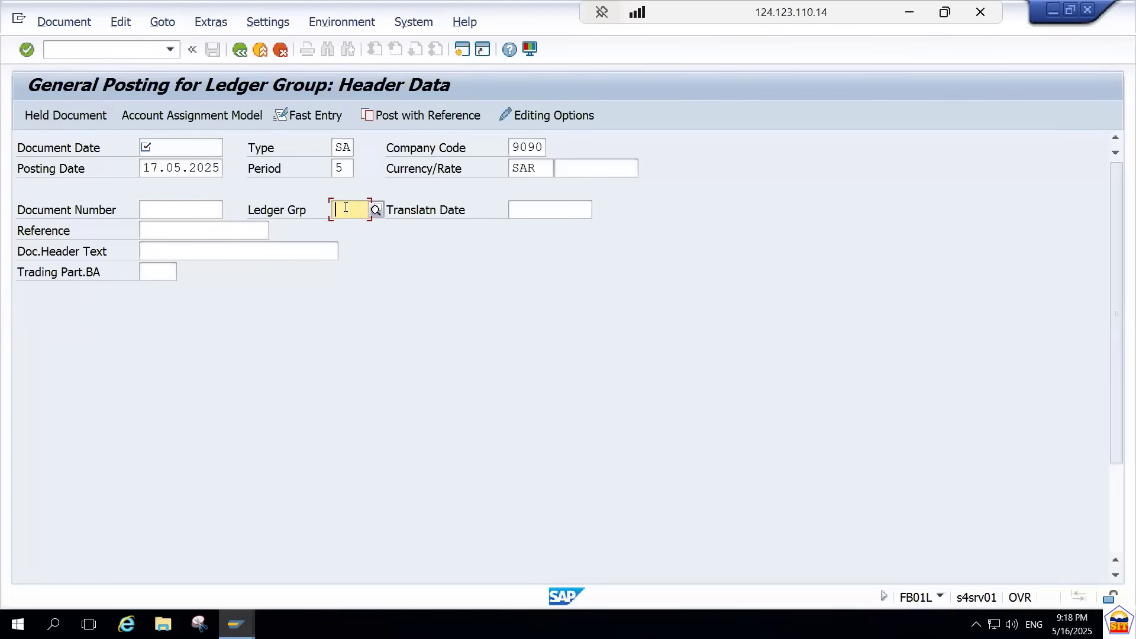
Step: Set the document date to 17.05.2025 and the ledger group to ML in the posting header
left_click(165, 144)
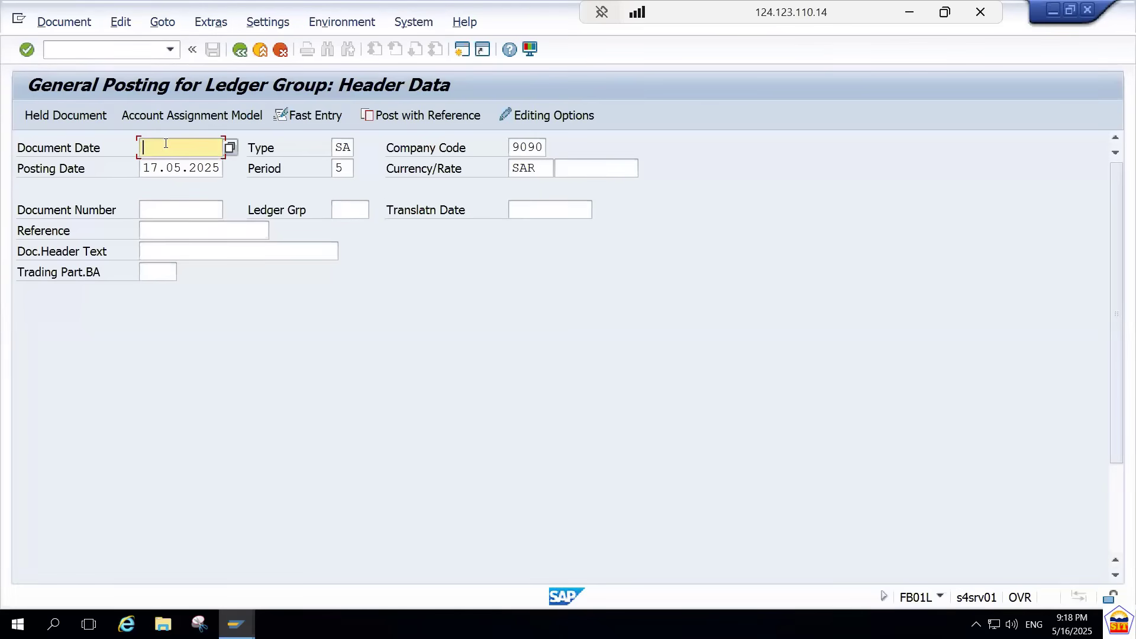
type("17.05.2025")
key("Tab")
key("Tab")
key("Tab")
key("Tab")
key("Tab")
key("Tab")
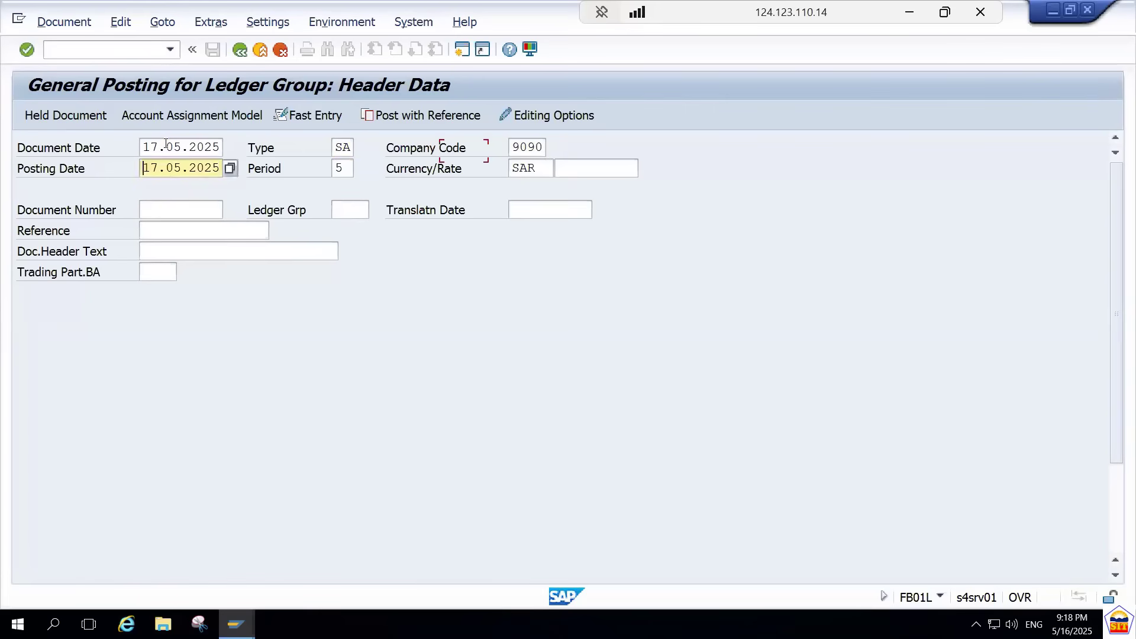
key("Tab")
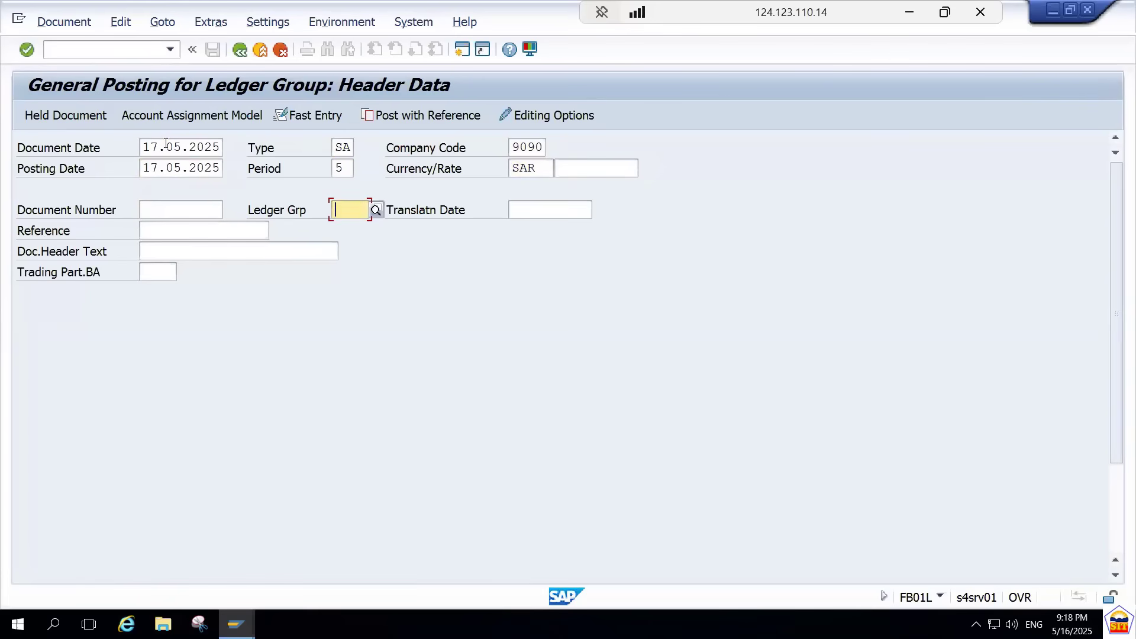
type("ML")
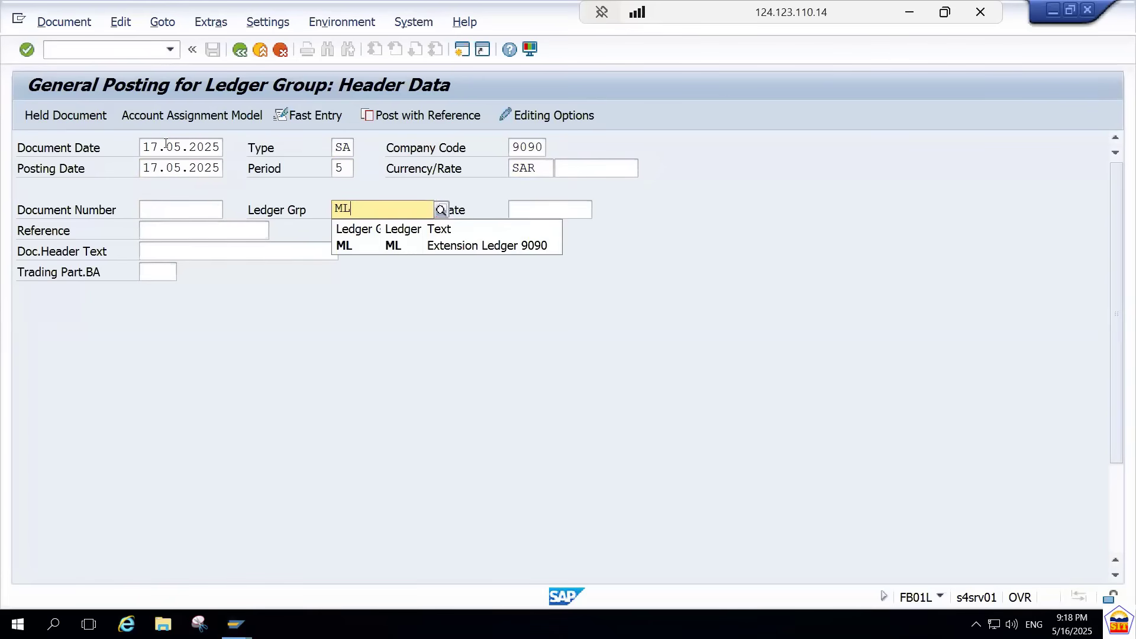
key("Down")
Step: Enter account 400100 for the first line item with posting key 40 and continue to its item details
key("Tab")
key("Tab")
key("Tab")
key("Tab")
key("Tab")
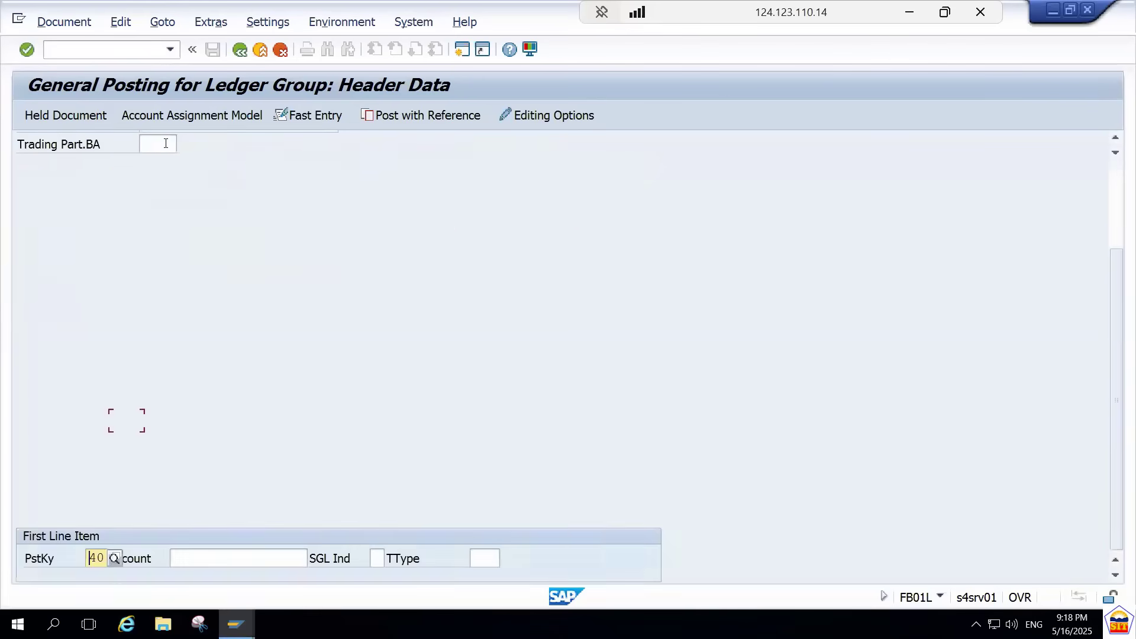
key("Tab")
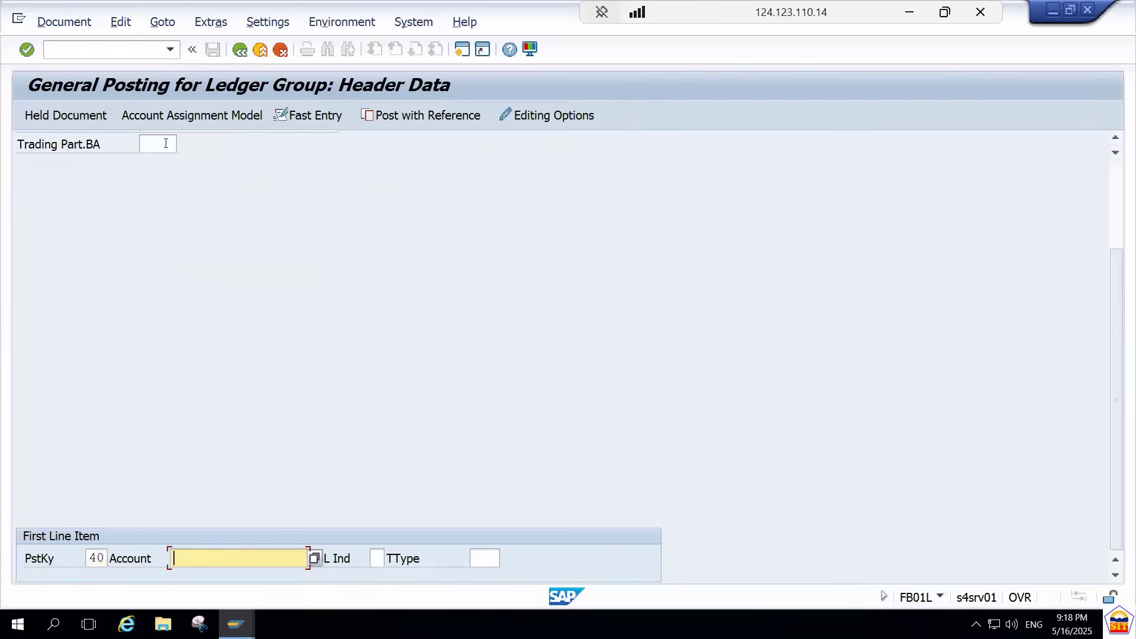
type("400100")
key("Return")
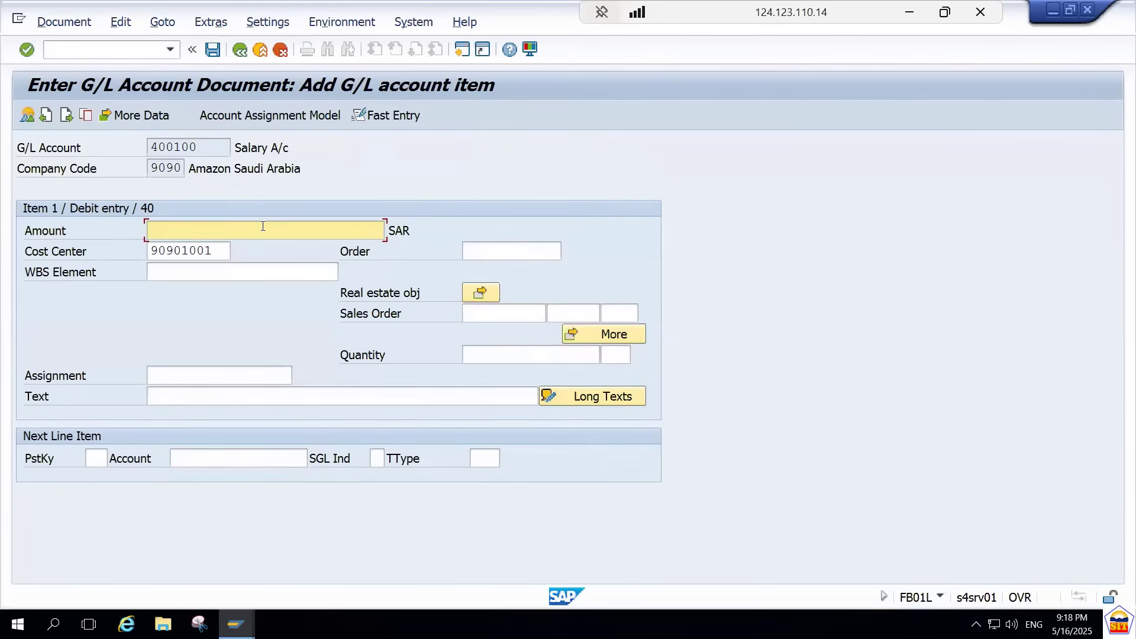
Step: Enter amount 7777 and the text "additional posting" for the salary debit item
type("7777")
key("Tab")
key("Tab")
key("Tab")
key("Tab")
key("Tab")
key("Tab")
key("Tab")
key("Tab")
key("Tab")
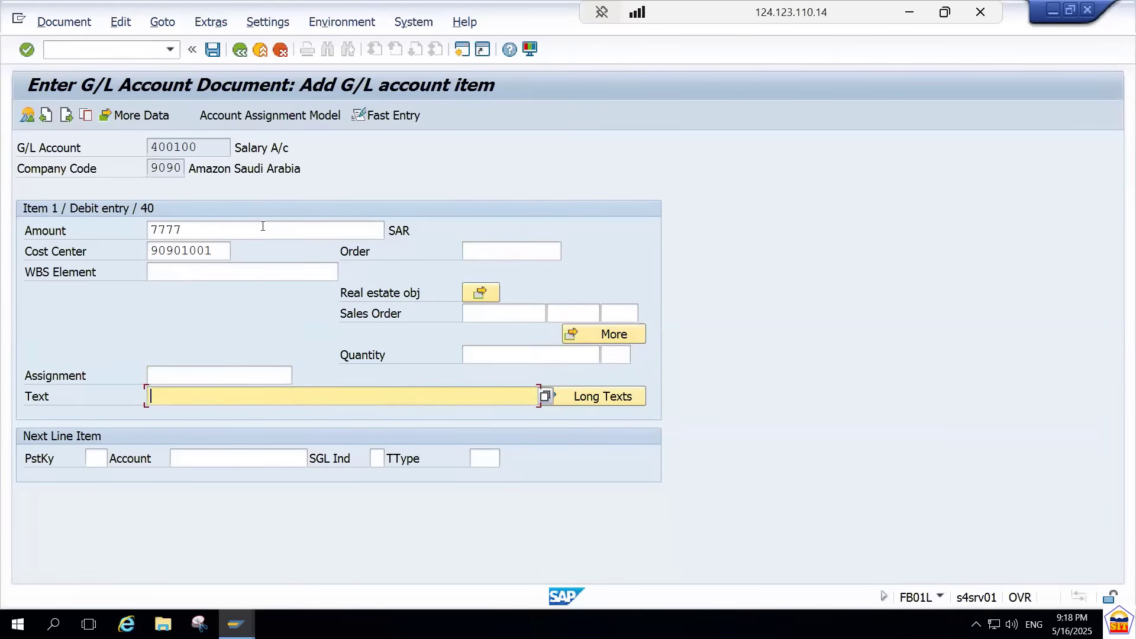
type("additional posting")
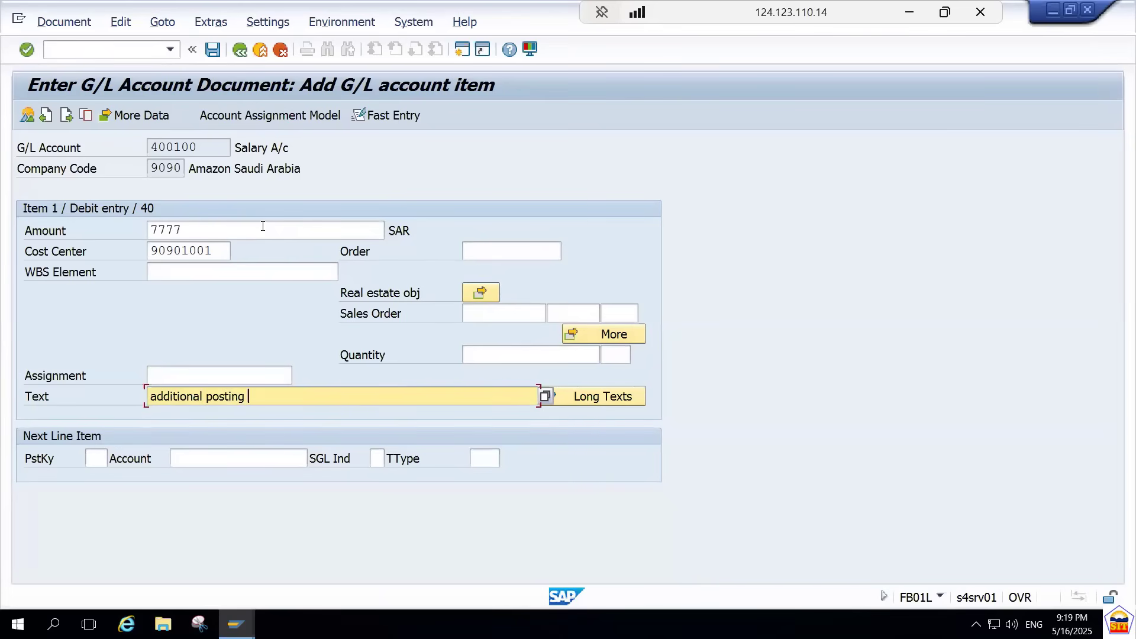
Step: Add the next line item with posting key 50 and account 200100
key("Tab")
key("Tab")
key("Tab")
key("shift+Tab")
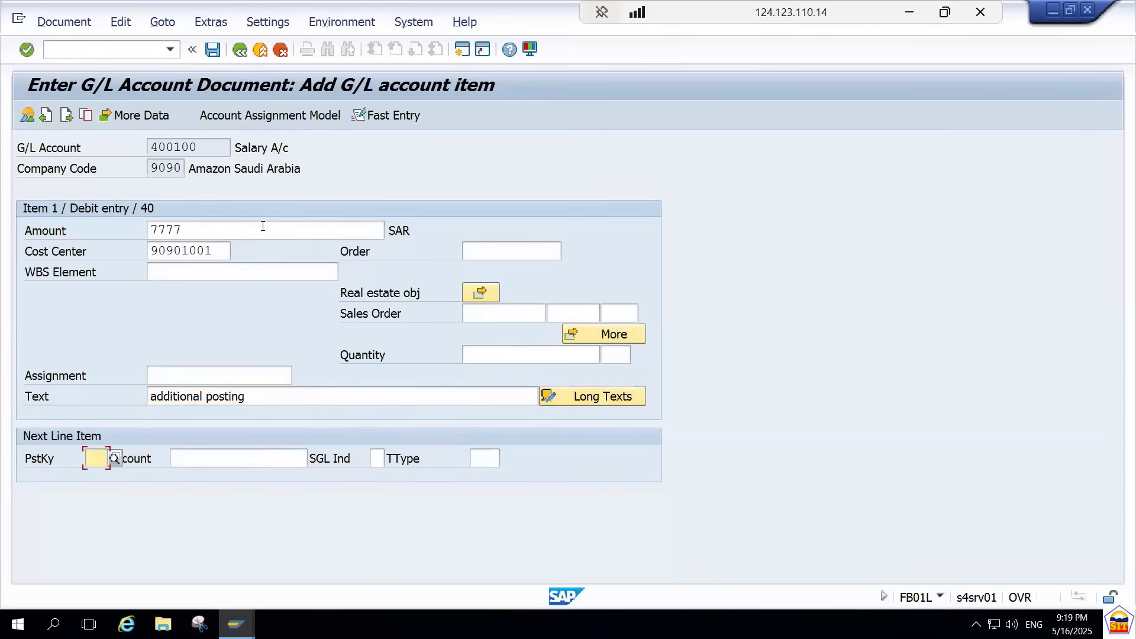
type("50")
key("Tab")
type("200100")
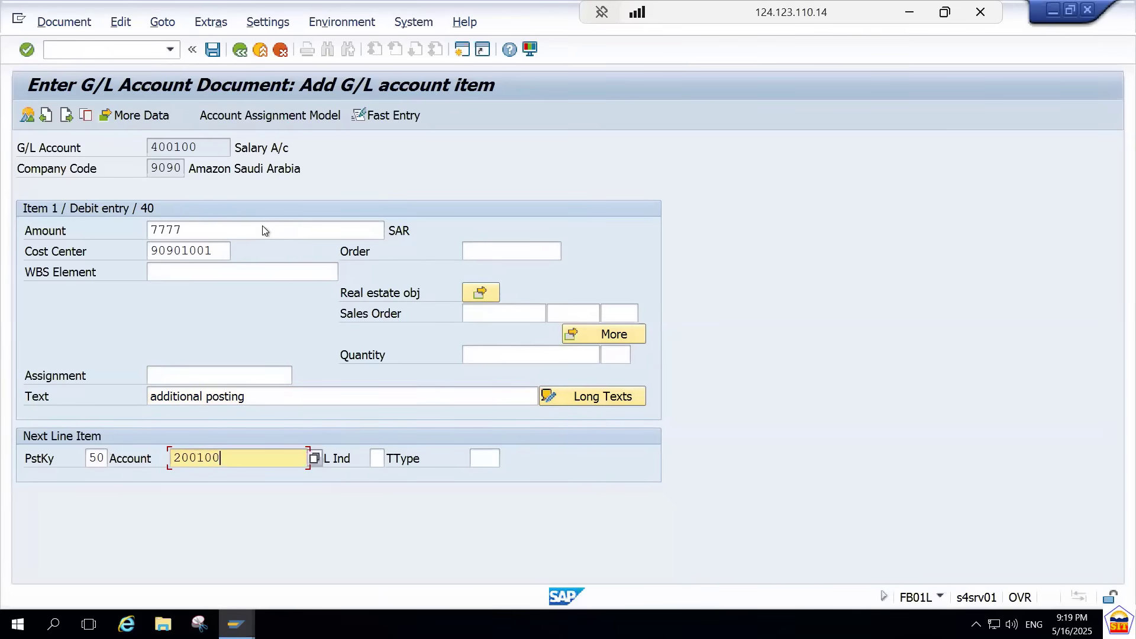
key("Return")
Step: Complete the cash credit item with amount * and text +, then simulate and post the document
key("Tab")
key("Tab")
key("Tab")
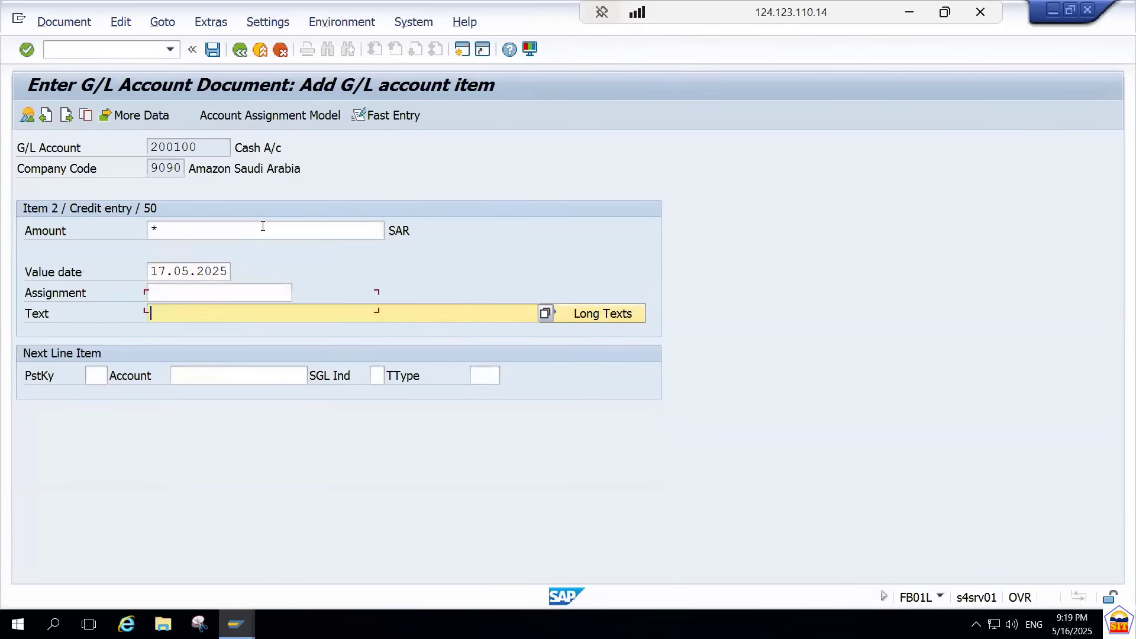
type("+")
left_click(27, 115)
left_click(213, 51)
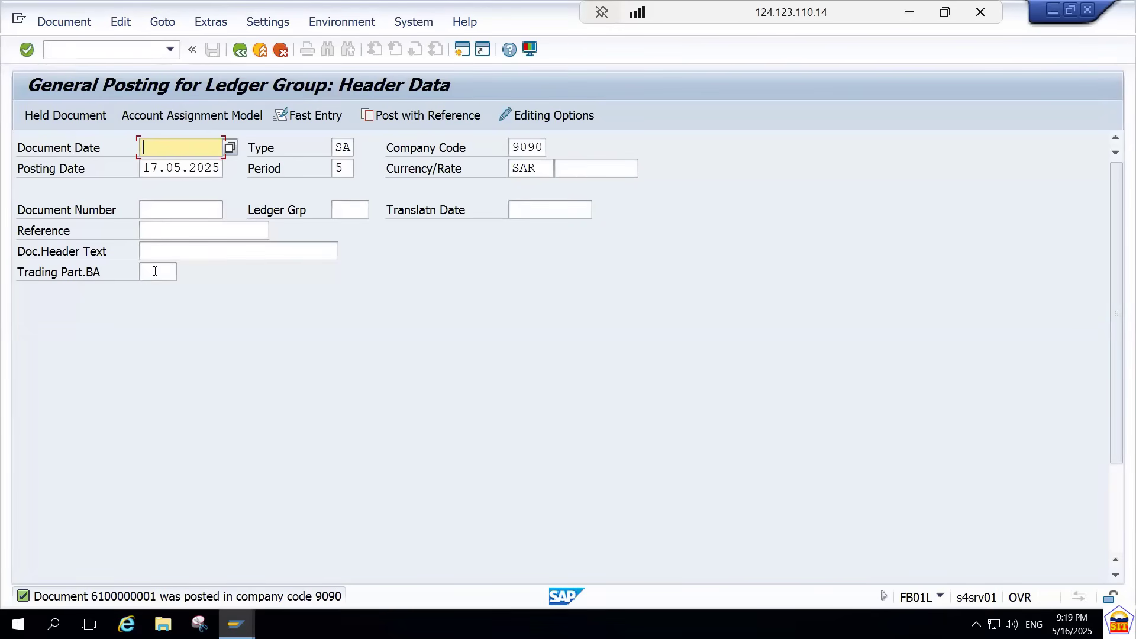
Step: Display the document just posted, check its ledger group, and switch to its general ledger view
left_click(83, 26)
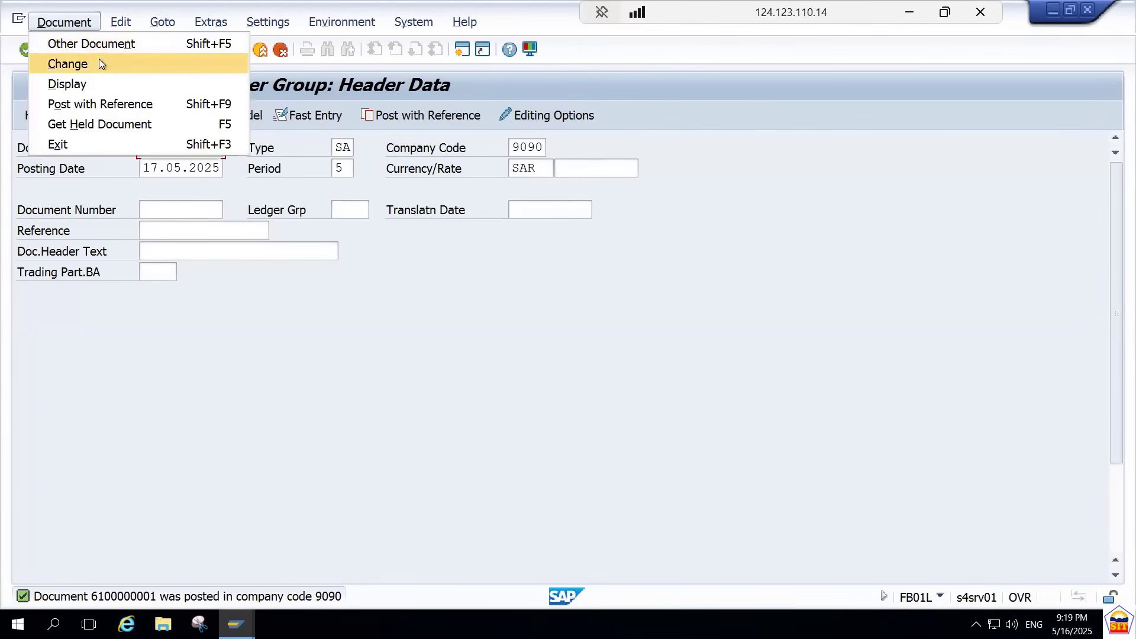
left_click(112, 89)
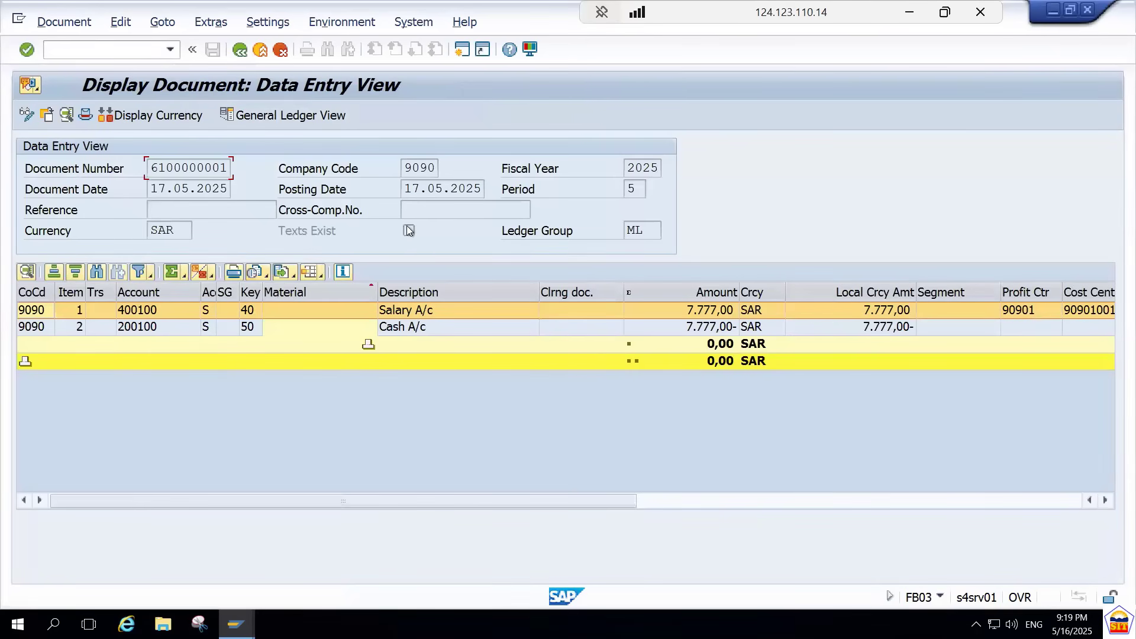
left_click(631, 231)
left_click(319, 118)
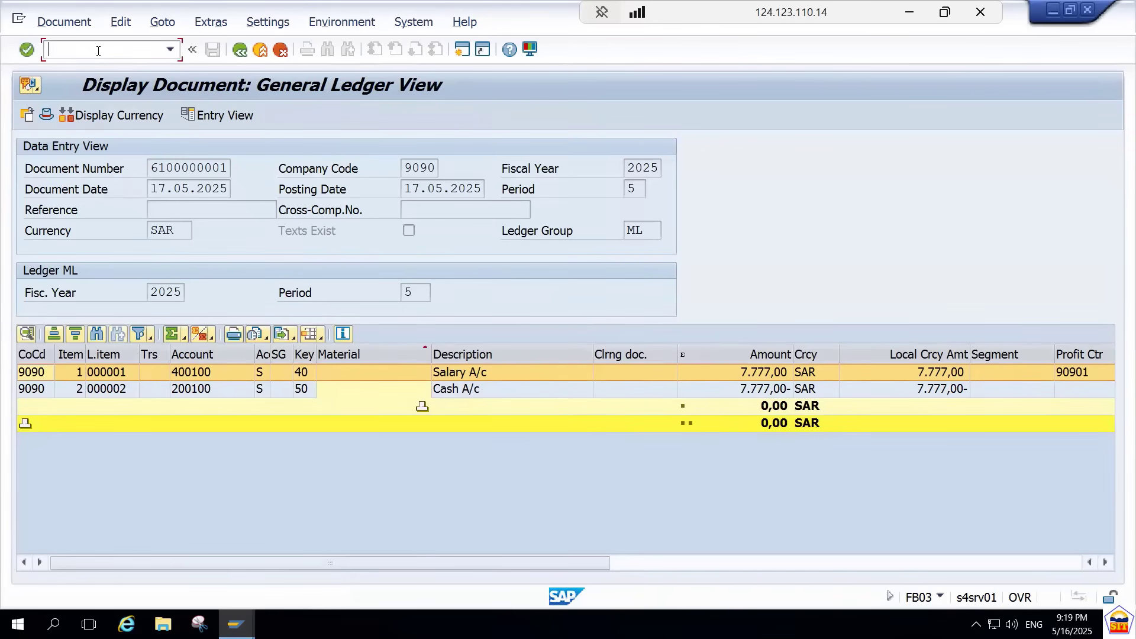
Step: Open the G/L account balance display with transaction FAGLB03
type("/nfb03")
key("Return")
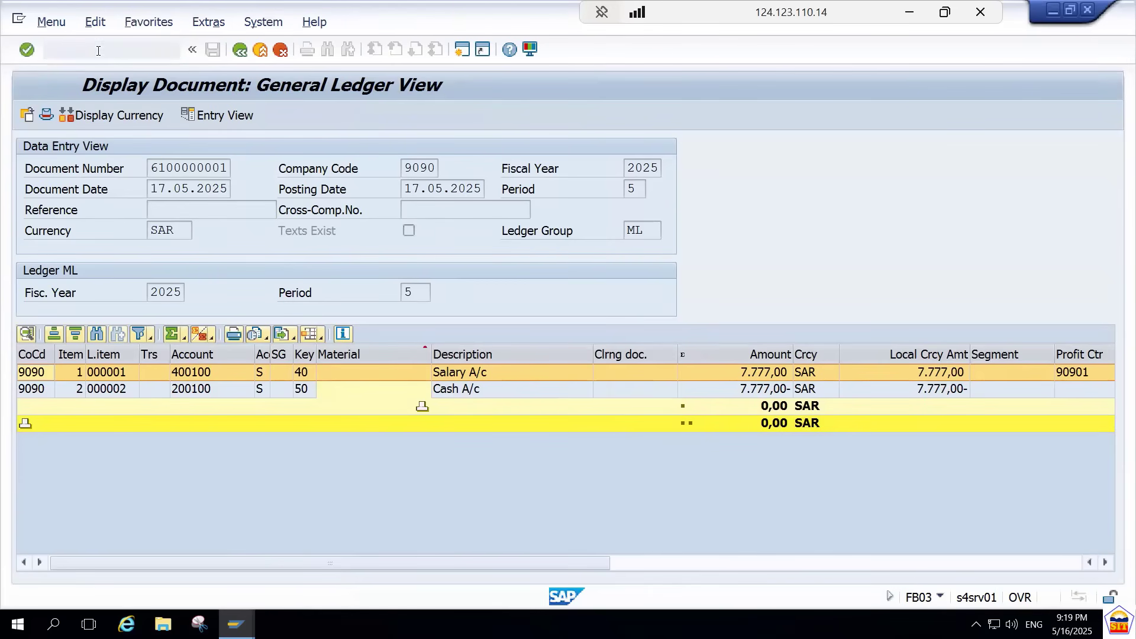
type("f")
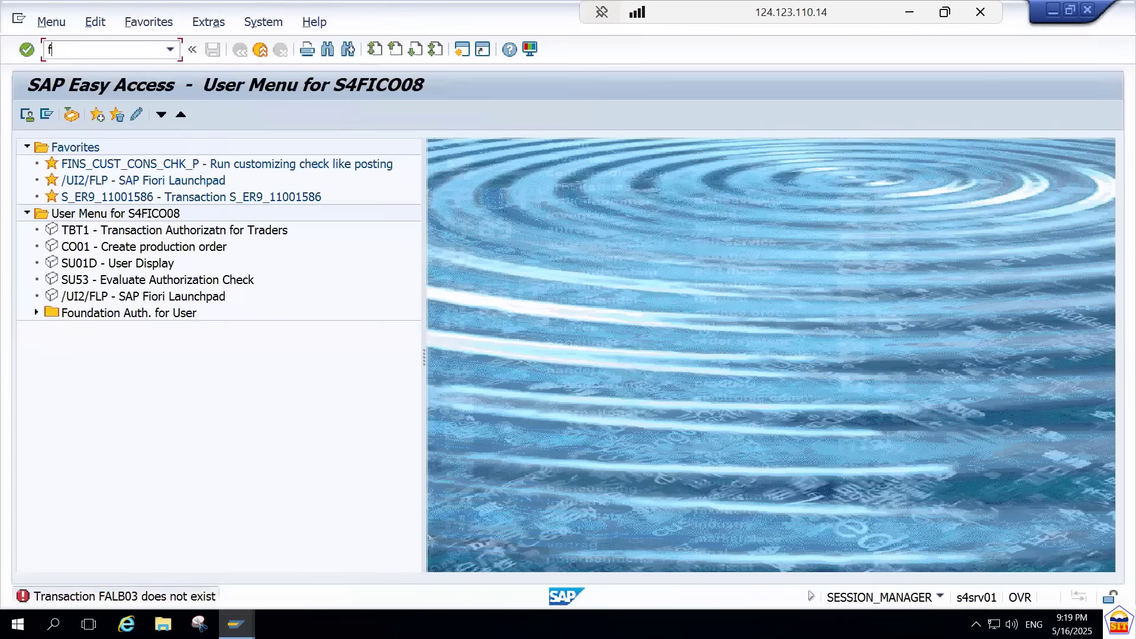
type("aglb03")
key("Return")
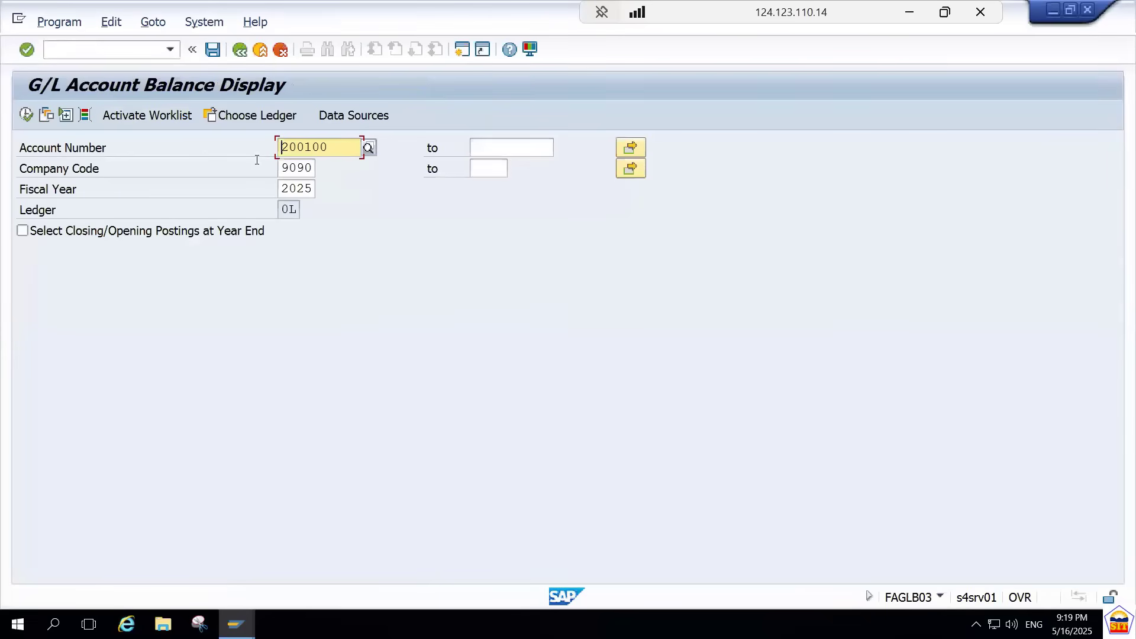
Step: Replace the account number in the balance selection with 400100
type("20010040")
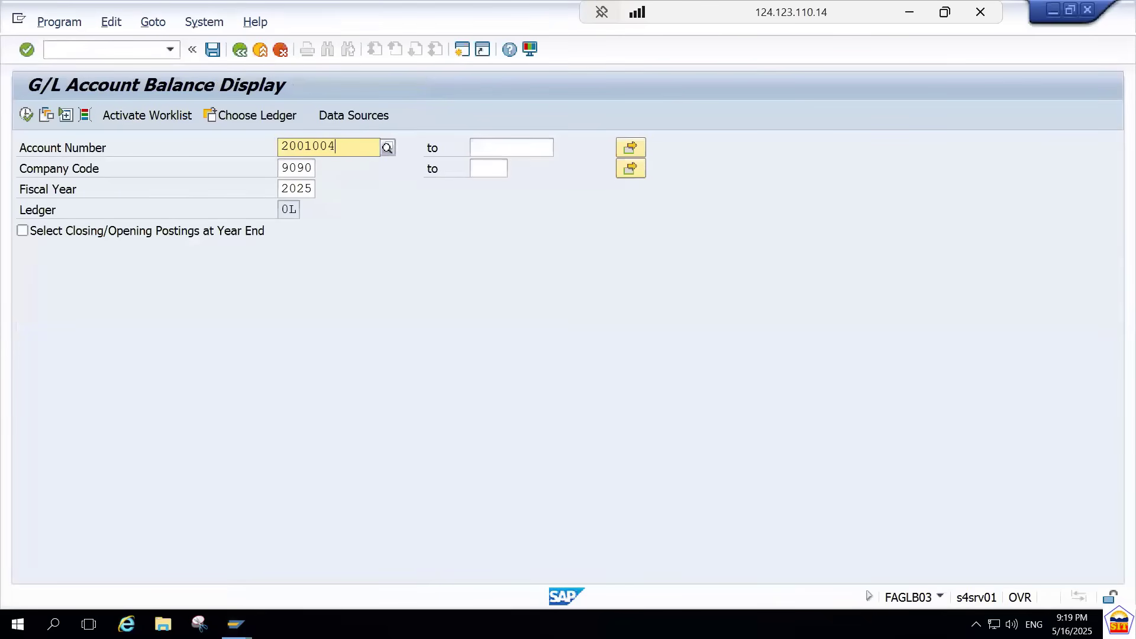
key("BackSpace")
key("BackSpace")
key("BackSpace")
key("BackSpace")
key("BackSpace")
key("BackSpace")
key("BackSpace")
key("BackSpace")
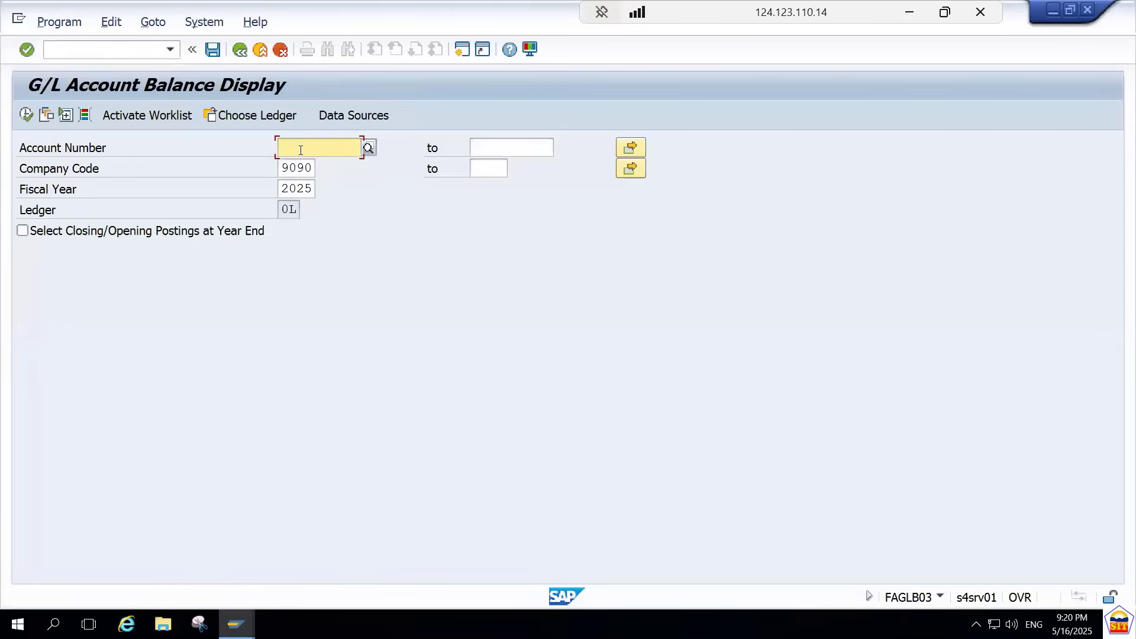
type("400100")
key("Tab")
key("Tab")
key("Tab")
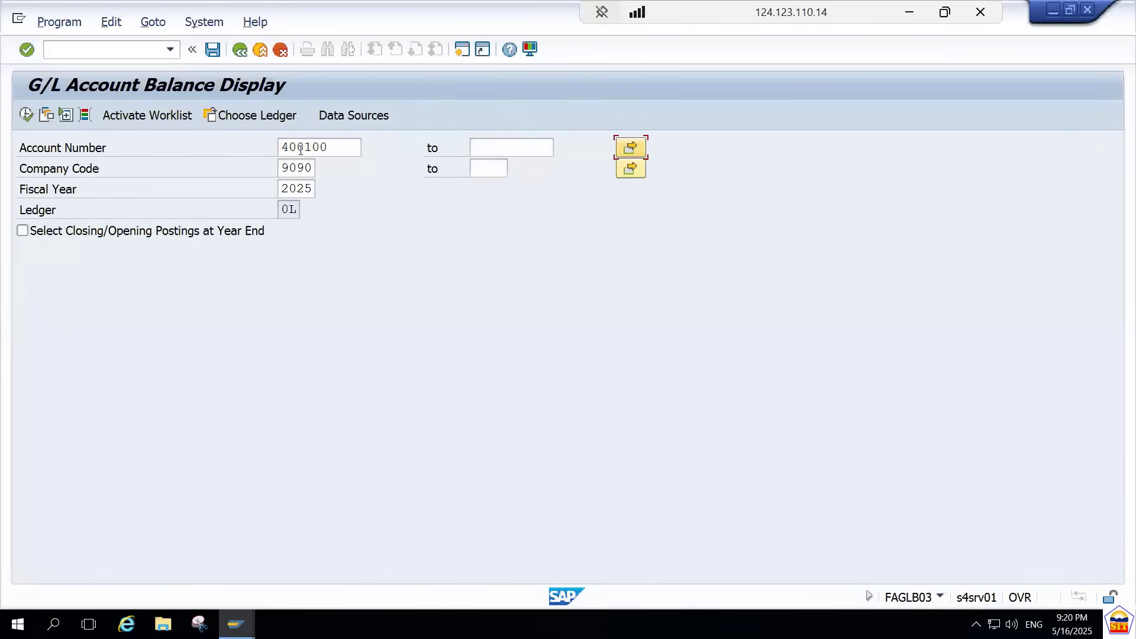
Step: Display the balances of account 400100 in ledger 0L and examine the debits of periods 4 and 5
left_click(289, 208)
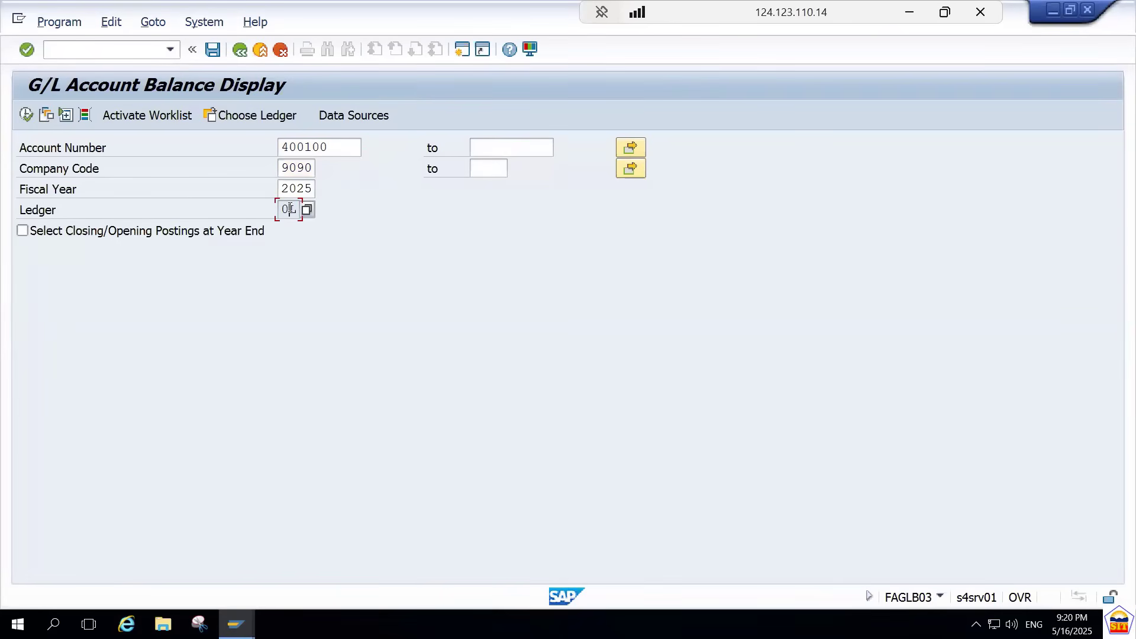
left_click(26, 115)
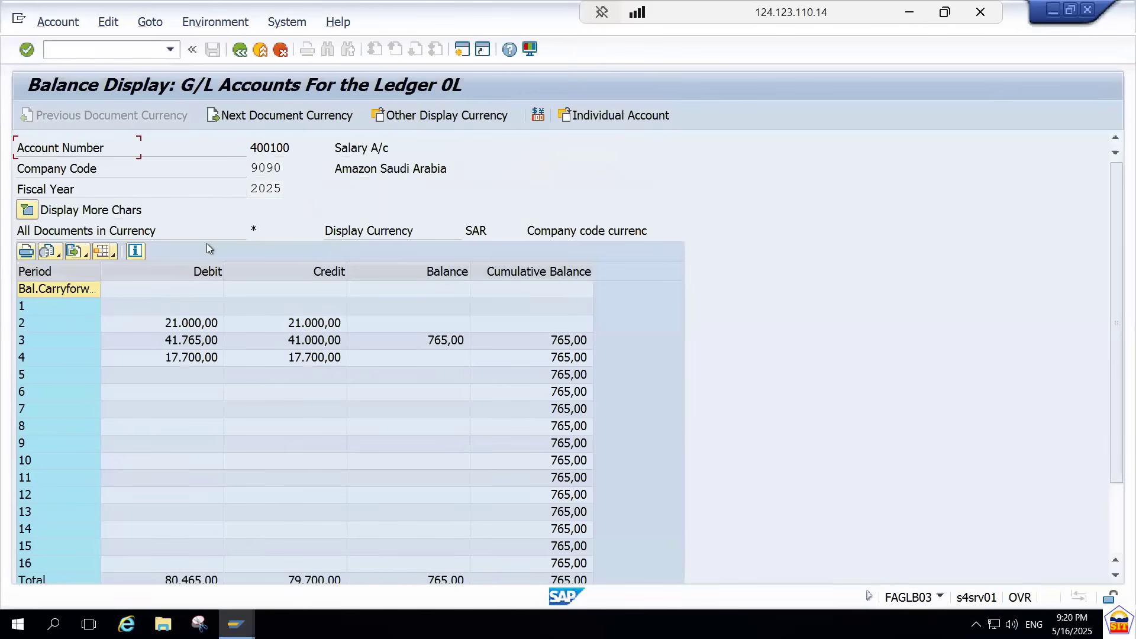
left_click(183, 357)
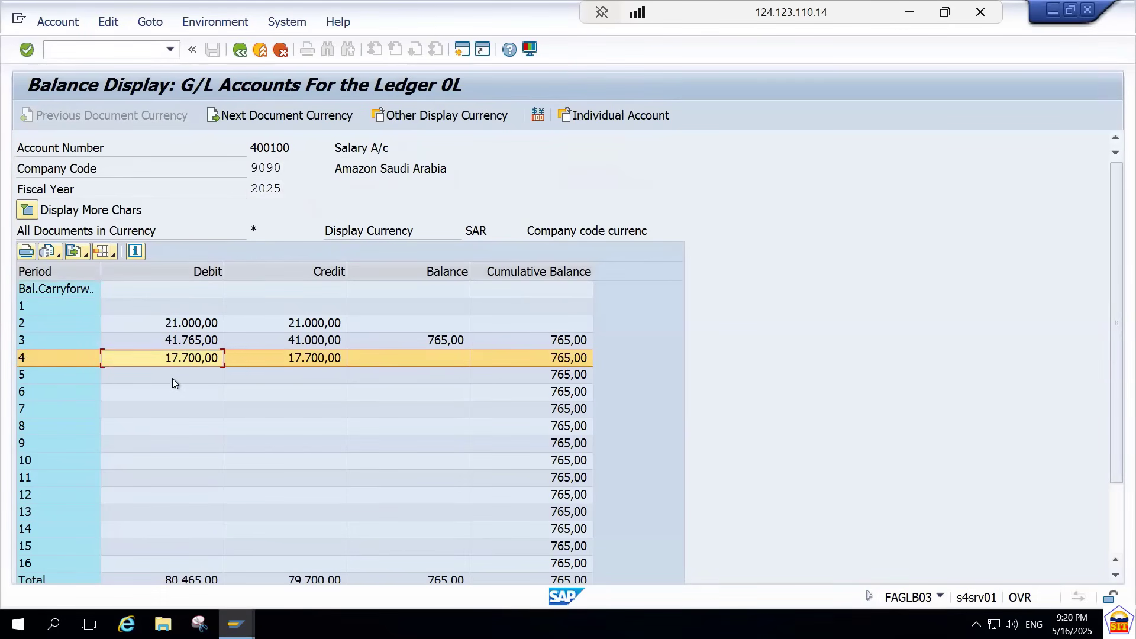
left_click(172, 379)
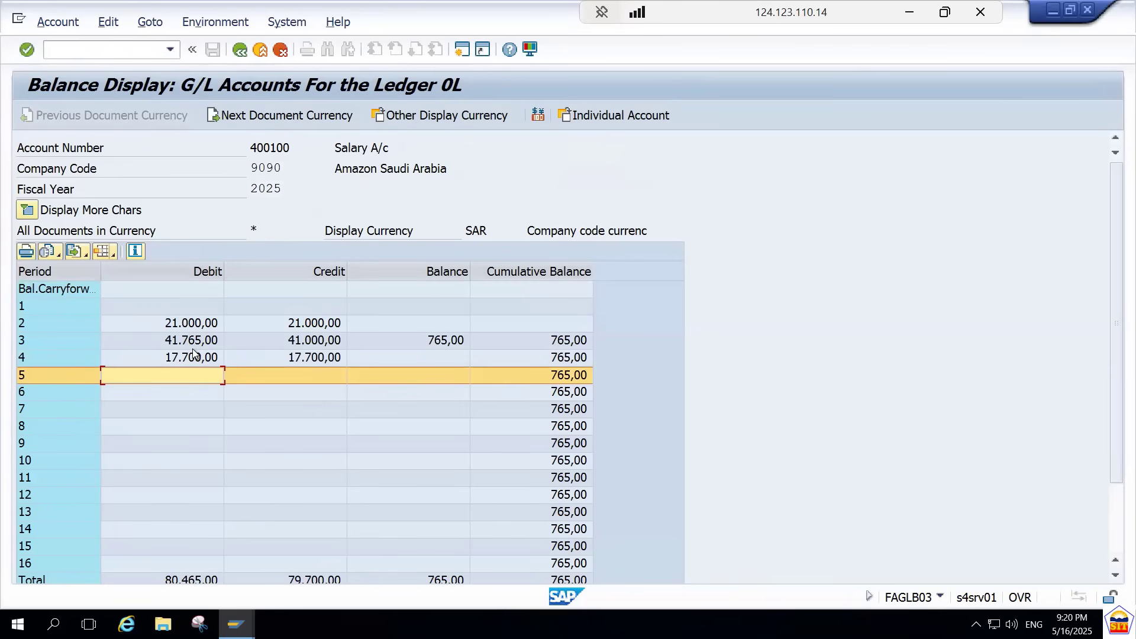
Step: Switch the balance display's ledger to ML, display account 400100's balances, and examine the period 5 debit
left_click(241, 52)
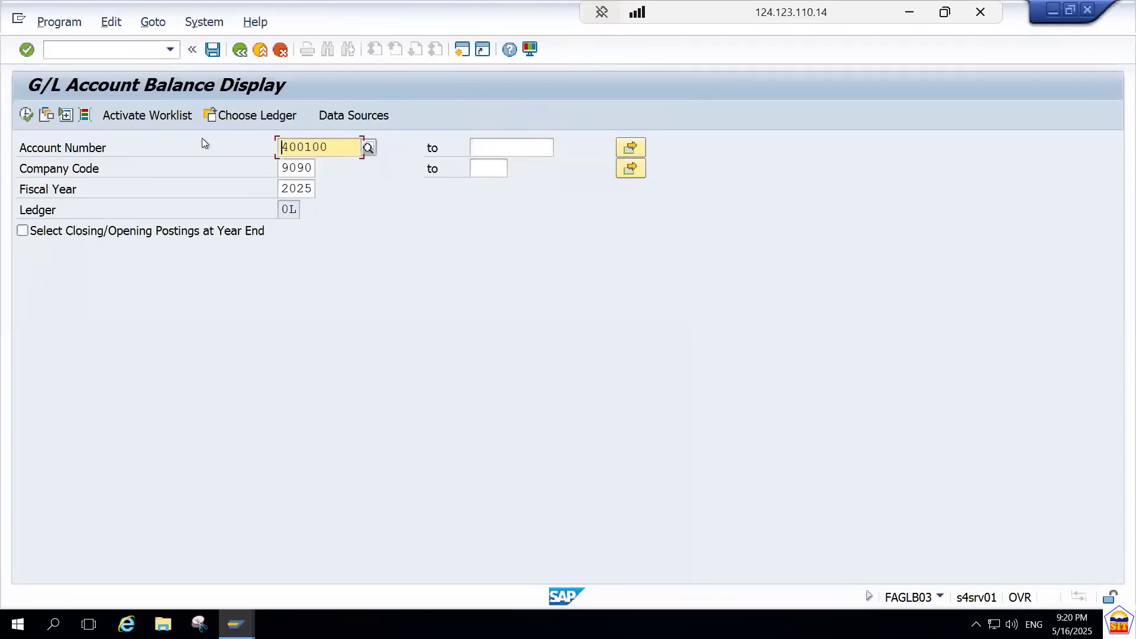
left_click(254, 116)
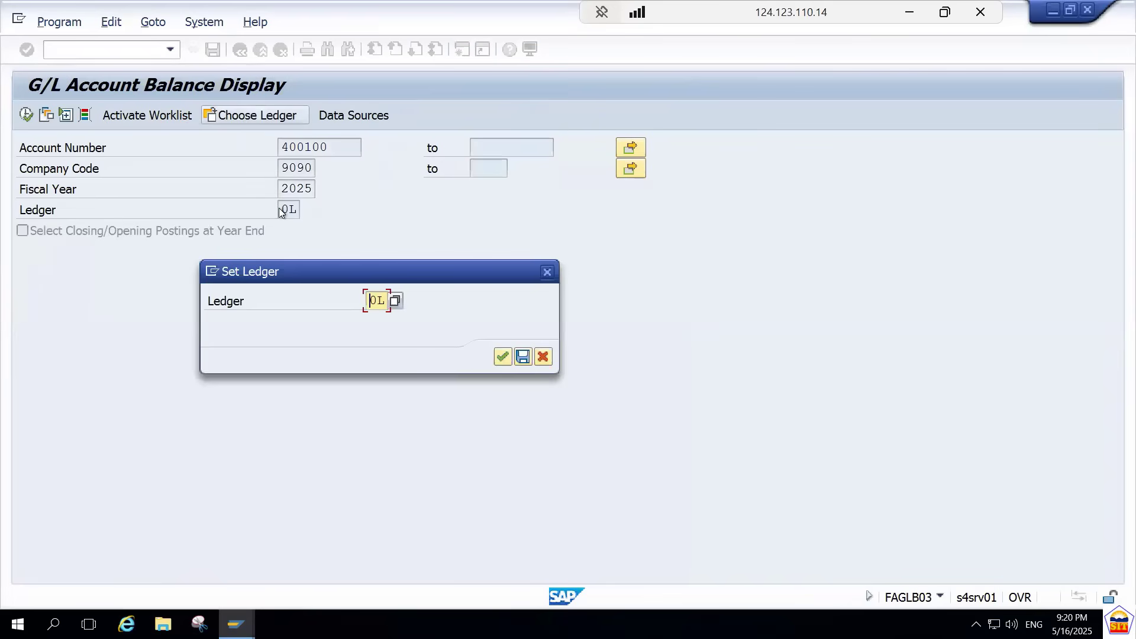
type("ML")
key("Return")
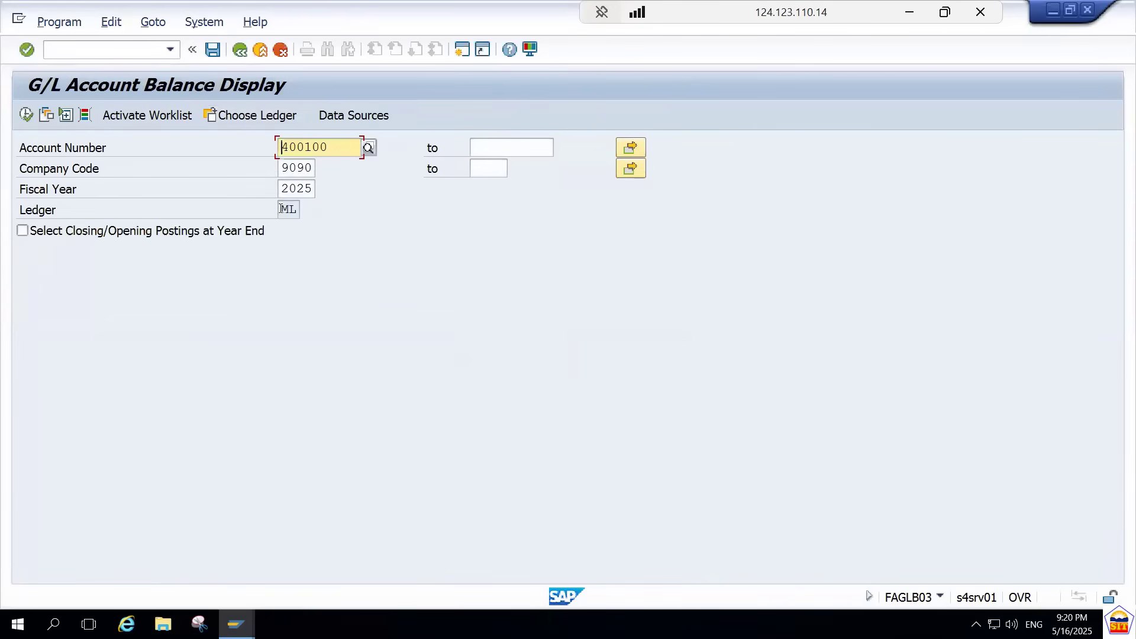
left_click(25, 114)
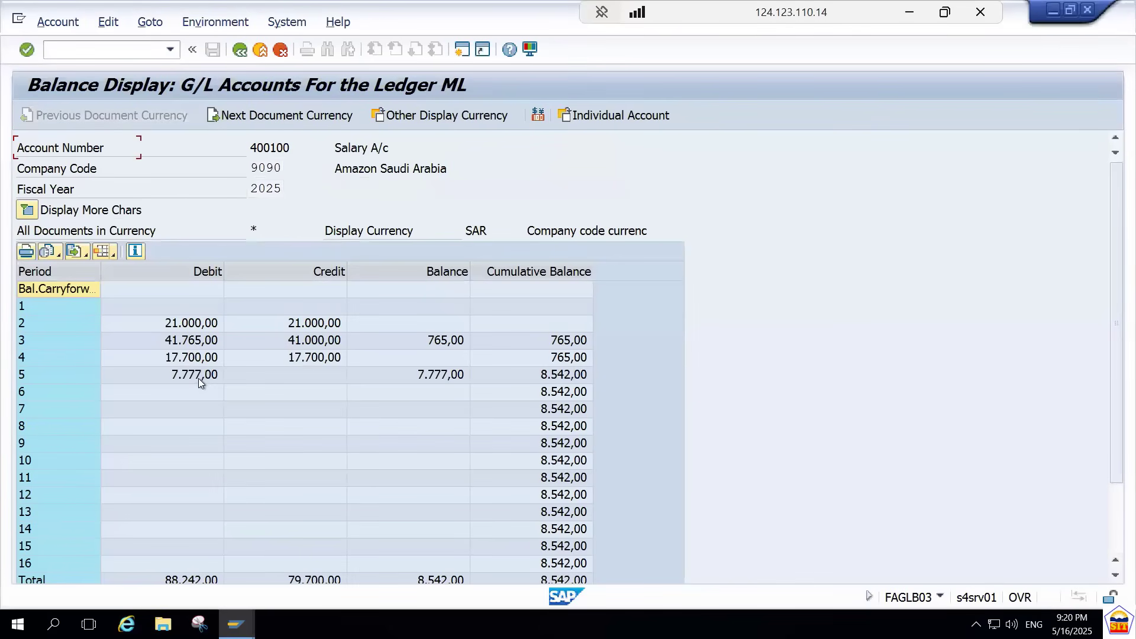
left_click(197, 377)
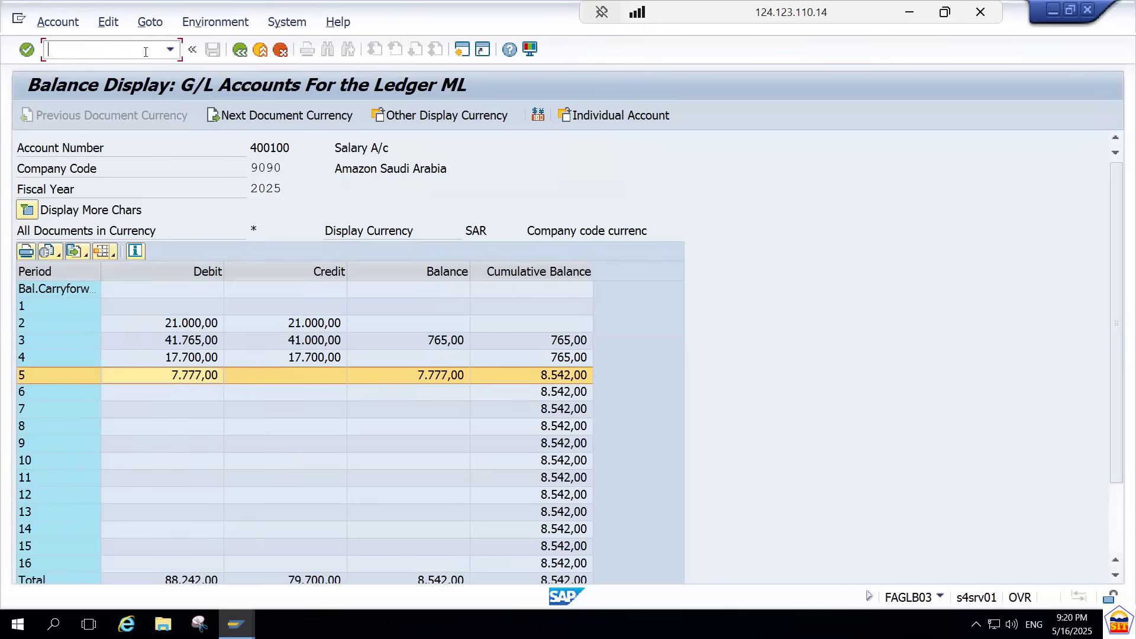
Step: Open the G/L line item display with transaction FAGLL03 and list the open items of account 400100 in ledger 0L
type("/nfagll03")
key("Return")
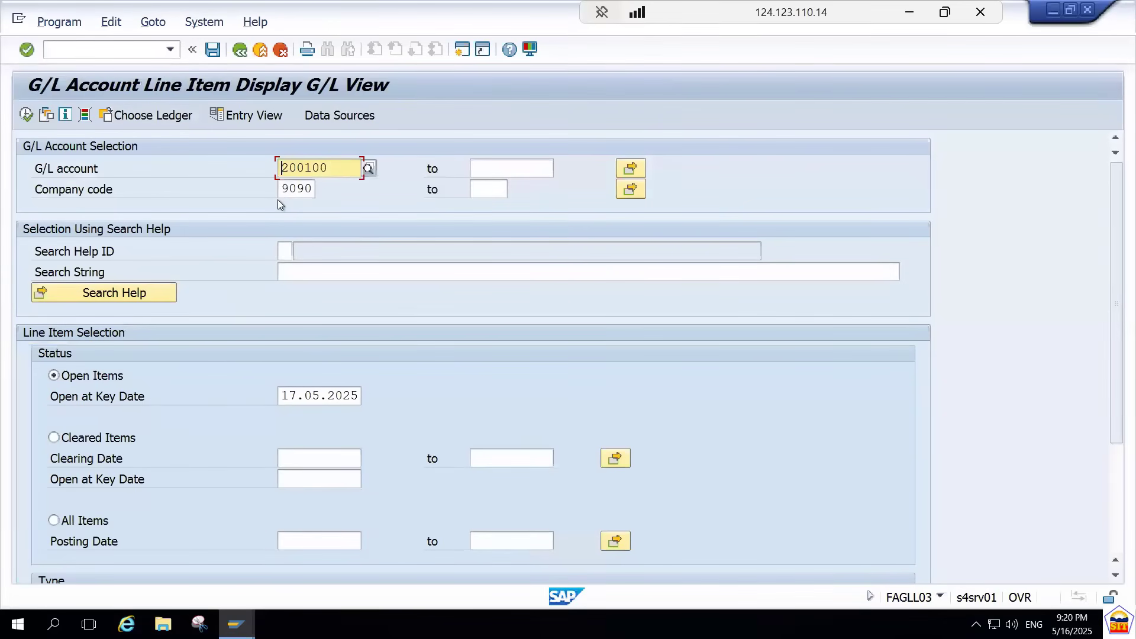
key("Delete")
key("Delete")
key("Delete")
key("Delete")
key("Delete")
key("Delete")
type("400100")
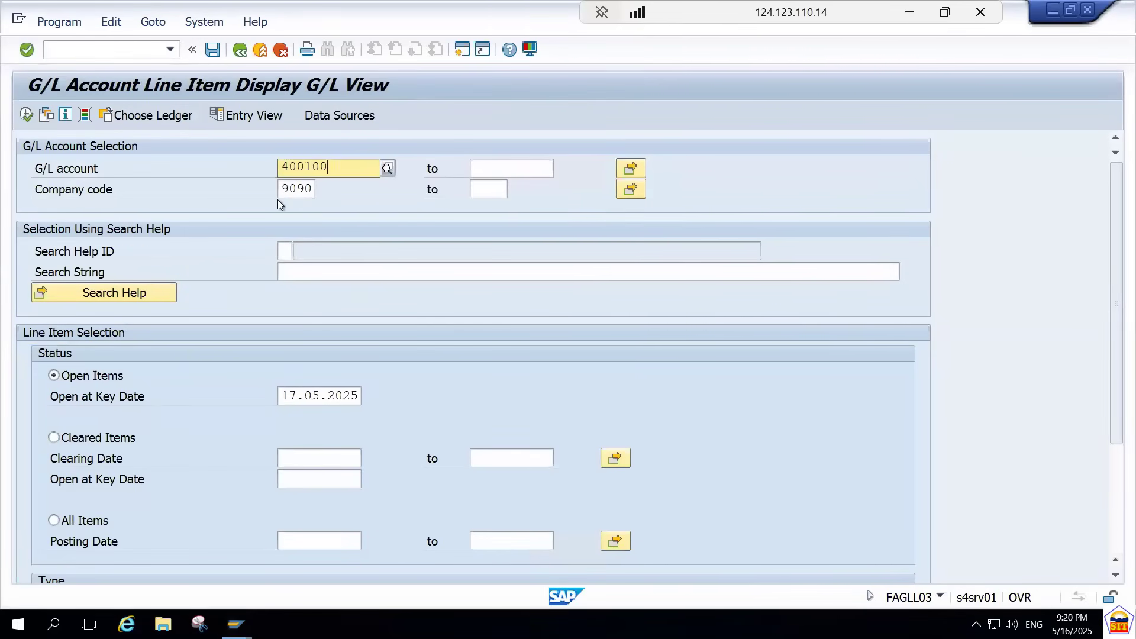
key("Tab")
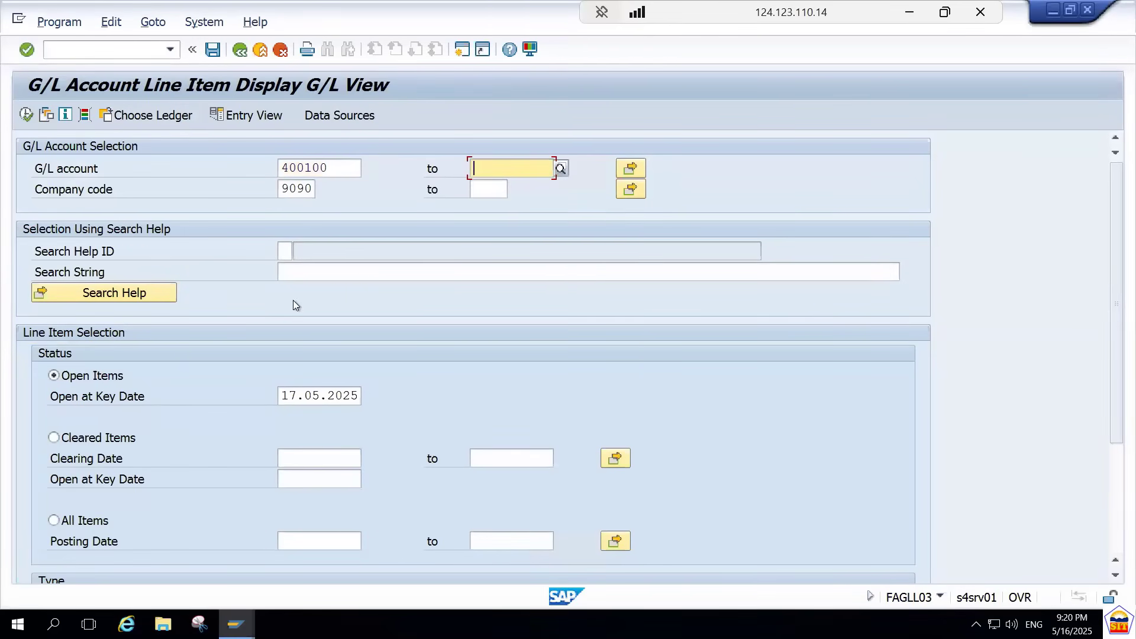
left_click(26, 115)
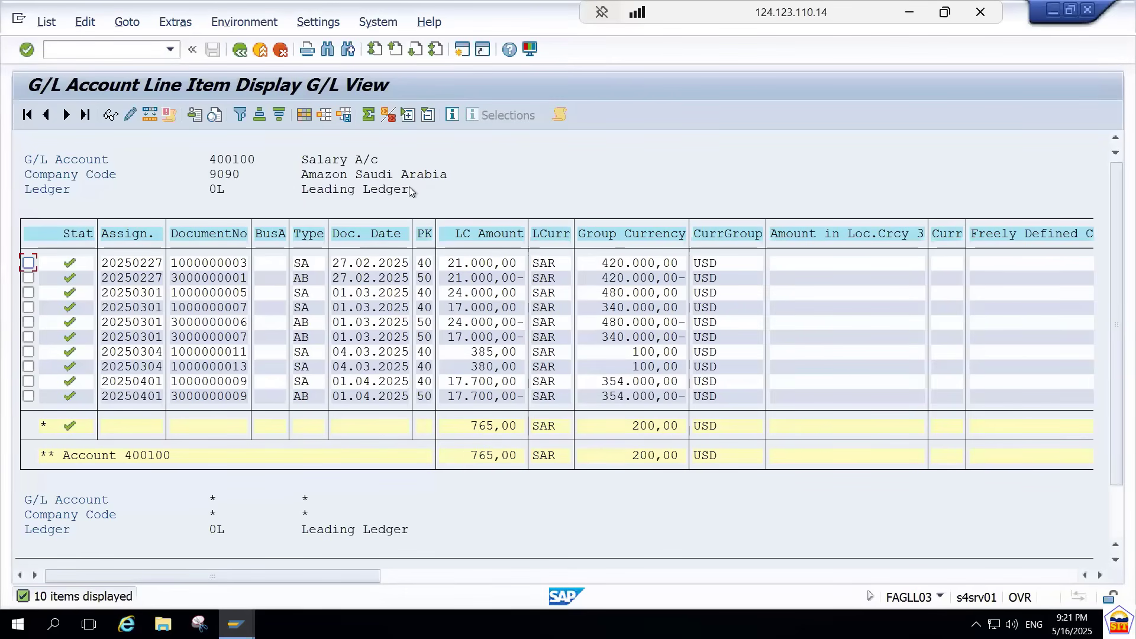
Step: Set the line item display's ledger to ML, list account 400100's items, and examine the amount of the entry dated 17.05.2025
left_click(243, 50)
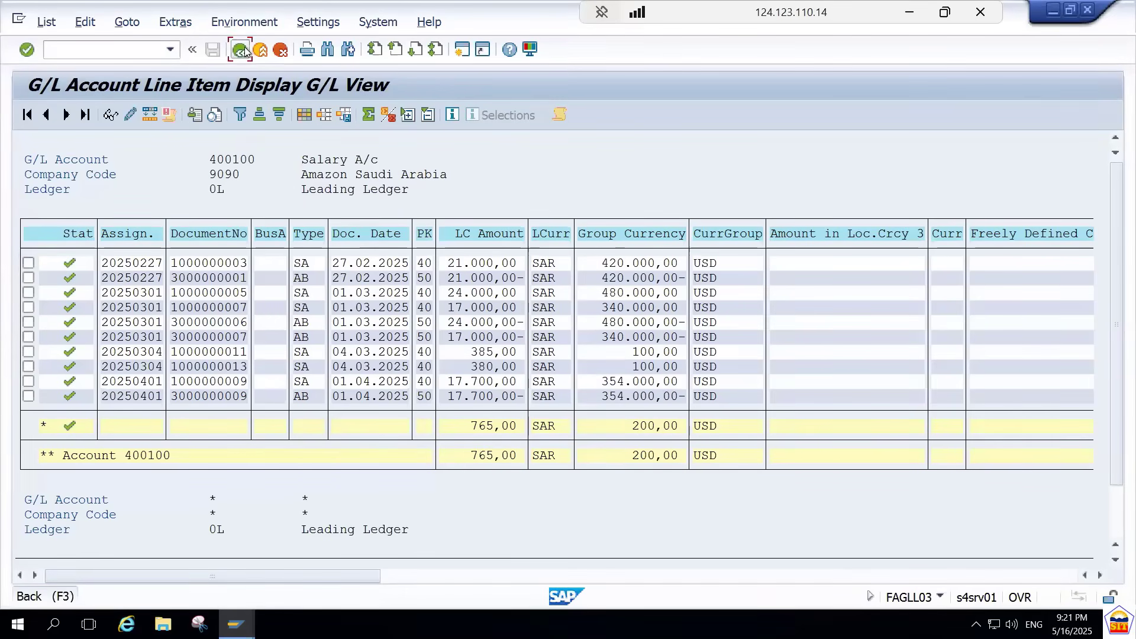
left_click(167, 117)
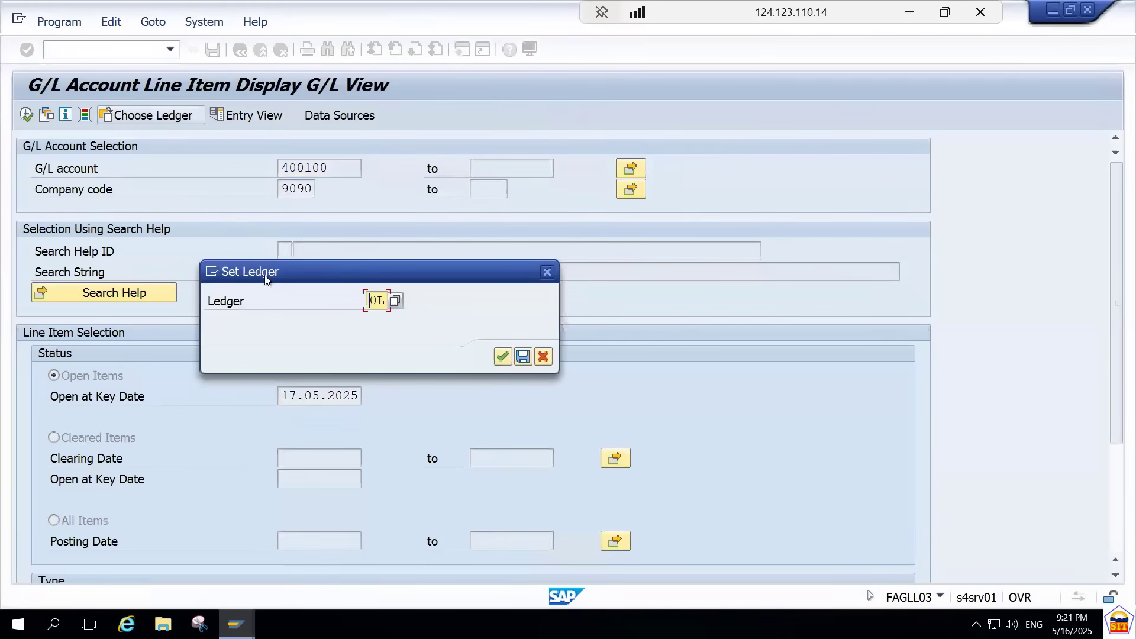
key("Return")
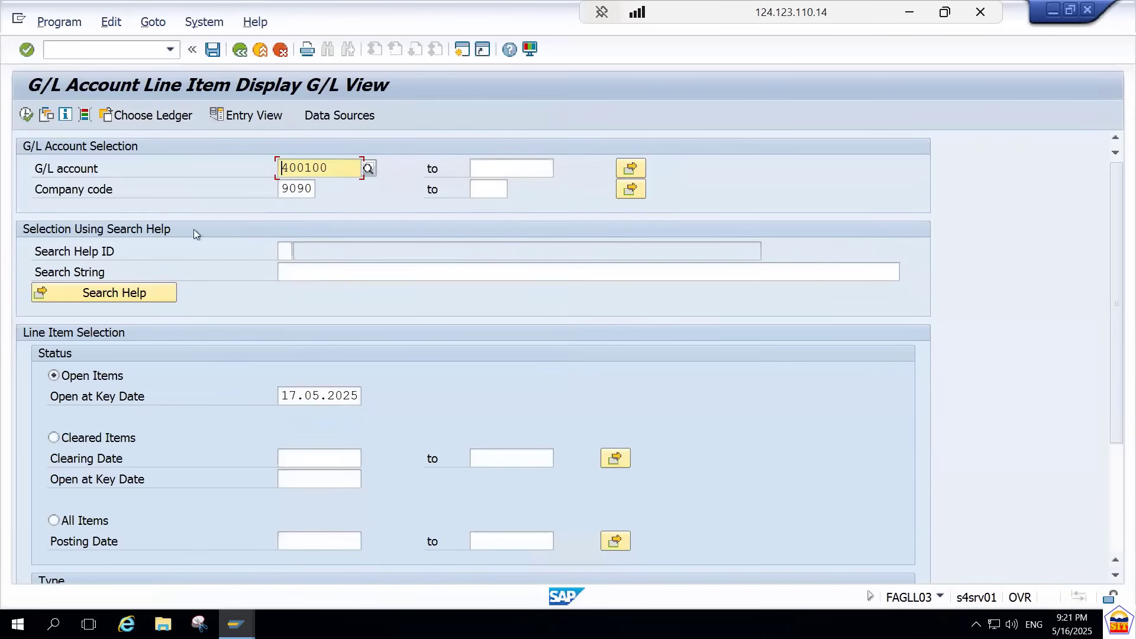
left_click(26, 115)
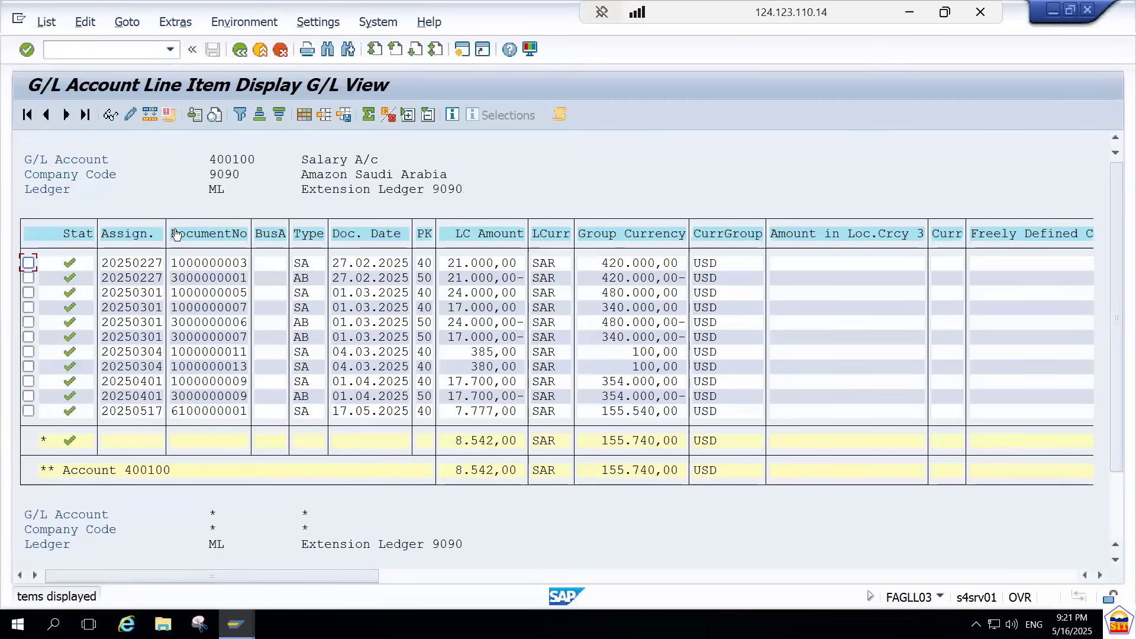
left_click(472, 413)
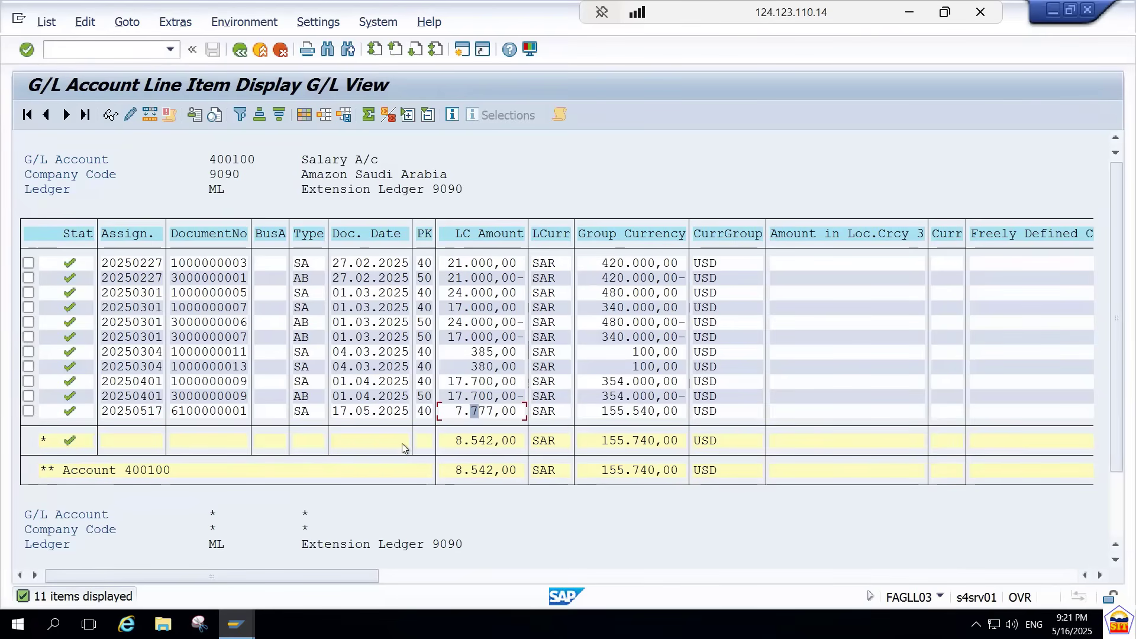
Step: Switch to the S4 HANA FINSC_Ledger -1.pdf practice sheet in PDF X and read through the Standard (Non Leading) Ledger configuration steps
left_click(910, 12)
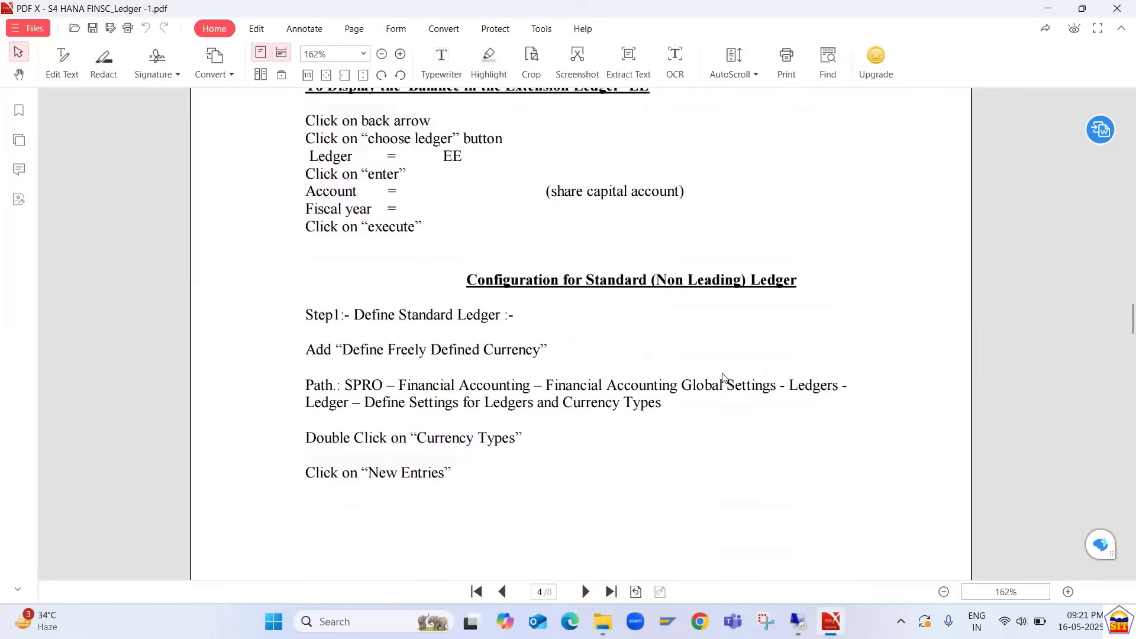
scroll(724, 381, "down", 2)
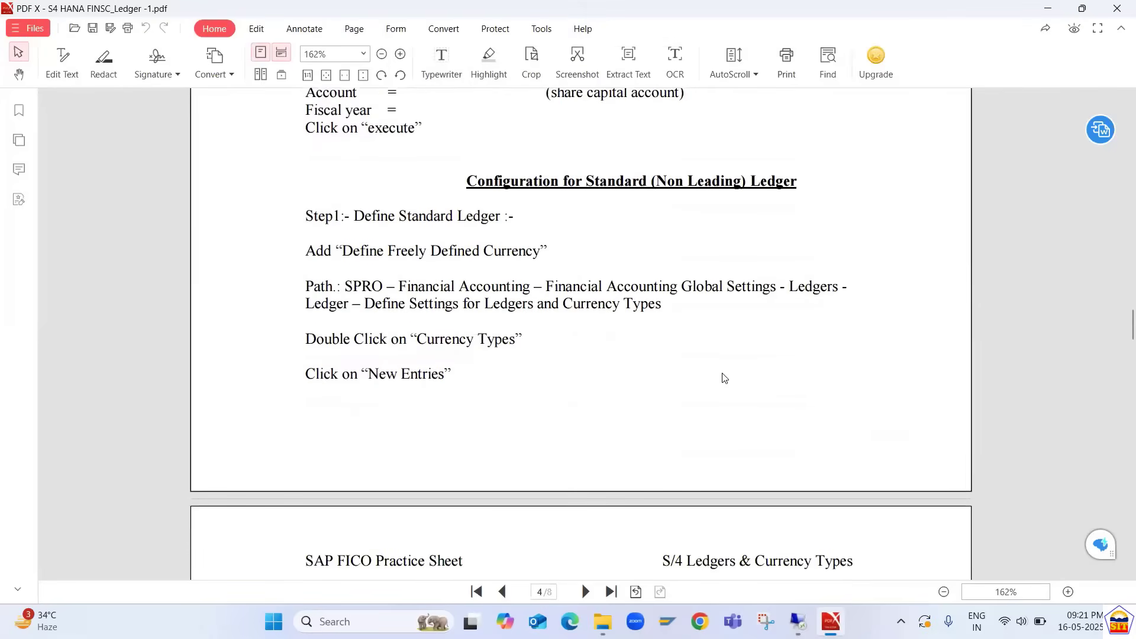
scroll(725, 378, "down", 12)
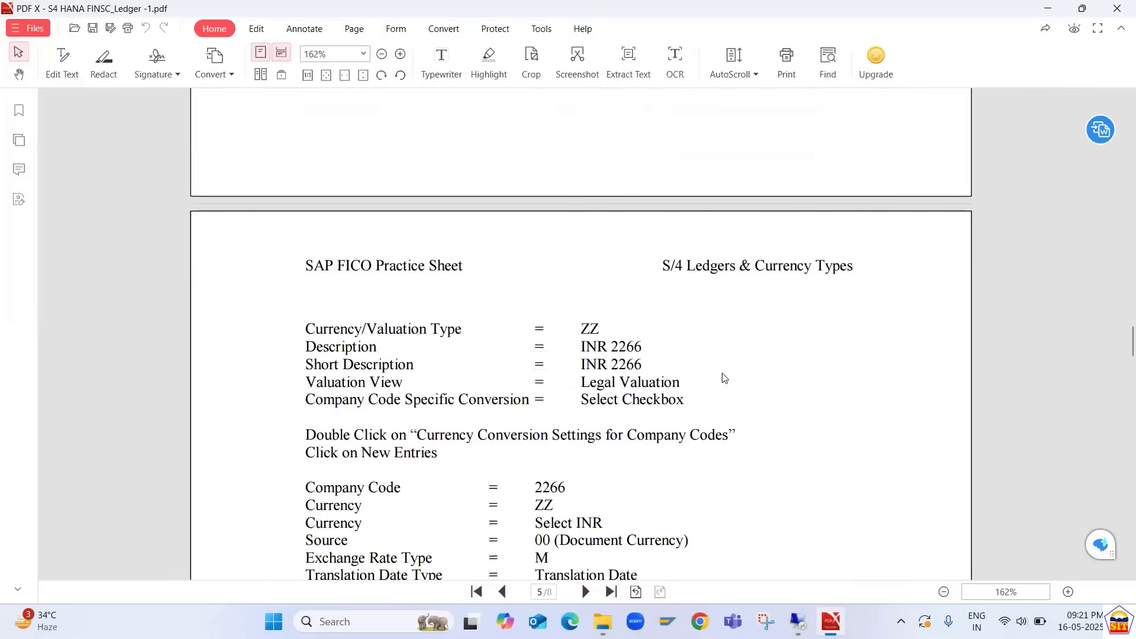
scroll(724, 377, "down", 10)
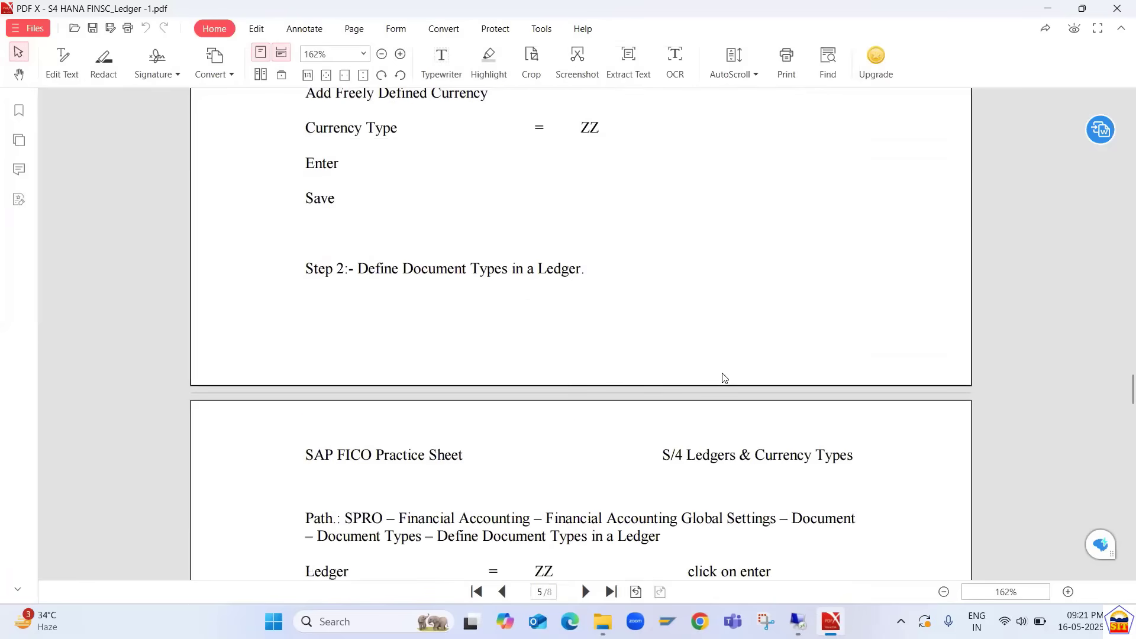
scroll(724, 378, "down", 7)
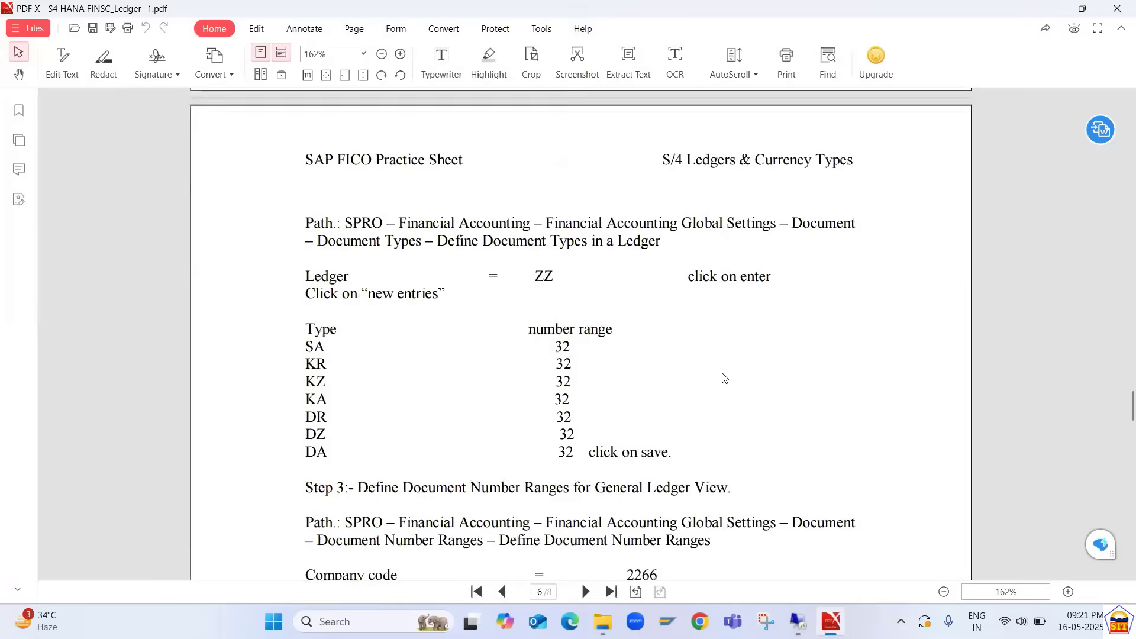